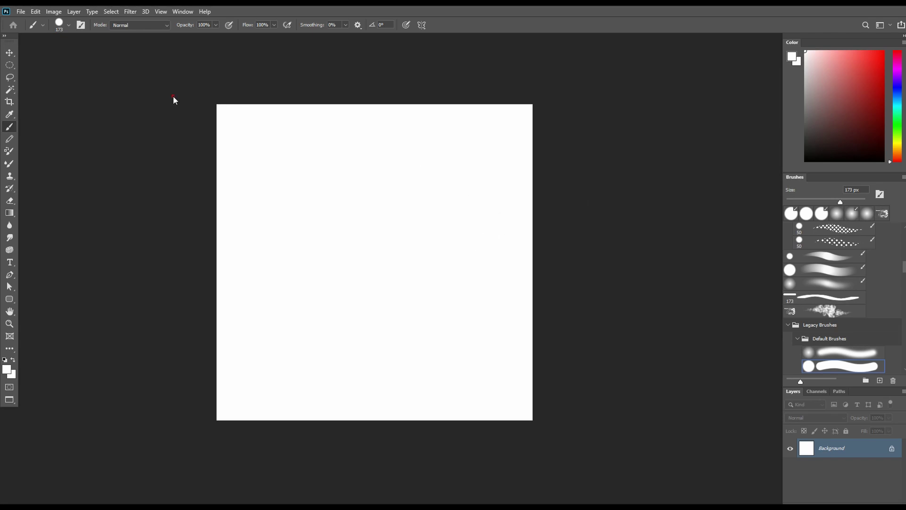
Step: Compare the Soft Round and Hard Round presets in the legacy Default Brushes, and keep Hard Round selected
left_click_drag(169, 117, 210, 146)
left_click_drag(318, 274, 300, 237)
right_click(306, 215)
left_click_drag(285, 184, 273, 174)
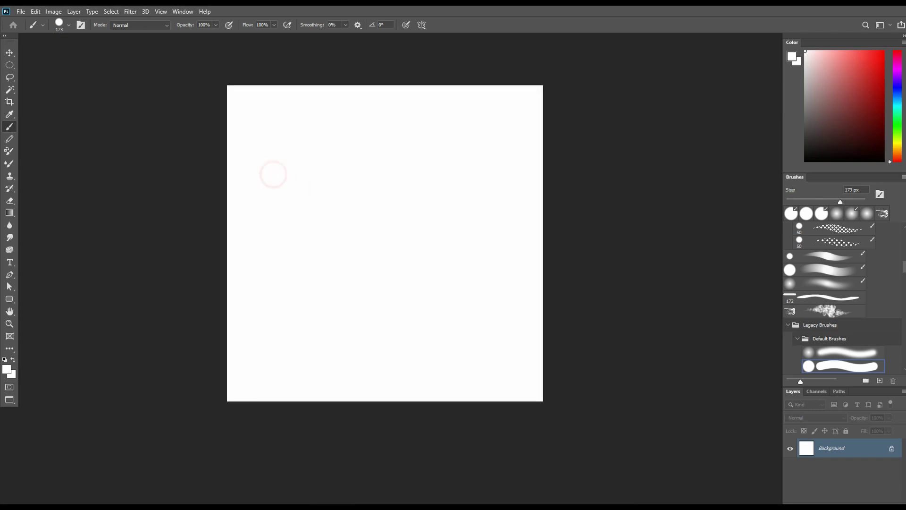
right_click(273, 175)
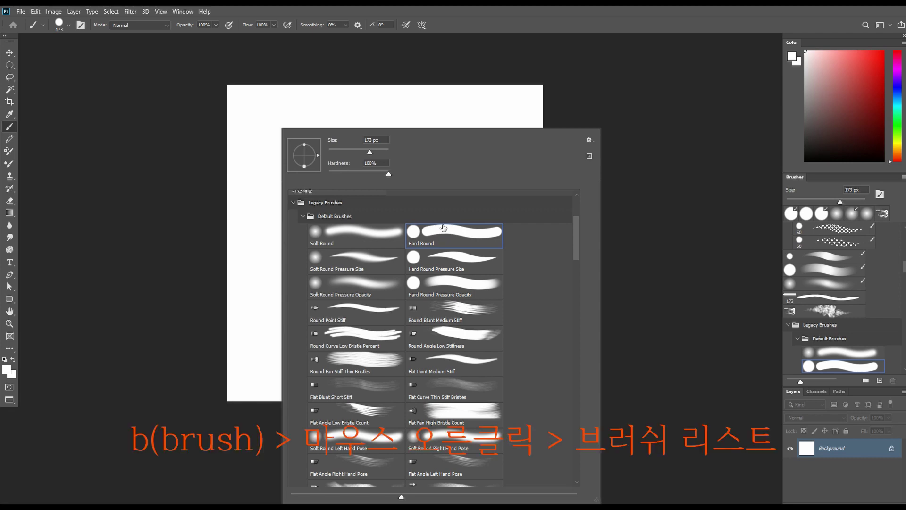
left_click(358, 235)
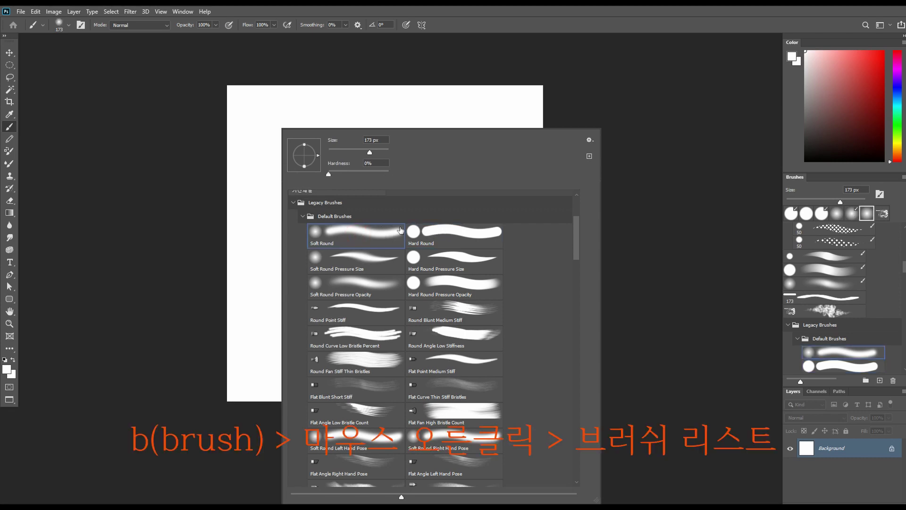
left_click(426, 230)
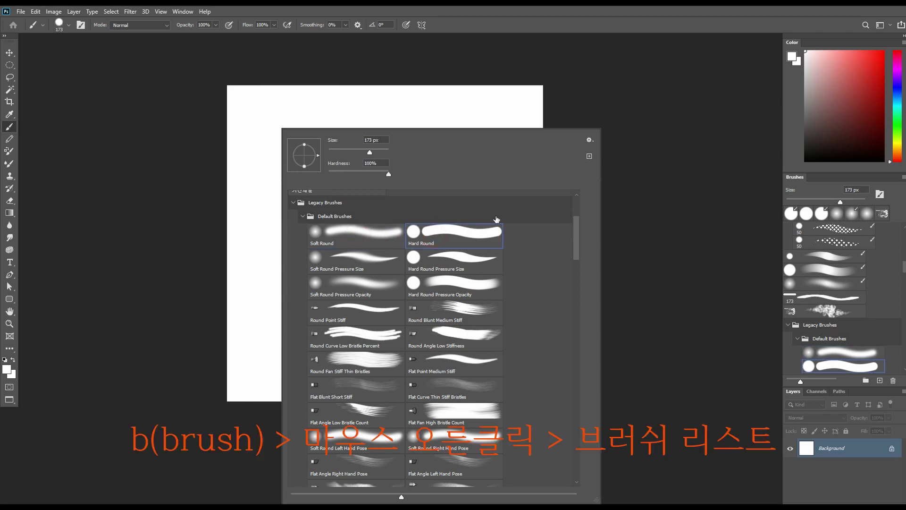
key("Escape")
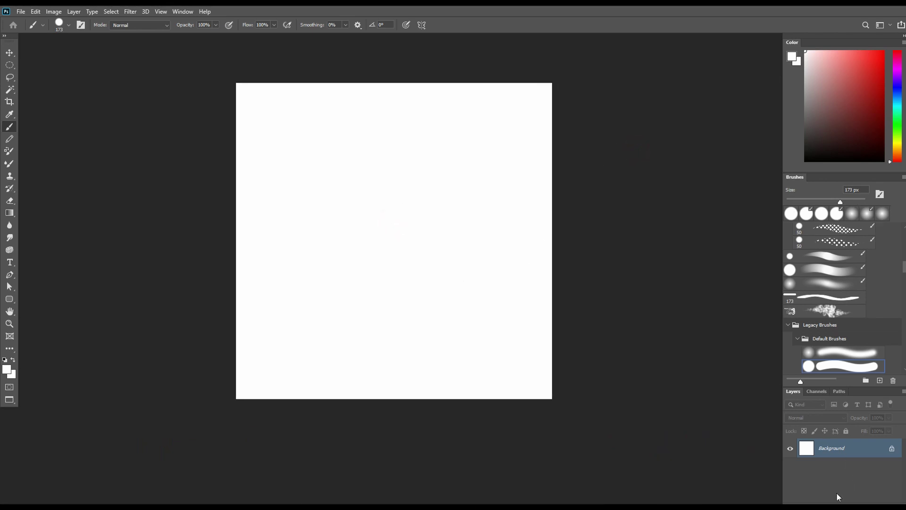
Step: Add a new empty layer above the Background layer
key("ctrl+shift+alt+n")
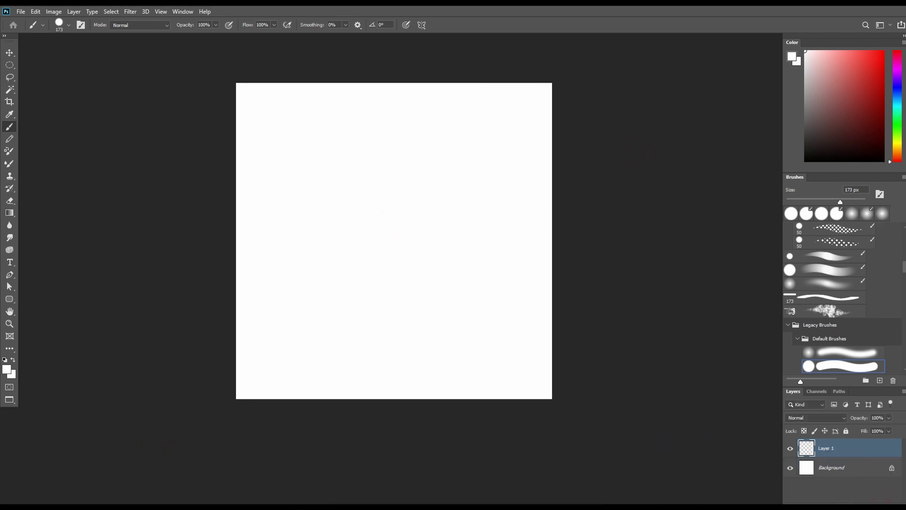
left_click_drag(306, 270, 318, 288)
left_click_drag(335, 193, 326, 184)
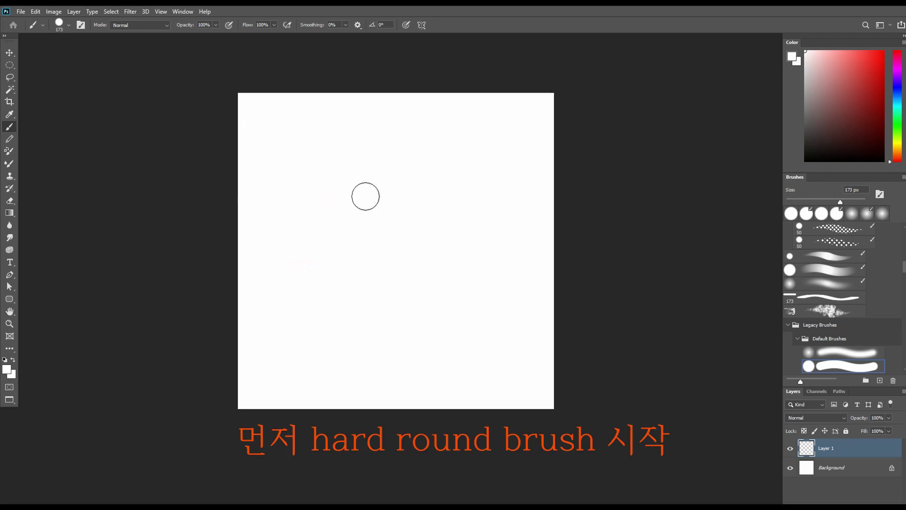
Step: Set the Hard Round brush size to 400 px
key("]")
key("]")
key("]")
key("]")
key("]")
key("]")
key("]")
key("]")
key("]")
key("]")
key("]")
key("]")
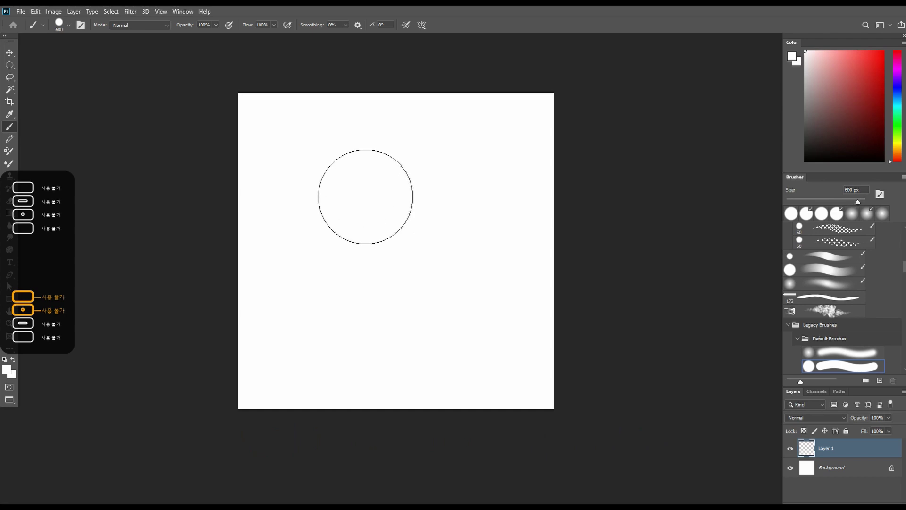
key("[")
key("[")
left_click_drag(359, 212, 357, 195)
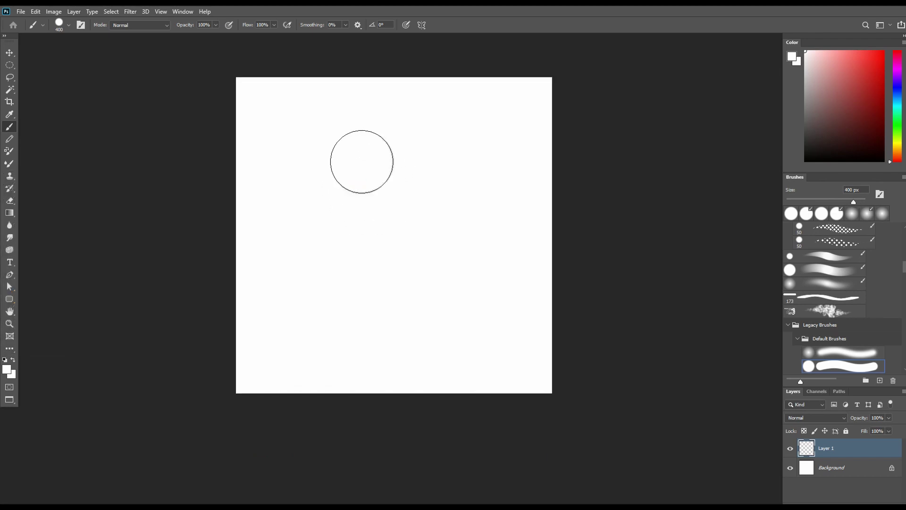
right_click(362, 161)
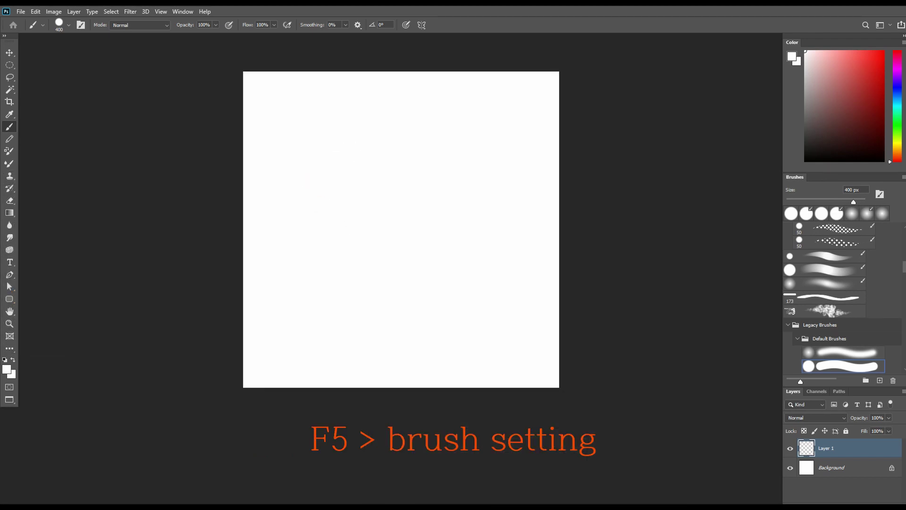
Step: Open the brush settings beside the canvas and reduce the Hard Round tip's spacing to 1%
key("F5")
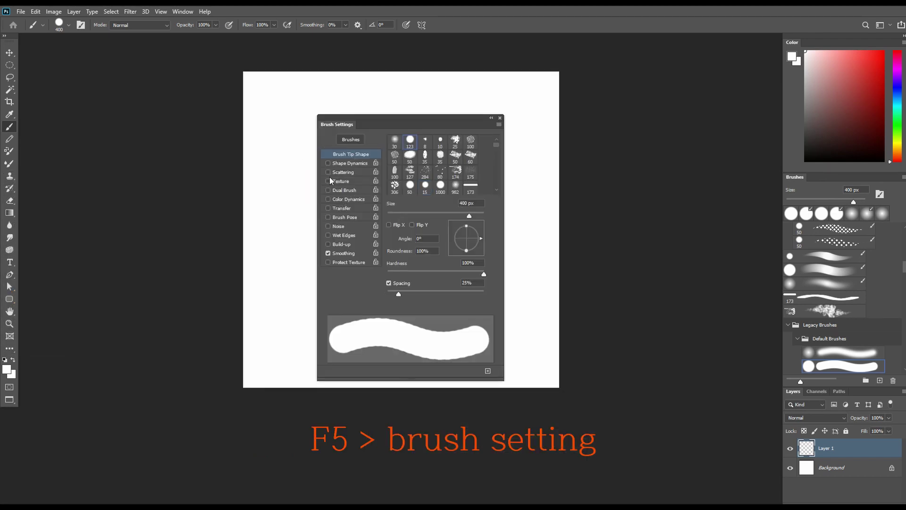
mouse_move(367, 116)
left_mouse_down()
mouse_move(567, 101)
mouse_move(634, 54)
left_mouse_up()
left_click_drag(381, 162, 371, 164)
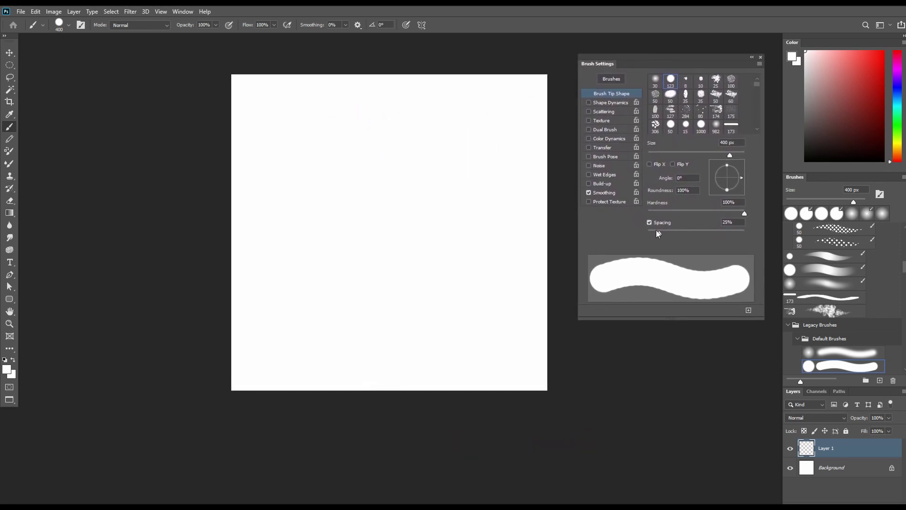
mouse_move(661, 232)
left_mouse_down()
mouse_move(684, 233)
mouse_move(640, 234)
left_mouse_up()
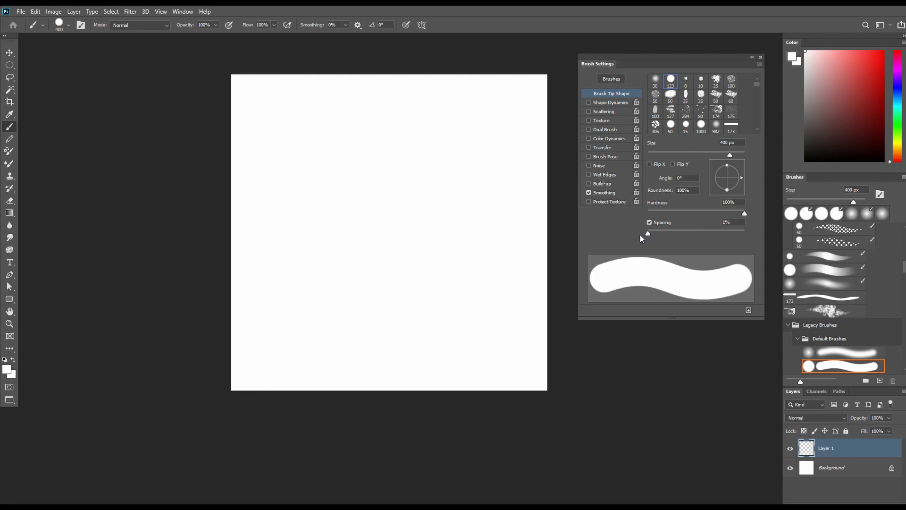
Step: Enable Transfer for the brush and set the Opacity Jitter control to Pen Pressure
left_click(600, 147)
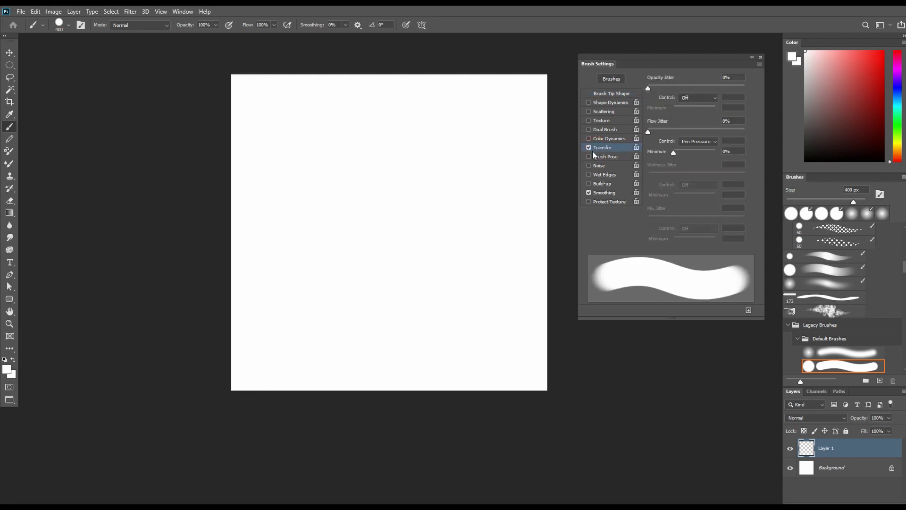
left_click_drag(468, 196, 445, 209)
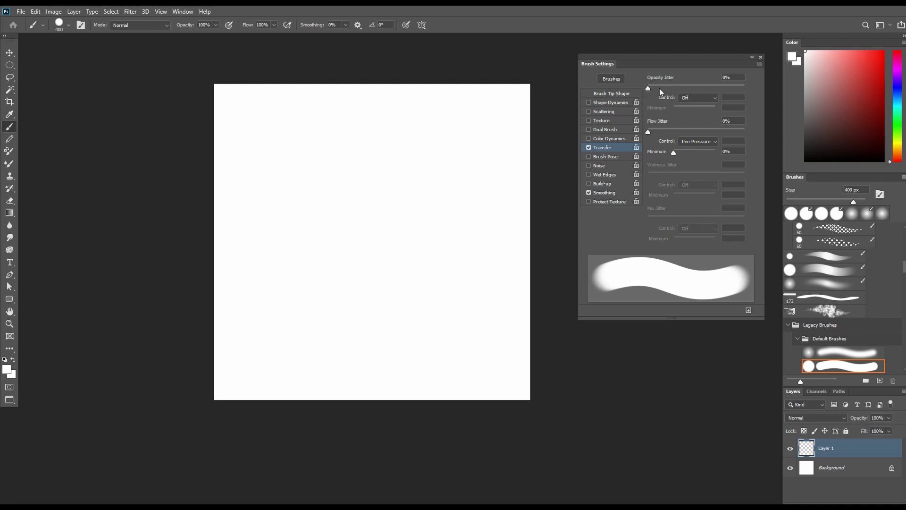
left_click(683, 96)
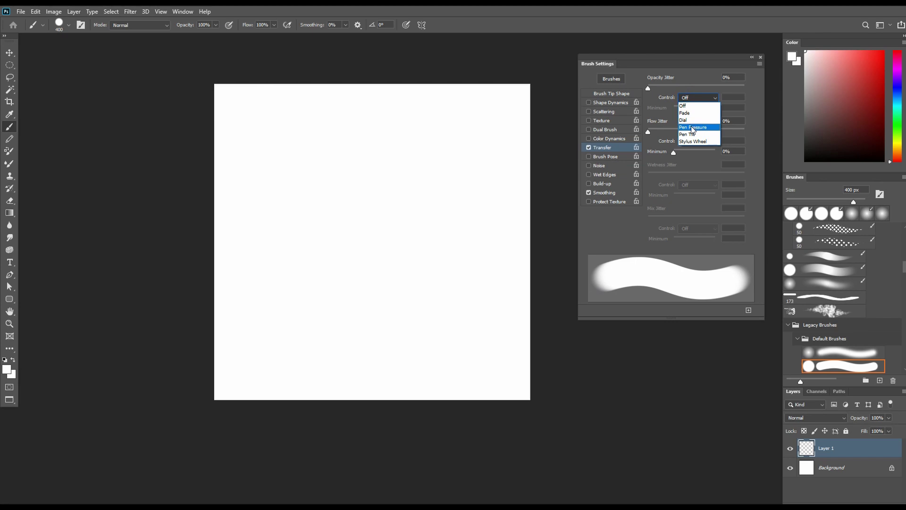
left_click(693, 127)
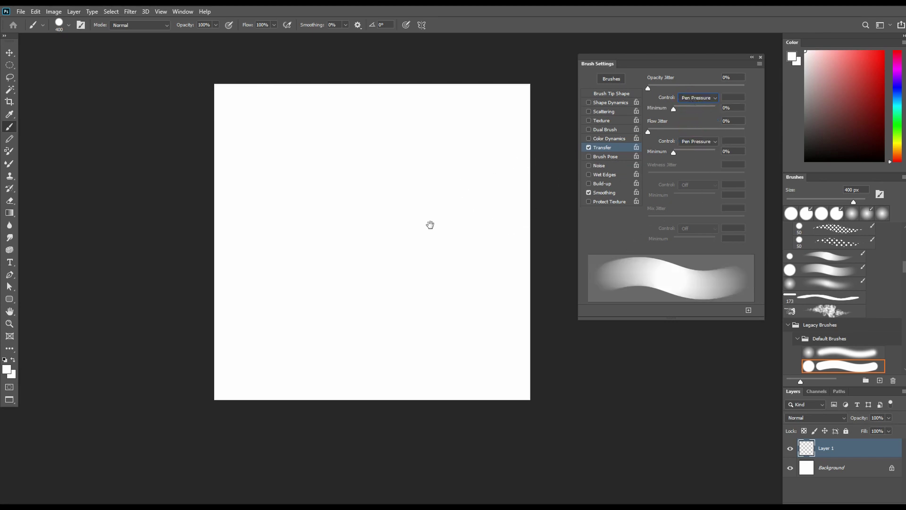
Step: Reset the colours to a black foreground and white background, and set the brush size to 200 px
left_click_drag(392, 249, 401, 246)
key("d")
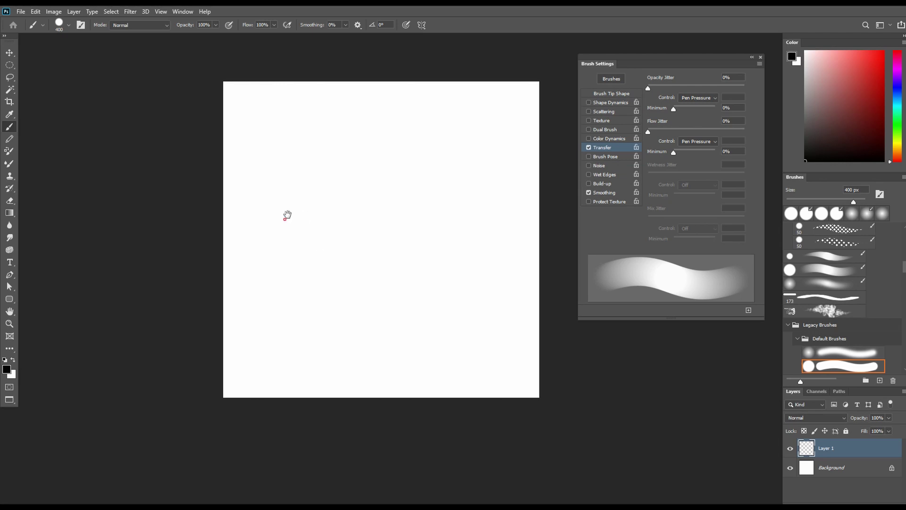
left_click_drag(287, 216, 287, 213)
key("bracketleft")
key("bracketleft")
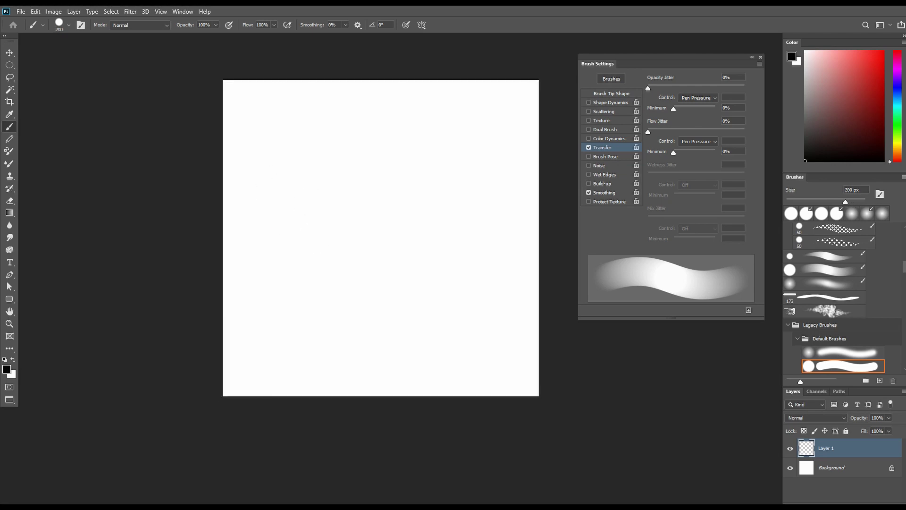
Step: Paint three overlapping groups of vertical black test strokes on Layer 1 with varying pen pressure
left_click_drag(298, 190, 296, 189)
mouse_move(302, 136)
left_mouse_down()
mouse_move(293, 291)
mouse_move(306, 291)
left_mouse_up()
mouse_move(306, 153)
left_mouse_down()
mouse_move(305, 275)
mouse_move(305, 256)
left_mouse_up()
left_click_drag(306, 175, 311, 252)
mouse_move(332, 133)
left_mouse_down()
mouse_move(329, 301)
mouse_move(336, 279)
left_mouse_up()
left_click_drag(338, 184, 338, 255)
left_click_drag(339, 195, 338, 242)
left_click_drag(339, 209, 341, 243)
left_click_drag(349, 211, 349, 239)
left_click_drag(364, 137, 363, 301)
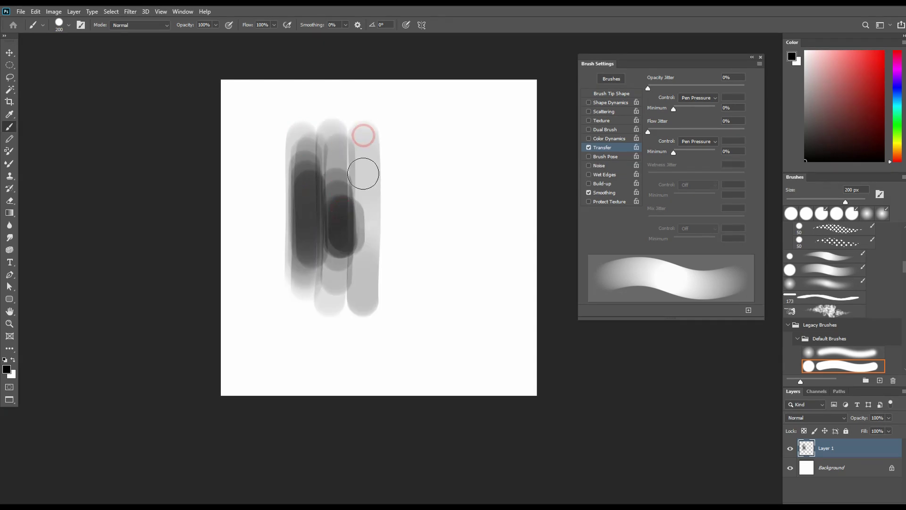
left_click_drag(363, 187, 365, 248)
left_click_drag(370, 196, 373, 242)
left_click_drag(377, 209, 380, 256)
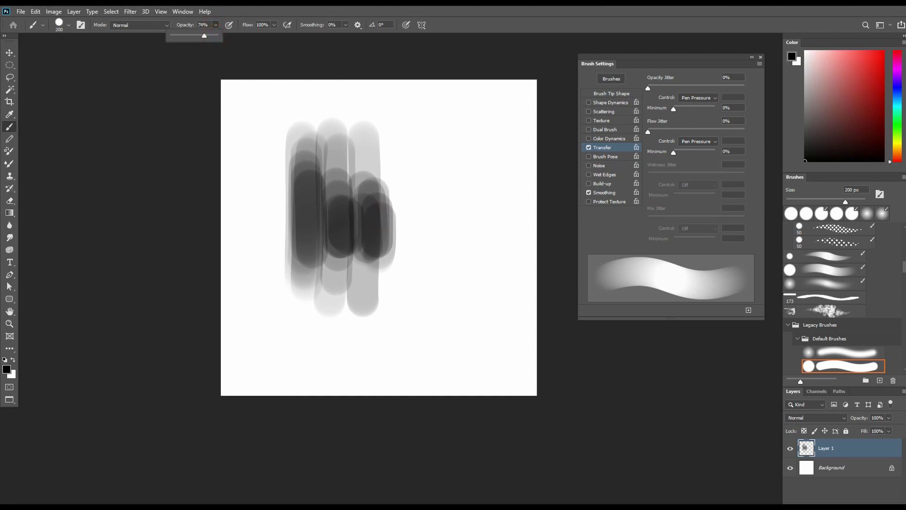
Step: Set the brush opacity to 74% with pressure-controlled opacity enabled, and paint more overlapping vertical and horizontal test strokes
left_click(228, 26)
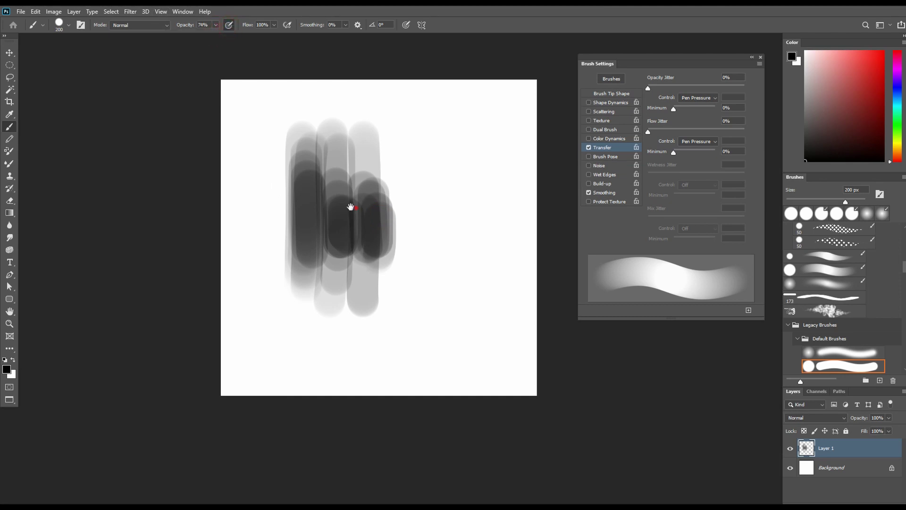
left_click_drag(352, 207, 343, 204)
left_click_drag(368, 200, 367, 271)
left_click_drag(364, 152, 368, 269)
left_click_drag(372, 190, 372, 290)
mouse_move(379, 133)
left_mouse_down()
mouse_move(383, 308)
mouse_move(387, 300)
left_mouse_up()
left_click_drag(391, 189, 394, 253)
left_click_drag(396, 213, 401, 243)
left_click_drag(404, 219, 405, 238)
left_click_drag(415, 152, 421, 293)
mouse_move(423, 212)
left_mouse_down()
mouse_move(425, 254)
mouse_move(430, 242)
left_mouse_up()
left_click_drag(433, 217, 436, 226)
mouse_move(458, 141)
left_mouse_down()
mouse_move(455, 307)
mouse_move(459, 182)
mouse_move(465, 264)
mouse_move(487, 220)
left_mouse_up()
mouse_move(323, 208)
left_mouse_down()
mouse_move(491, 231)
mouse_move(475, 224)
left_mouse_up()
left_click_drag(334, 194, 485, 213)
left_click_drag(352, 206, 480, 195)
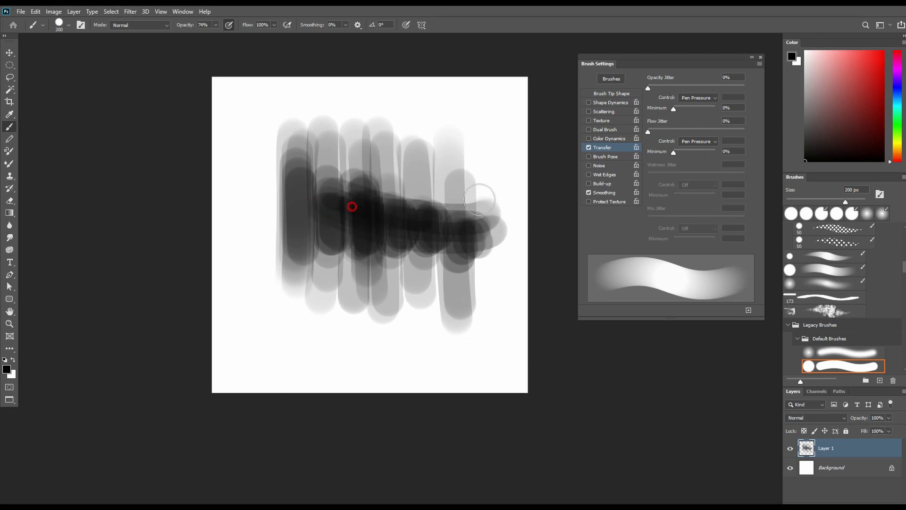
mouse_move(467, 147)
left_mouse_down()
mouse_move(434, 228)
mouse_move(448, 211)
mouse_move(407, 224)
mouse_move(283, 227)
mouse_move(315, 248)
mouse_move(296, 235)
mouse_move(347, 216)
mouse_move(437, 239)
mouse_move(332, 211)
mouse_move(464, 236)
mouse_move(467, 215)
mouse_move(493, 222)
left_mouse_up()
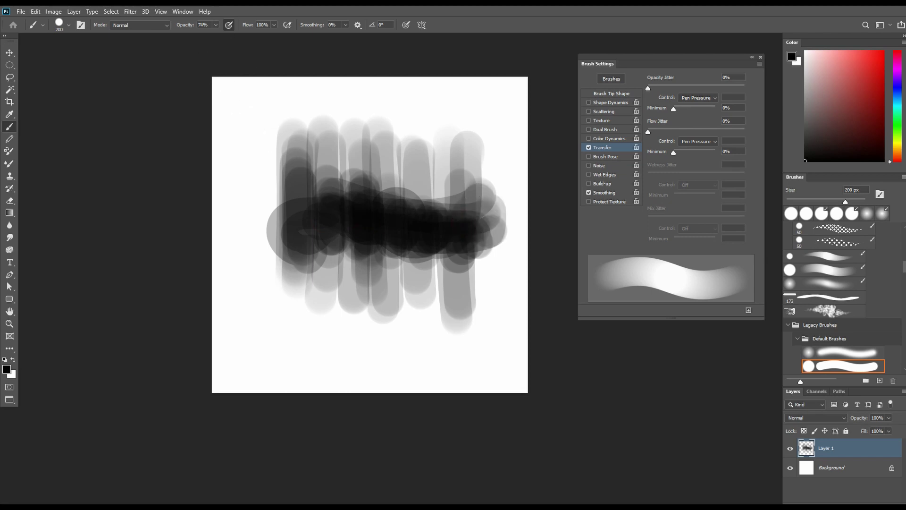
key("super")
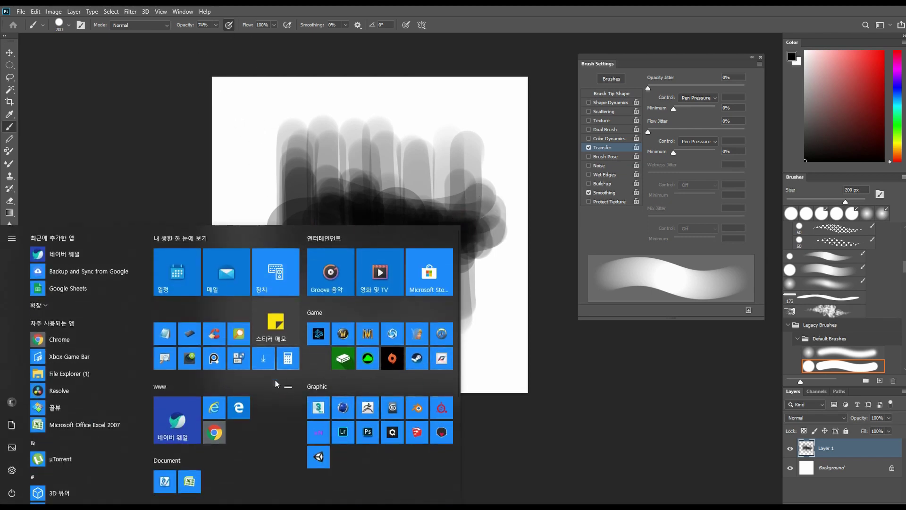
key("super")
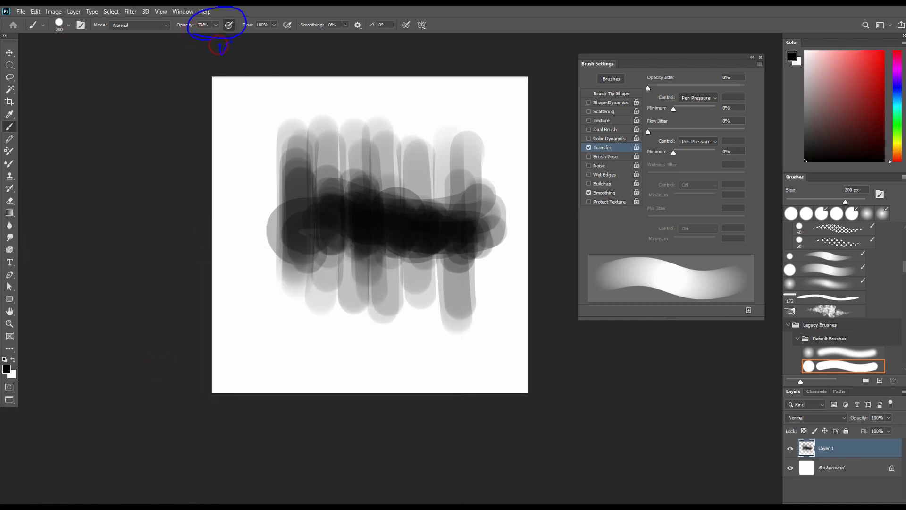
key("Escape")
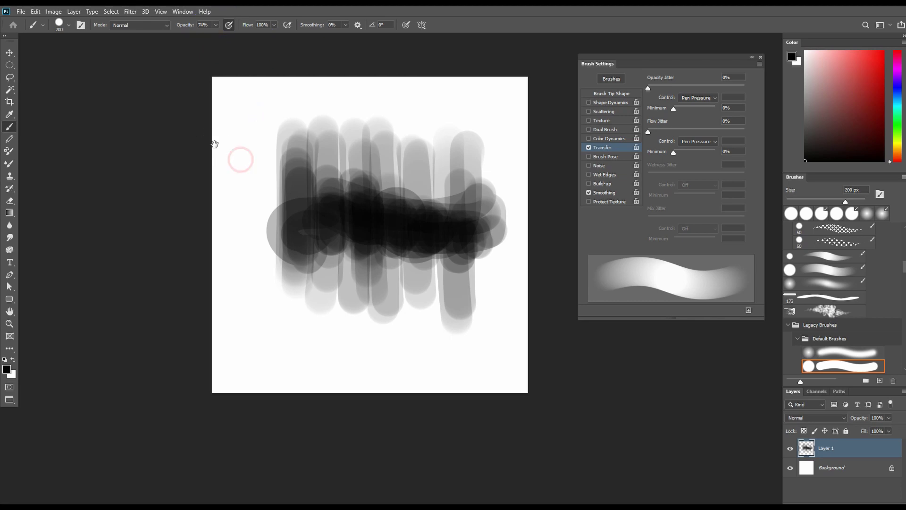
left_click_drag(248, 147, 230, 139)
key("super")
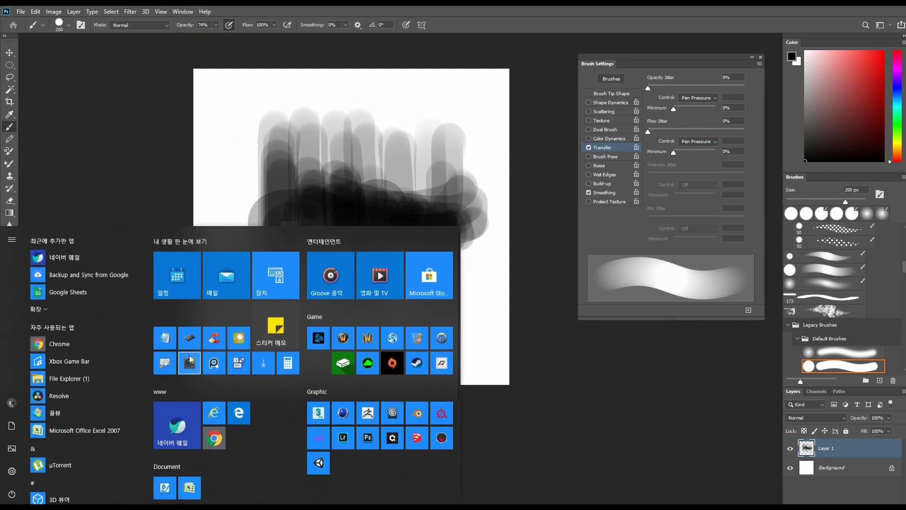
left_click(235, 359)
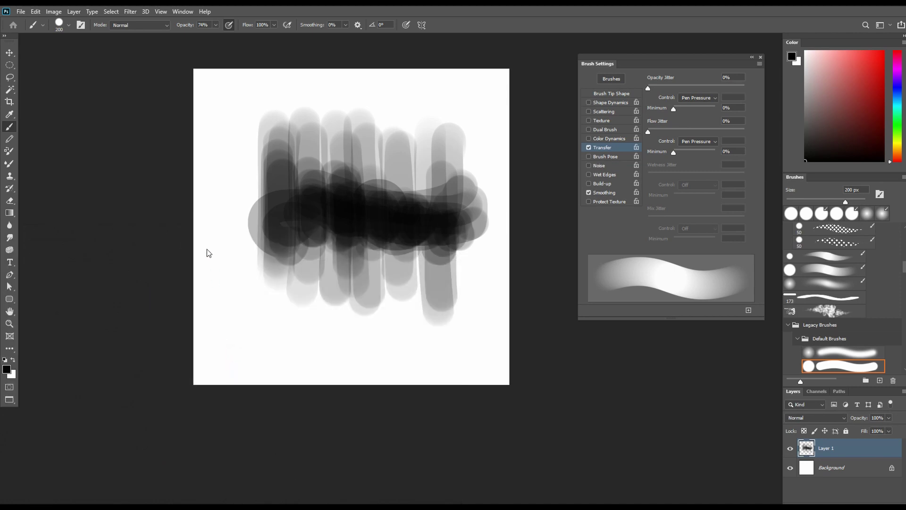
left_click(218, 268)
Step: Paint further overlapping strokes through the dark band and short strokes above it to test opacity build-up
key("space")
left_click_drag(258, 260, 253, 266)
left_click_drag(264, 180, 271, 206)
mouse_move(272, 238)
left_mouse_down()
mouse_move(339, 248)
mouse_move(289, 254)
mouse_move(338, 287)
mouse_move(384, 289)
mouse_move(418, 276)
mouse_move(430, 246)
mouse_move(437, 308)
left_mouse_up()
key("space")
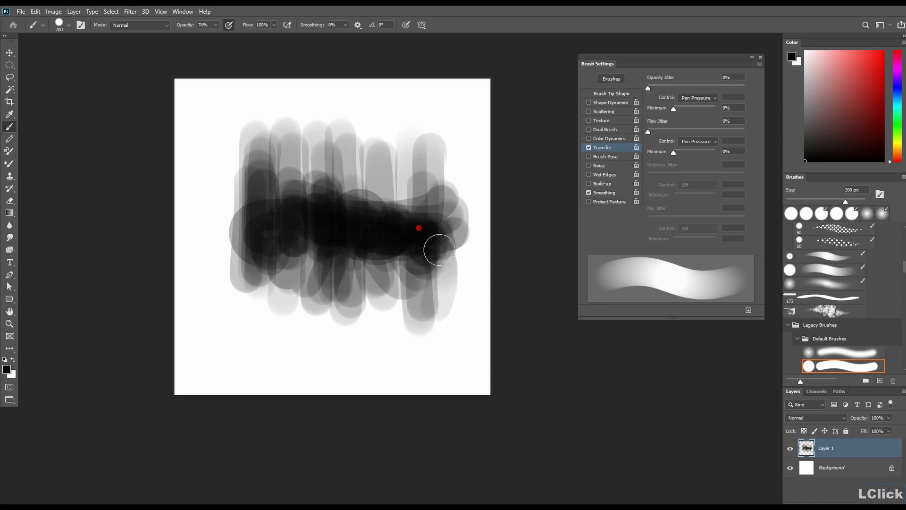
mouse_move(438, 249)
left_mouse_down()
mouse_move(424, 262)
mouse_move(405, 229)
mouse_move(303, 237)
mouse_move(394, 239)
mouse_move(407, 197)
mouse_move(372, 213)
mouse_move(335, 191)
left_mouse_up()
key("space")
left_click_drag(270, 199, 272, 195)
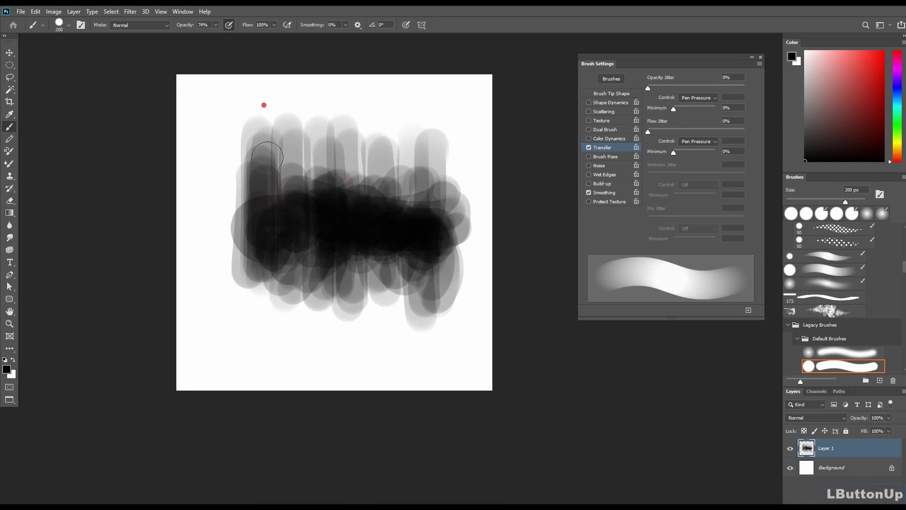
left_click_drag(264, 104, 268, 158)
left_click_drag(307, 111, 302, 167)
mouse_move(335, 131)
left_mouse_down()
mouse_move(336, 152)
mouse_move(354, 154)
left_mouse_up()
left_click_drag(371, 127, 372, 146)
mouse_move(389, 127)
left_mouse_down()
mouse_move(391, 145)
mouse_move(415, 153)
left_mouse_up()
left_click_drag(383, 150, 346, 159)
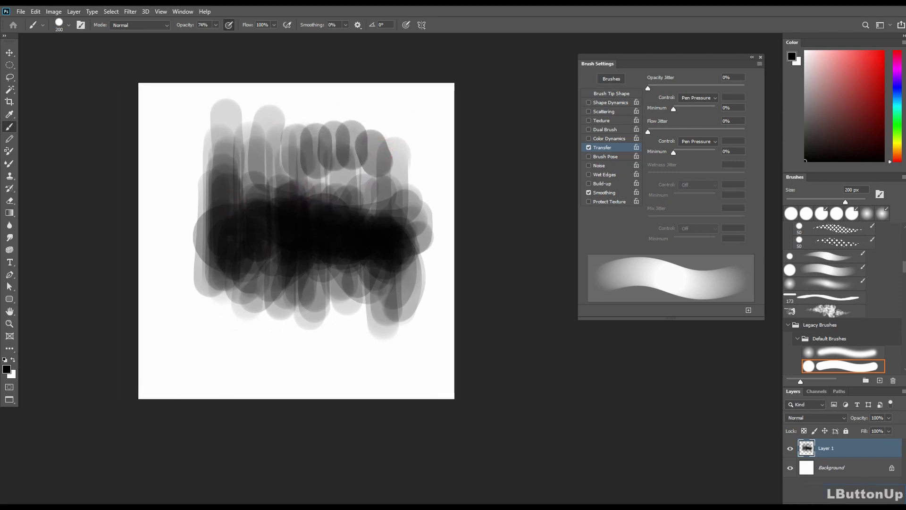
Step: Clear all test strokes from Layer 1 and remove the selection
key("ctrl+a")
key("Delete")
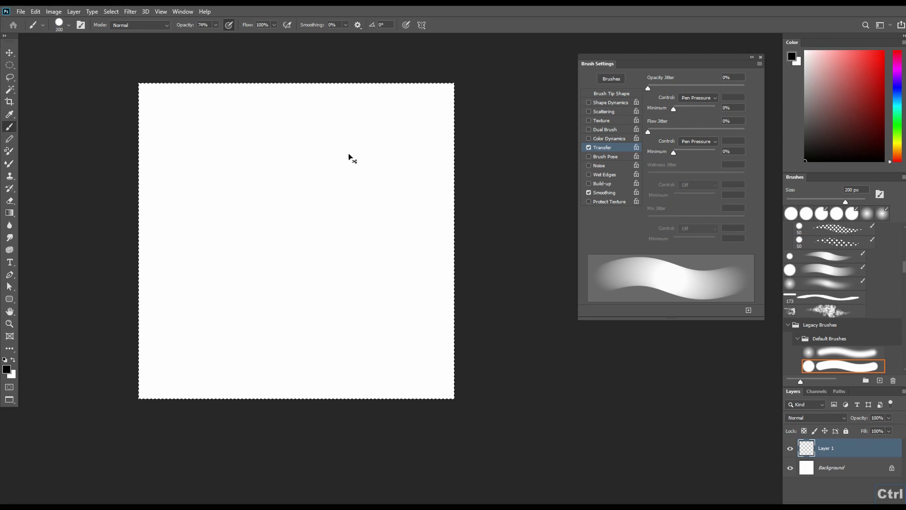
key("ctrl+d")
key("space")
mouse_move(299, 178)
left_mouse_down()
mouse_move(318, 167)
mouse_move(312, 175)
left_mouse_up()
key("space")
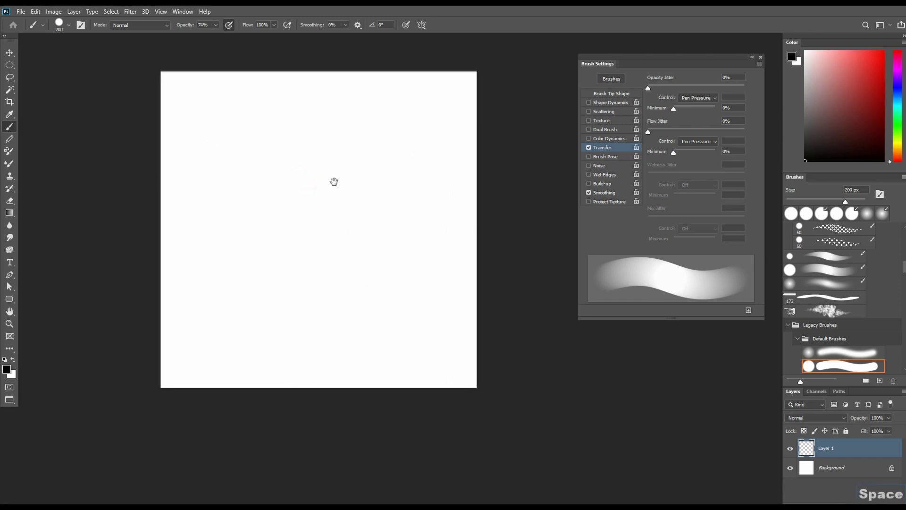
Step: Save the modified Hard Round brush as a new preset under its suggested name, without capturing brush size or tool settings
left_click(748, 311)
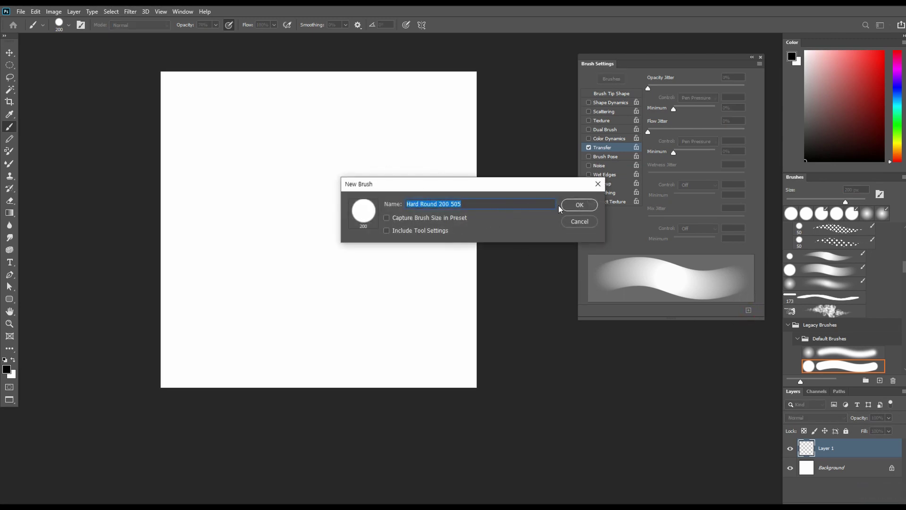
left_click(579, 205)
key("space")
left_click_drag(384, 217, 761, 301)
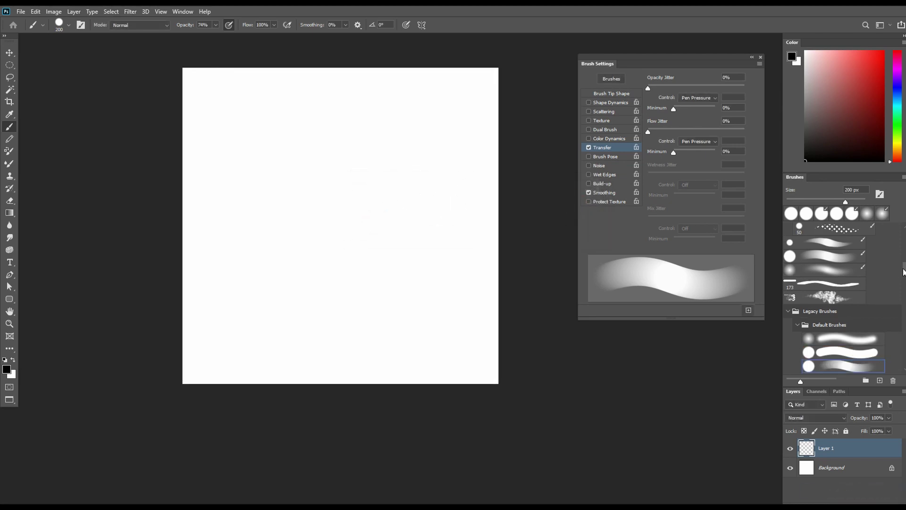
mouse_move(904, 272)
left_mouse_down()
mouse_move(902, 283)
mouse_move(854, 291)
left_mouse_up()
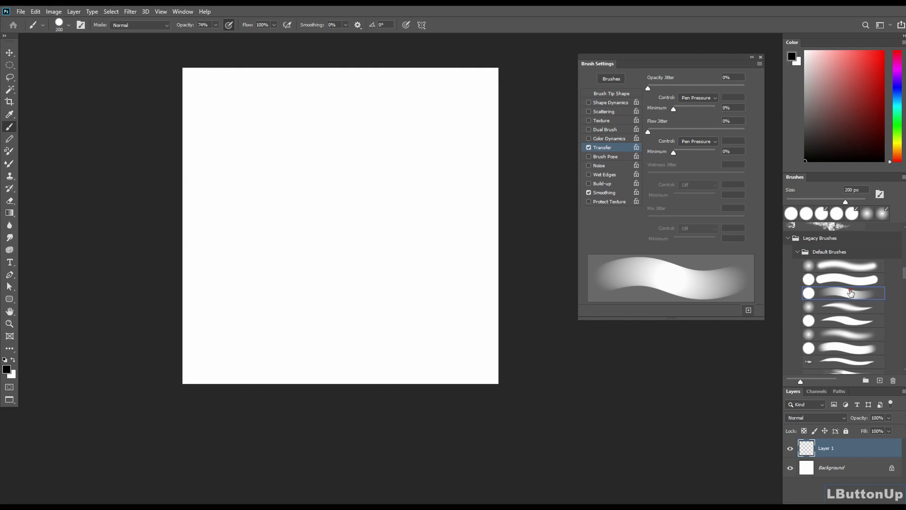
key("space")
left_click_drag(318, 207, 378, 238)
key("space")
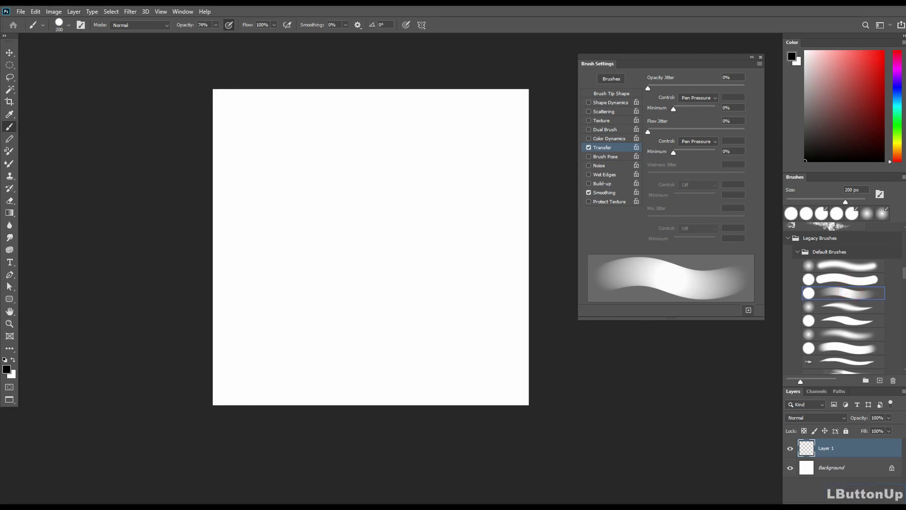
Step: Enable Shape Dynamics for the brush and set the size jitter control to Pen Pressure
left_click(606, 104)
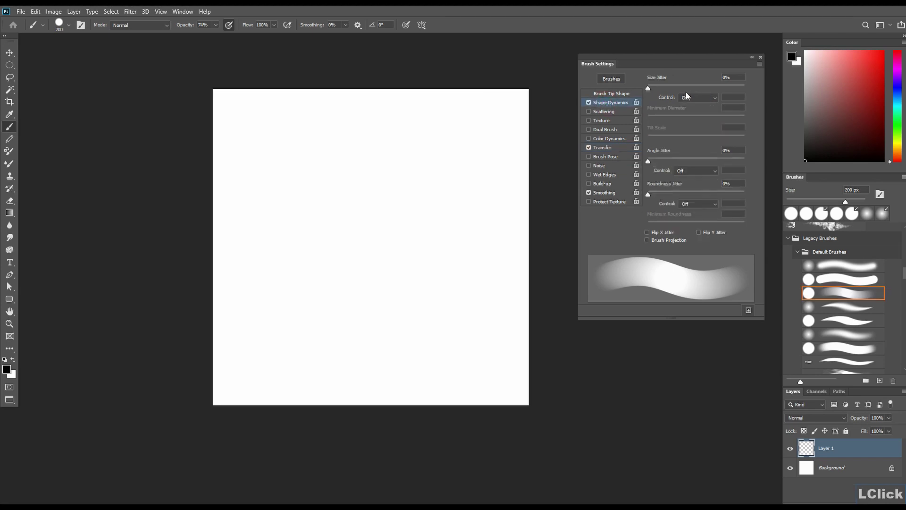
left_click(693, 97)
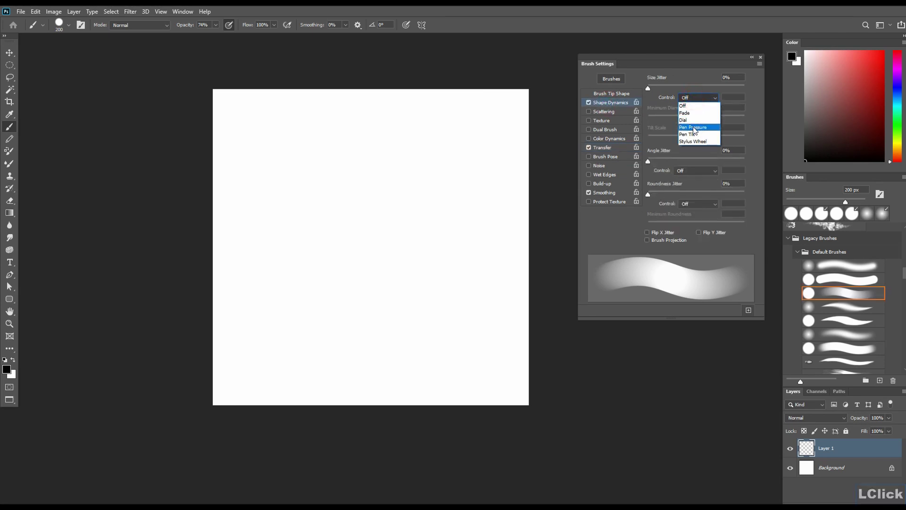
left_click(694, 127)
left_click_drag(344, 231, 362, 233)
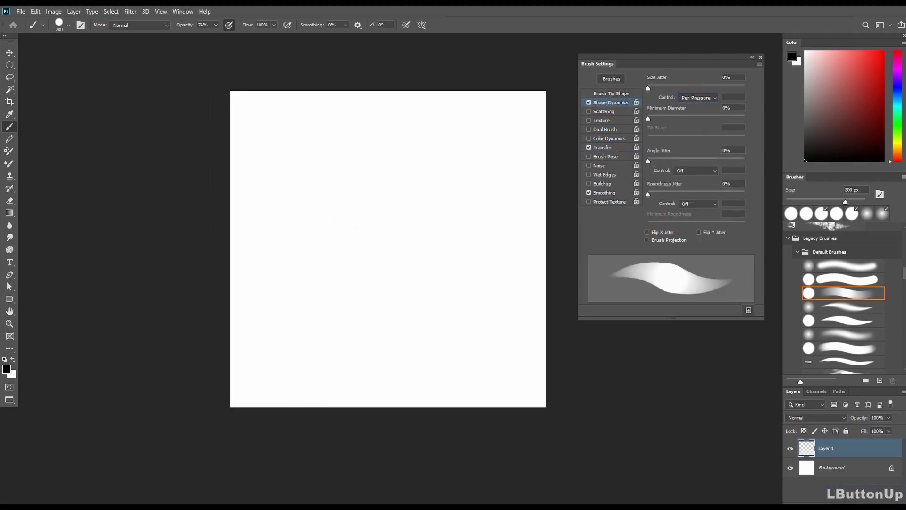
Step: Paint curved and wavy black test strokes across Layer 1, varying the pen pressure to test tapering
mouse_move(299, 146)
left_mouse_down()
mouse_move(356, 269)
mouse_move(388, 282)
left_mouse_up()
left_click_drag(343, 147, 427, 276)
left_click_drag(393, 143, 488, 290)
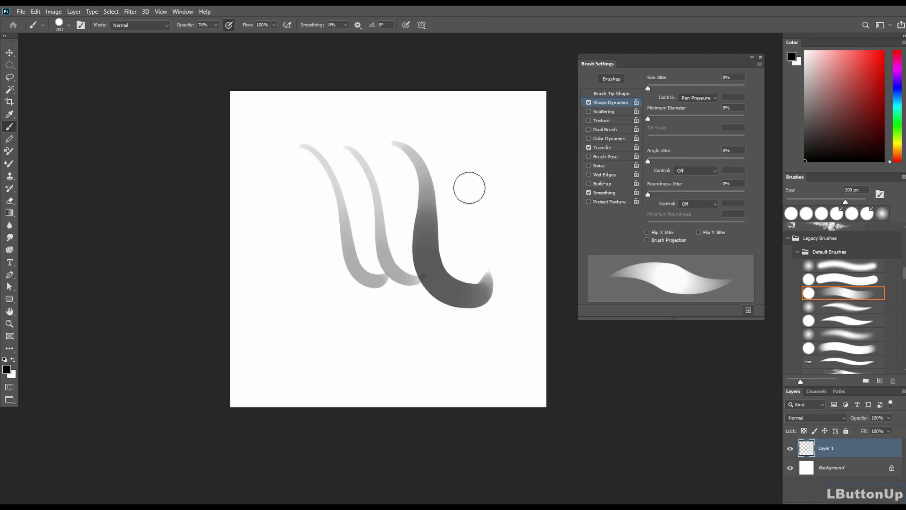
mouse_move(452, 139)
left_mouse_down()
mouse_move(505, 261)
mouse_move(407, 319)
left_mouse_up()
mouse_move(281, 156)
left_mouse_down()
mouse_move(346, 323)
mouse_move(279, 331)
left_mouse_up()
mouse_move(251, 178)
left_mouse_down()
mouse_move(330, 126)
mouse_move(462, 116)
left_mouse_up()
left_click_drag(356, 174, 340, 182)
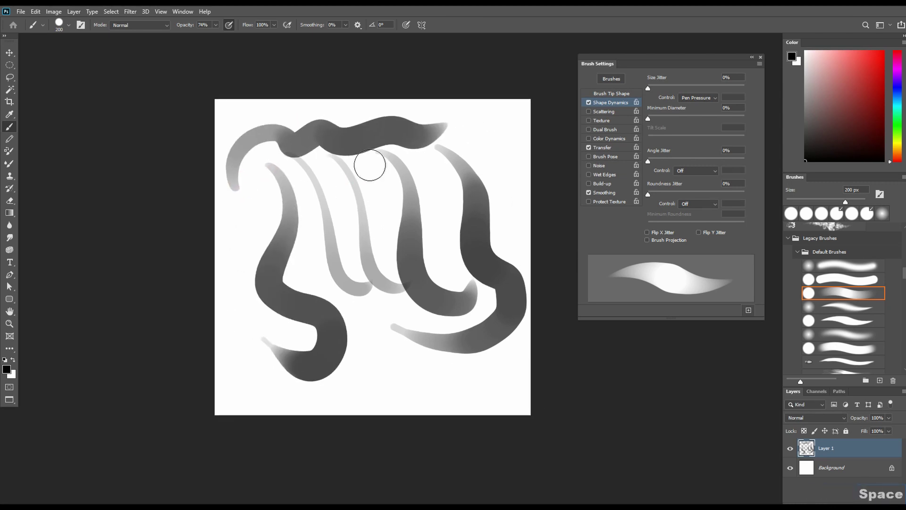
Step: Clear the curved test strokes from Layer 1 and remove the selection
key("ctrl+a")
key("Delete")
key("ctrl+d")
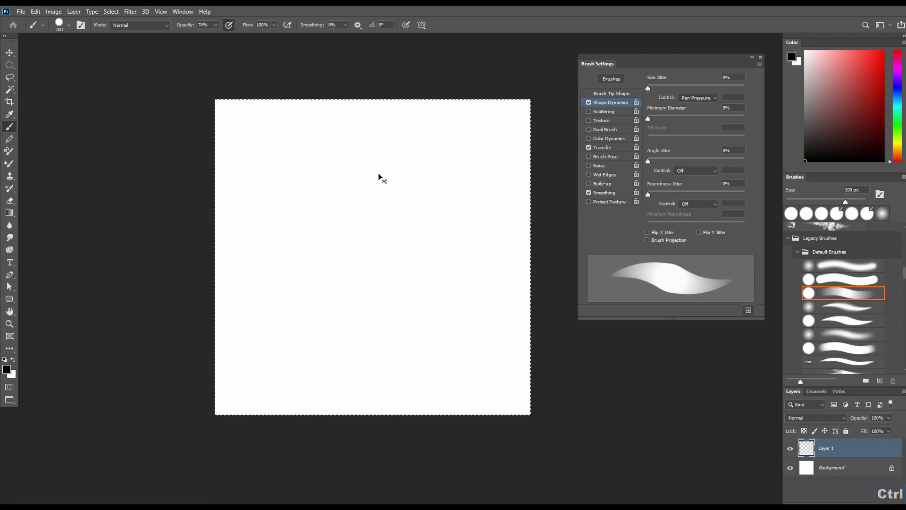
mouse_move(380, 178)
left_mouse_down()
mouse_move(370, 176)
mouse_move(379, 175)
left_mouse_up()
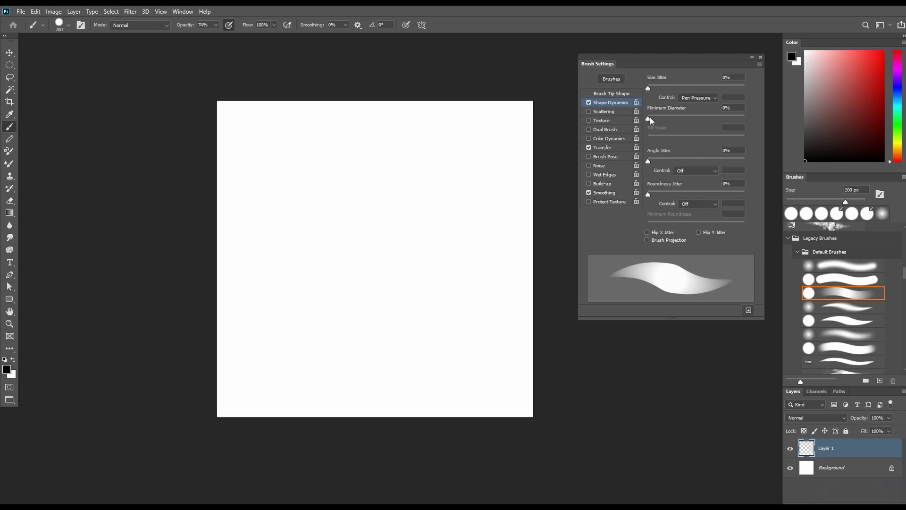
Step: Set the brush's minimum diameter to 30% in Shape Dynamics
left_click_drag(650, 117, 678, 117)
key("space")
left_click_drag(413, 216, 411, 219)
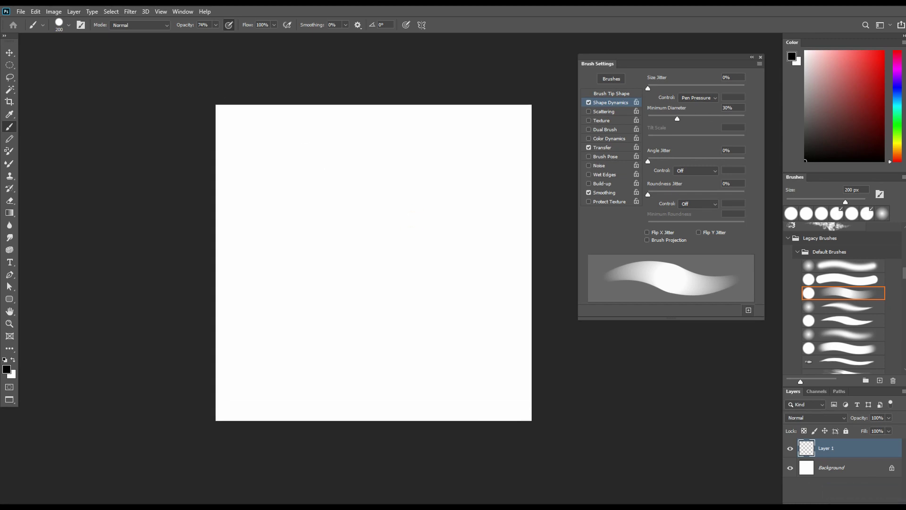
left_click(276, 150)
mouse_move(255, 129)
left_mouse_down()
mouse_move(285, 157)
mouse_move(325, 238)
left_mouse_up()
key("ctrl+z")
Step: Reduce the brush size and build up a thin curved line from overlapping strokes in the left half of the canvas
key("bracketleft")
key("bracketleft")
key("bracketleft")
key("bracketleft")
key("bracketleft")
key("bracketleft")
key("bracketleft")
left_click_drag(272, 144, 312, 248)
key("bracketleft")
key("bracketleft")
left_click_drag(277, 150, 314, 259)
key("Tab")
left_click_drag(281, 152, 315, 258)
left_click_drag(294, 176, 320, 273)
left_click_drag(307, 219, 336, 288)
key("bracketleft")
left_click_drag(314, 234, 363, 305)
mouse_move(320, 251)
left_mouse_down()
mouse_move(347, 296)
mouse_move(368, 305)
left_mouse_up()
Step: Increase the brush size to 250 px
key("bracketright")
key("bracketright")
key("bracketright")
key("bracketright")
key("bracketright")
key("bracketright")
key("bracketright")
key("bracketright")
key("bracketright")
key("bracketright")
key("bracketright")
key("bracketright")
key("bracketright")
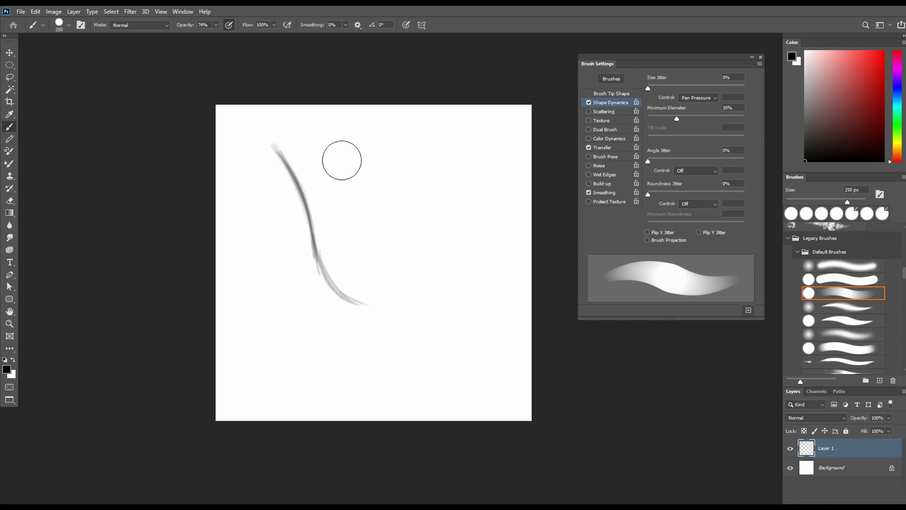
Step: Try two wide curved strokes beside the thin line, undoing each one
left_click_drag(332, 135, 405, 284)
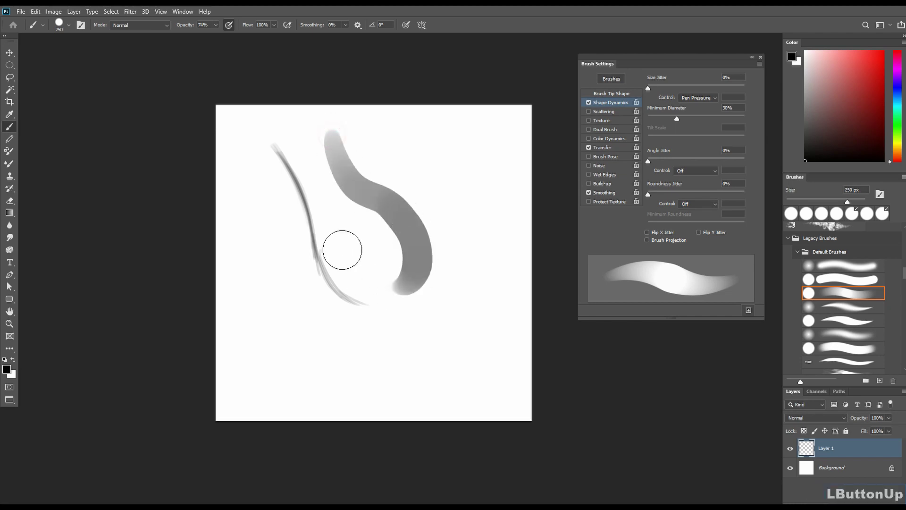
key("ctrl+z")
left_click_drag(332, 141, 363, 300)
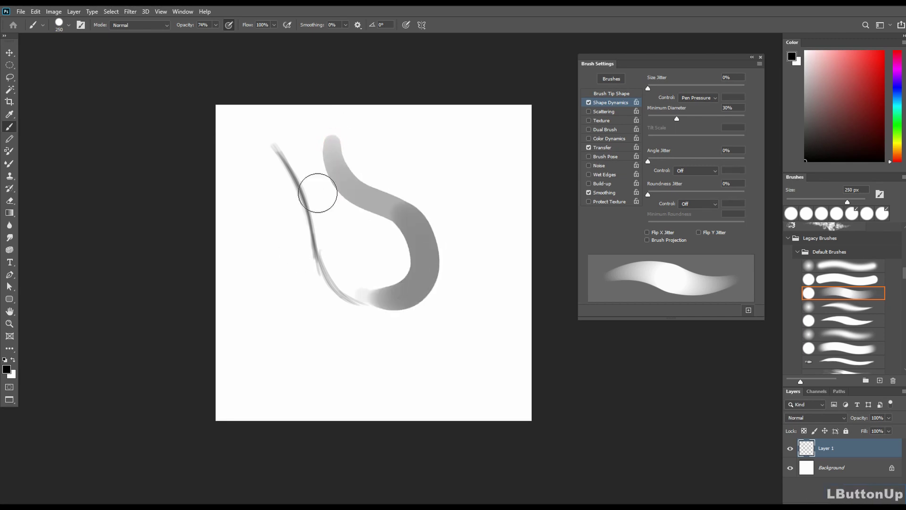
key("ctrl+z")
Step: Save the size-dynamics Hard Round brush as another preset under its suggested name, without capturing size or tool settings
left_click_drag(332, 177, 325, 170)
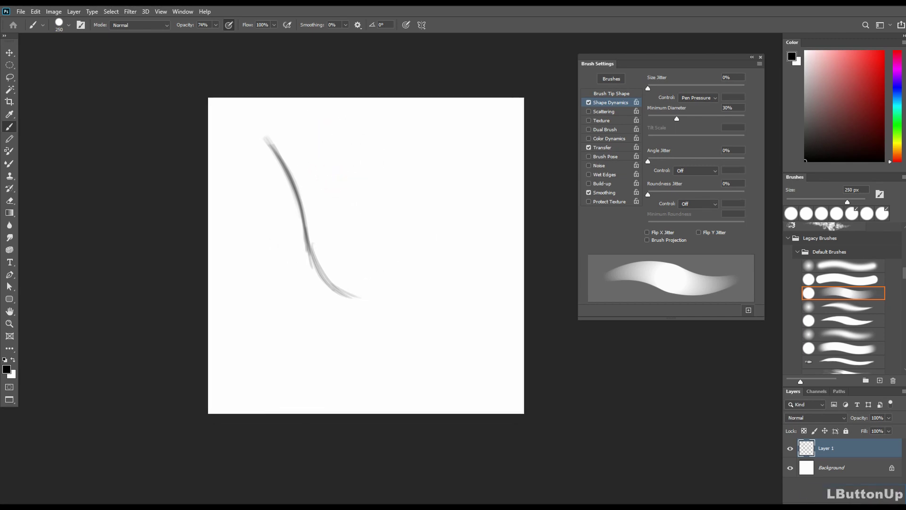
mouse_move(397, 211)
left_mouse_down()
mouse_move(415, 202)
mouse_move(409, 208)
left_mouse_up()
left_click(748, 310)
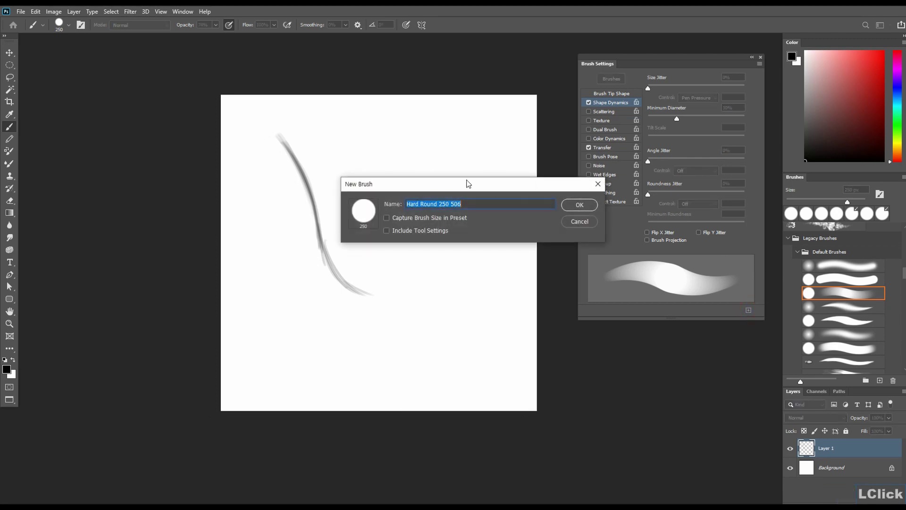
left_click(579, 205)
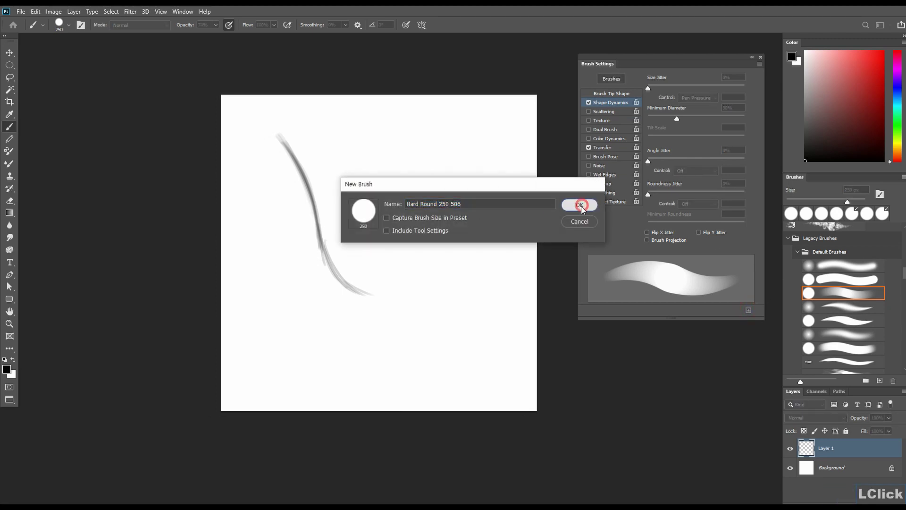
Step: Switch between the two newly saved Hard Round presets to compare their settings and stroke previews
left_click(849, 293)
left_click(848, 307)
left_click(848, 294)
left_click(848, 305)
left_click(847, 295)
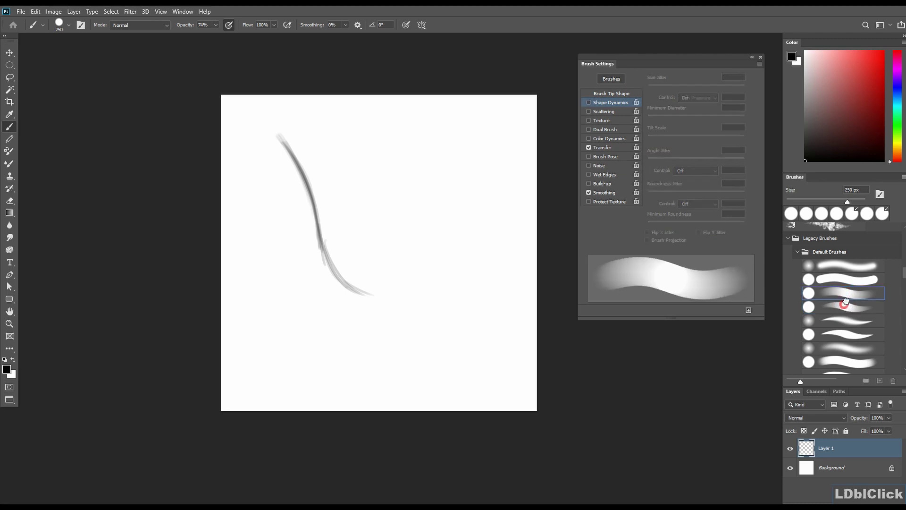
left_click(846, 306)
Step: Select the soft round brush at the start of Default Brushes, clear the thin line from Layer 1, and deselect
left_click_drag(904, 278, 904, 275)
left_click(846, 298)
left_click_drag(310, 220, 339, 234)
key("ctrl+a")
key("Delete")
key("ctrl+d")
Step: Try large soft diagonal strokes on Layer 1 with the brush enlarged to 600 px, and undo them
mouse_move(303, 187)
left_mouse_down()
mouse_move(294, 203)
mouse_move(346, 239)
mouse_move(450, 375)
left_mouse_up()
key("bracketright")
key("bracketright")
key("bracketright")
key("bracketright")
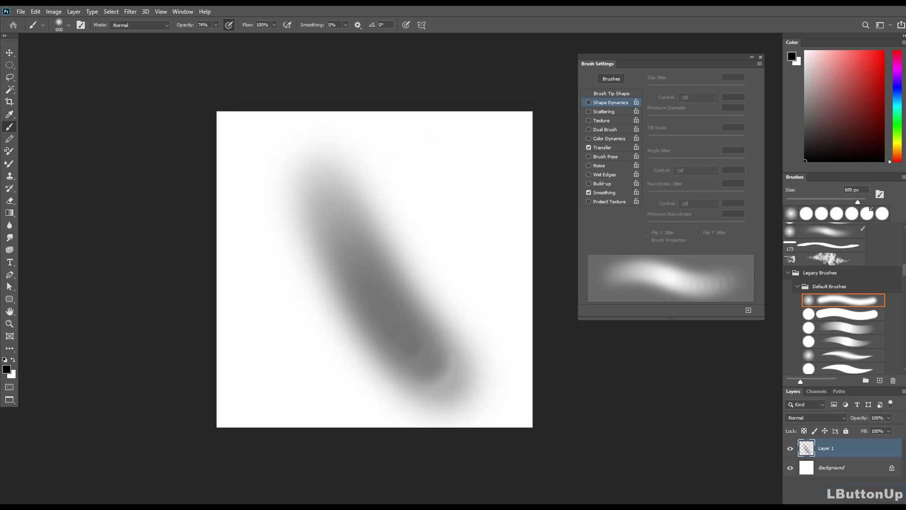
left_click_drag(390, 184, 439, 320)
key("ctrl+z")
key("ctrl+z")
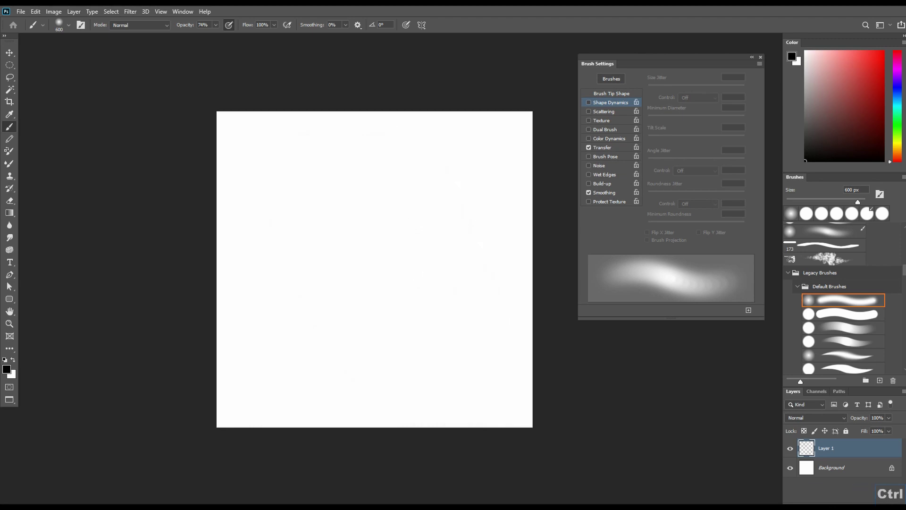
Step: Check the soft brush's Transfer settings and set its tip spacing to 1%
left_click(603, 148)
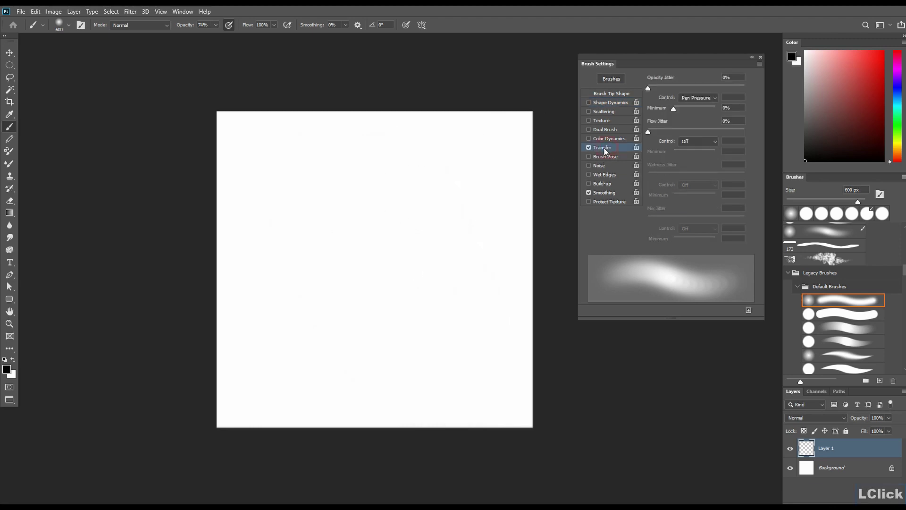
left_click(619, 93)
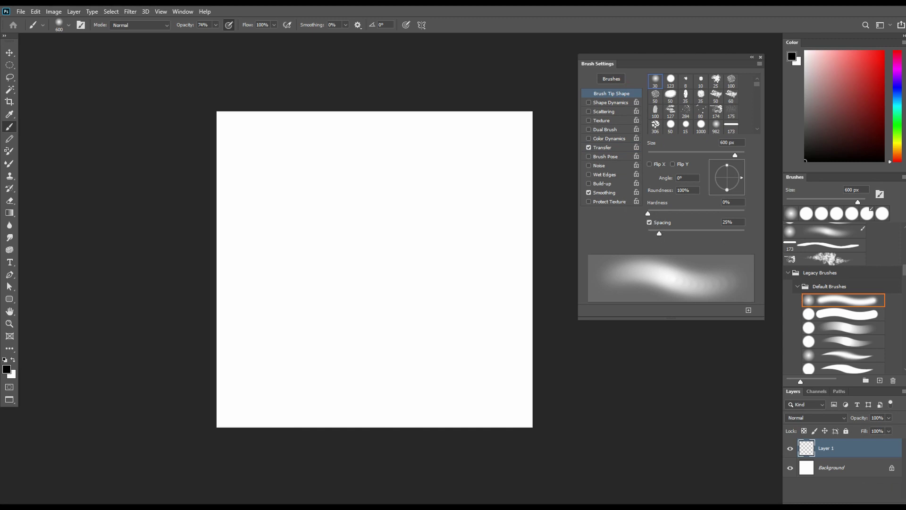
left_click(298, 234)
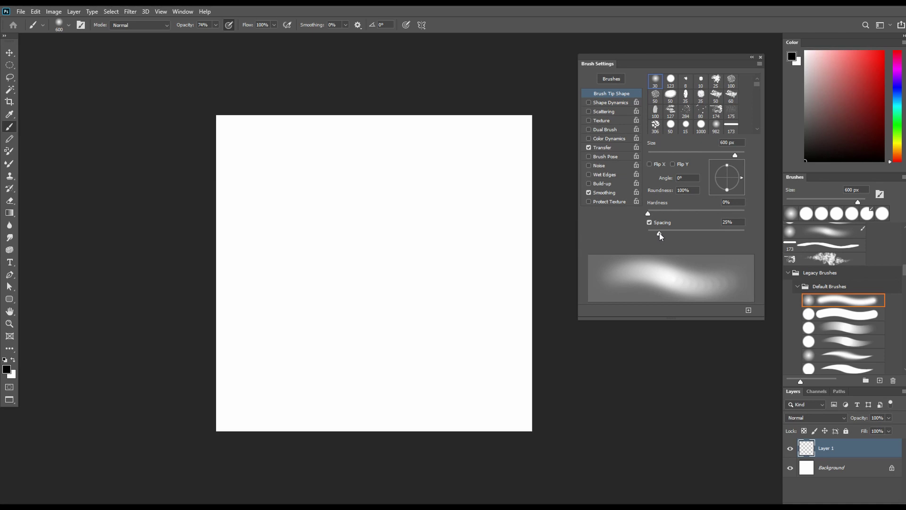
left_click_drag(659, 233, 636, 234)
key("space")
left_click_drag(332, 273, 328, 272)
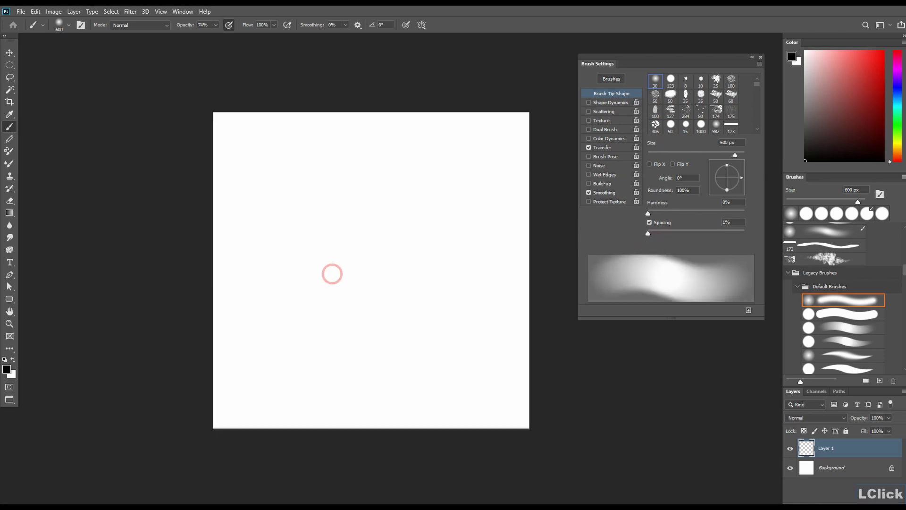
Step: Try one wide diagonal stroke with the soft brush, undo it, and reduce the brush size to 200 px
mouse_move(285, 181)
left_mouse_down()
mouse_move(372, 332)
mouse_move(425, 373)
left_mouse_up()
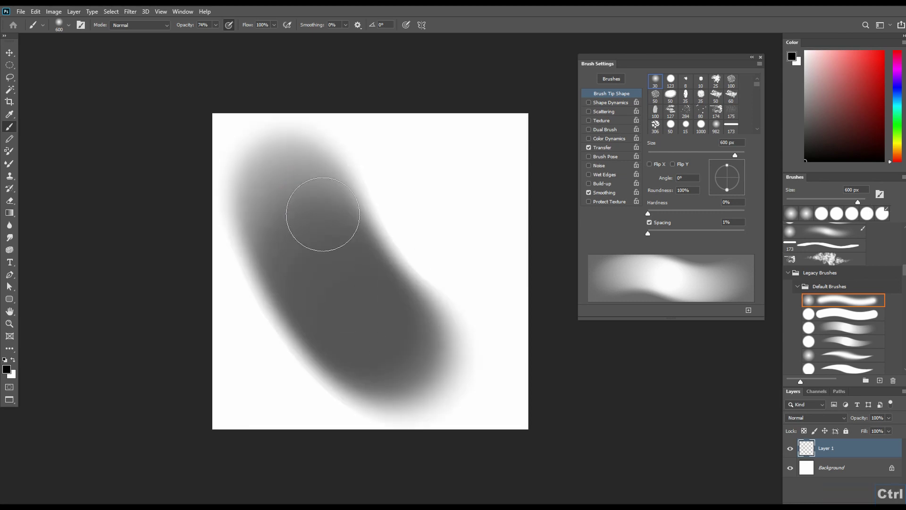
key("ctrl+z")
key("bracketleft")
key("bracketleft")
key("bracketleft")
key("bracketleft")
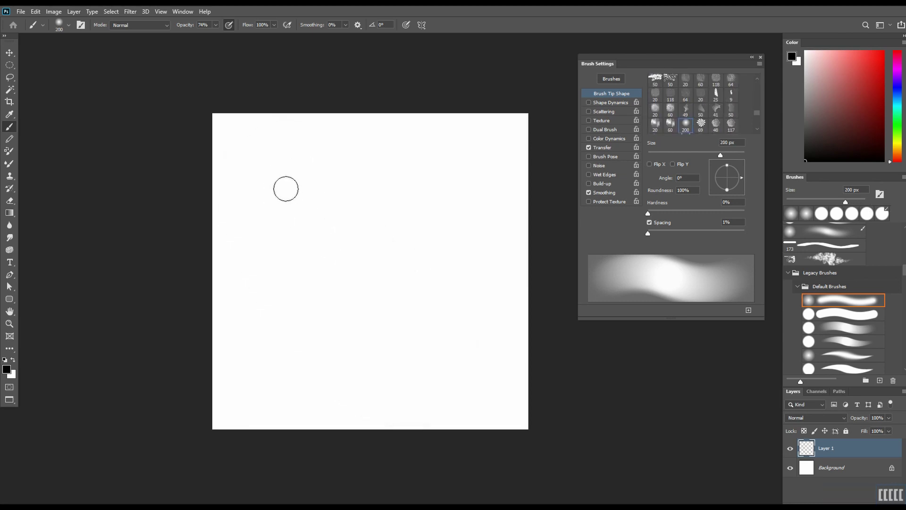
Step: Paint six soft diagonal test strokes side by side on Layer 1
left_click_drag(280, 163, 403, 322)
left_click_drag(298, 178, 409, 313)
left_click_drag(316, 185, 454, 308)
mouse_move(338, 186)
left_mouse_down()
mouse_move(375, 235)
mouse_move(465, 298)
left_mouse_up()
left_click_drag(360, 159, 472, 274)
left_click_drag(389, 149, 491, 250)
Step: Clear the soft diagonal strokes from Layer 1 and remove the selection
key("ctrl+a")
key("Delete")
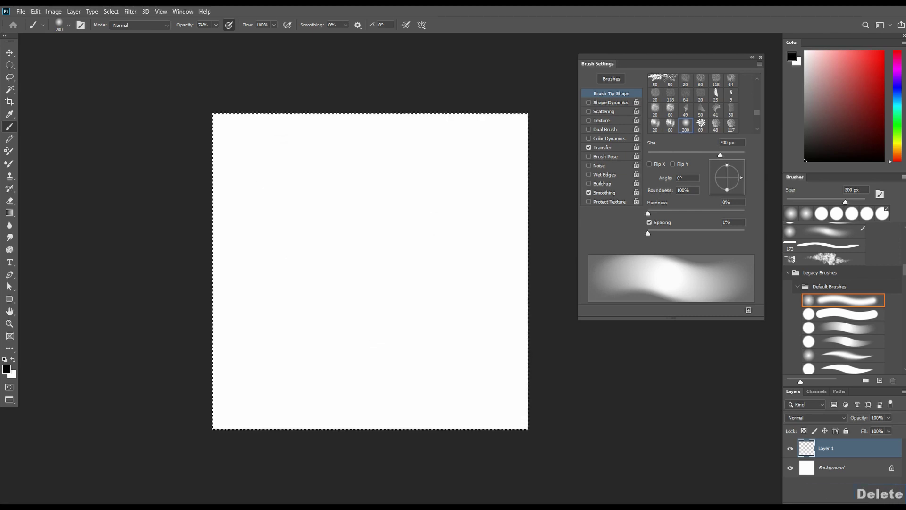
key("ctrl+d")
Step: Set the soft brush's spacing to 25%
left_click_drag(649, 234, 662, 234)
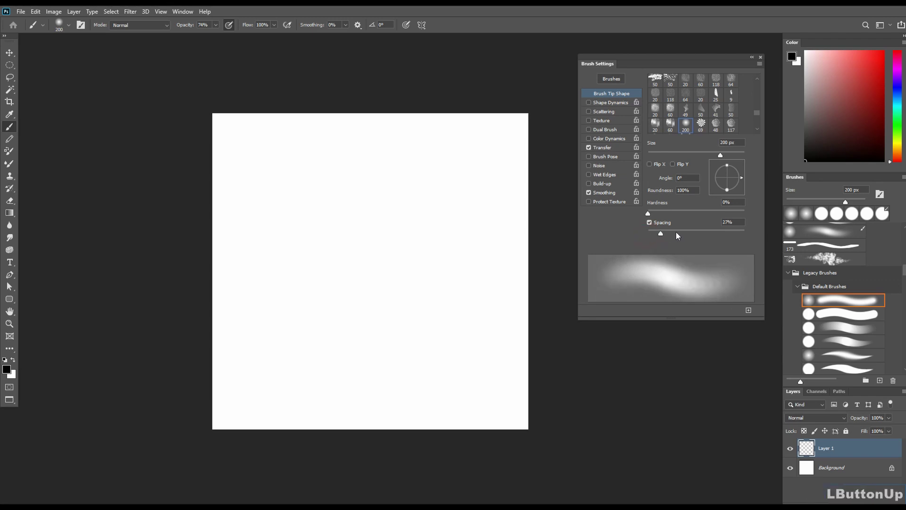
left_click(737, 222)
type("25")
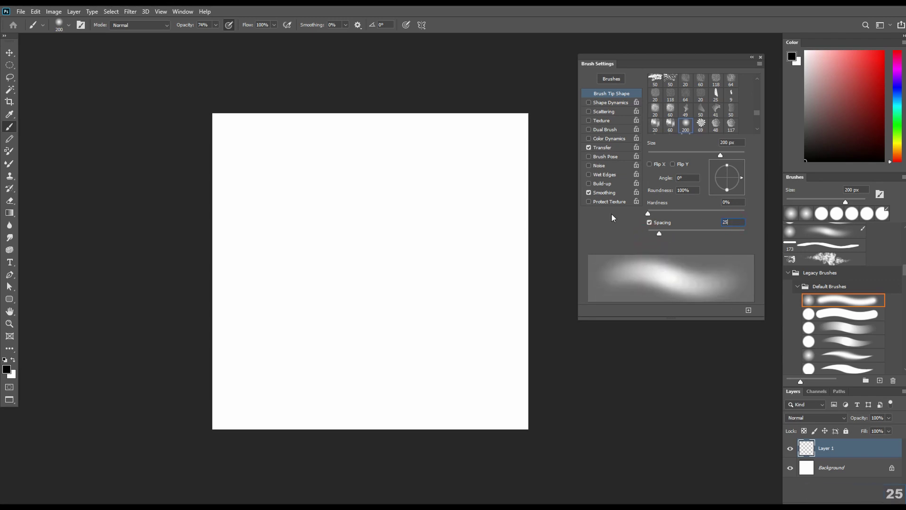
key("space")
left_click_drag(319, 228, 328, 224)
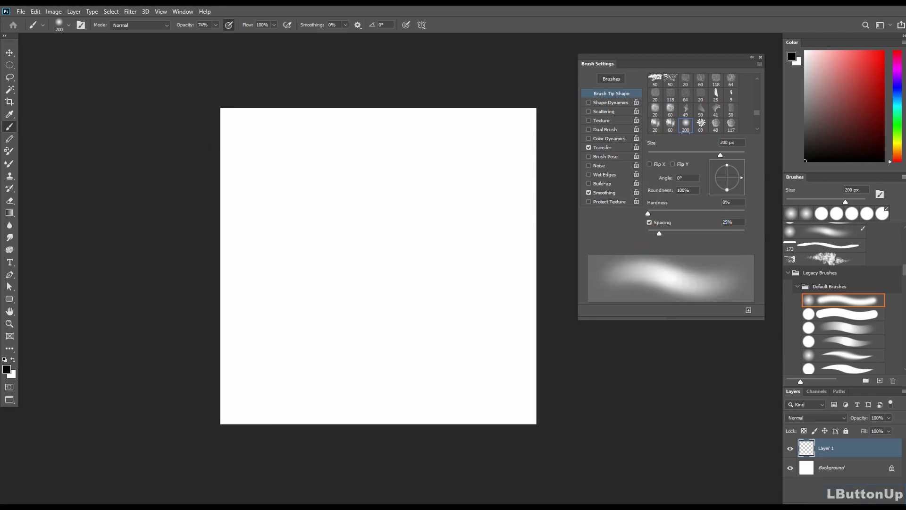
Step: Try Pen Pressure as the flow jitter control in the Transfer settings, and return the control to Off
left_click(604, 148)
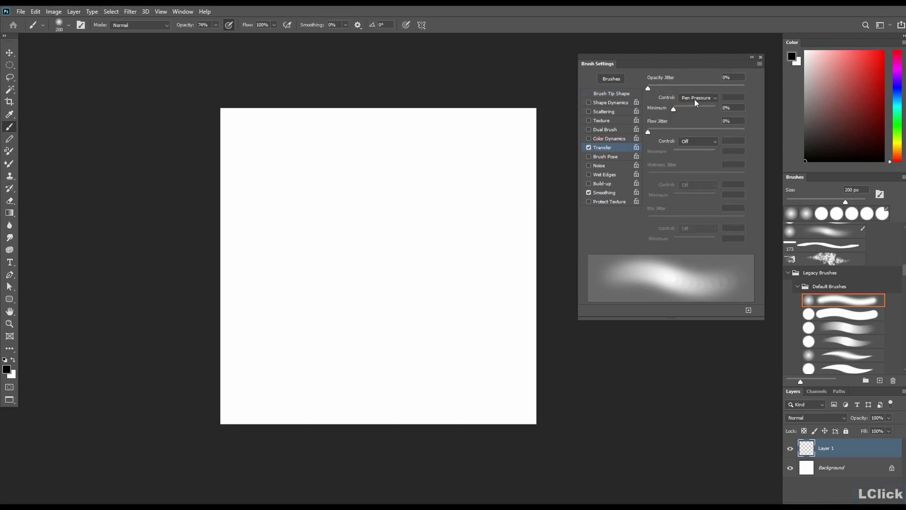
left_click(697, 143)
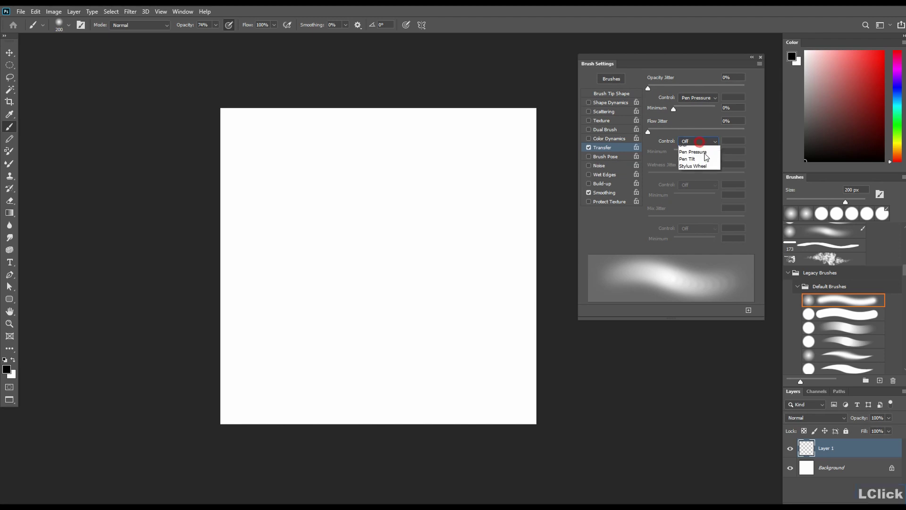
left_click(701, 169)
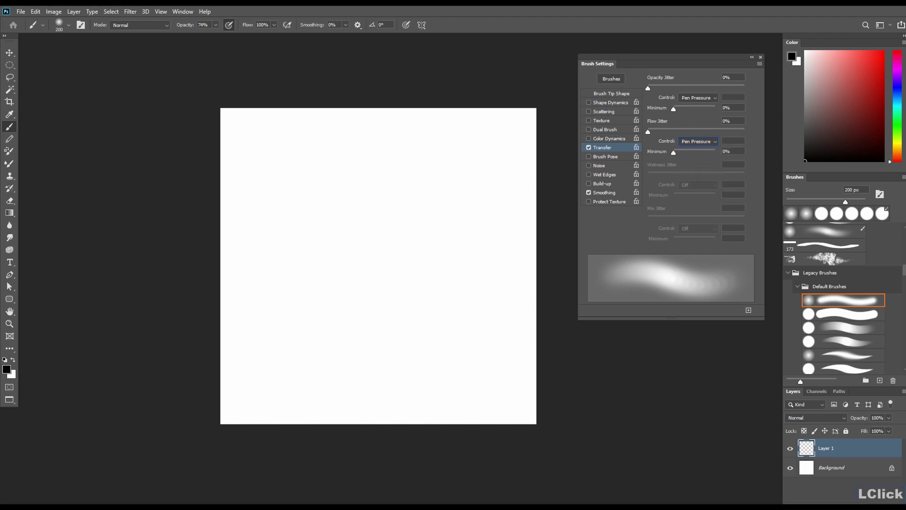
left_click_drag(381, 253, 388, 252)
Step: Enlarge the soft brush to 500 px and paint two broad, overlapping diagonal test strokes on Layer 1
key("]")
key("]")
key("]")
key("]")
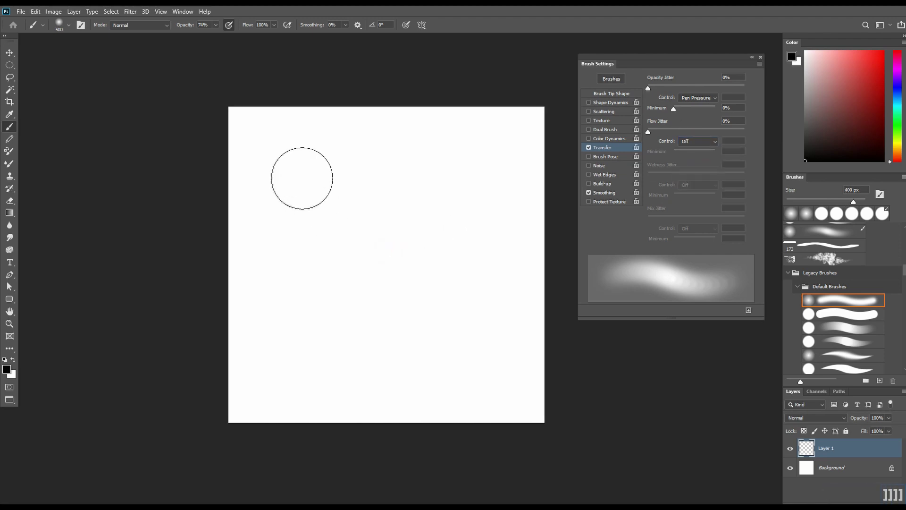
left_click_drag(293, 173, 346, 345)
key("[")
key("[")
mouse_move(323, 176)
left_mouse_down()
mouse_move(389, 344)
mouse_move(399, 295)
left_mouse_up()
Step: Reduce the brush size to 35 px and paint a thin diagonal stroke beside the two broad ones
key("bracketleft")
key("bracketleft")
key("bracketleft")
key("bracketleft")
key("bracketleft")
key("bracketleft")
key("bracketleft")
key("bracketleft")
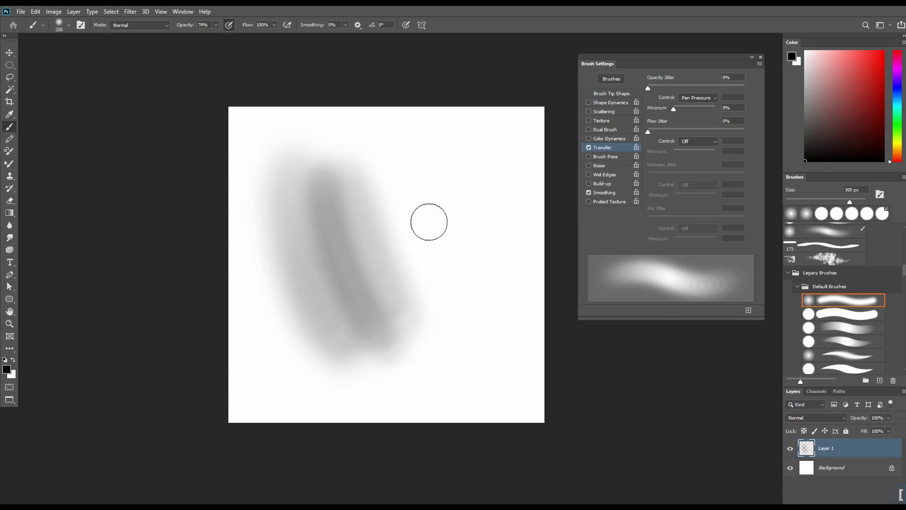
key("bracketleft")
key("bracketleft")
key("bracketleft")
key("bracketleft")
key("bracketleft")
key("bracketleft")
key("bracketleft")
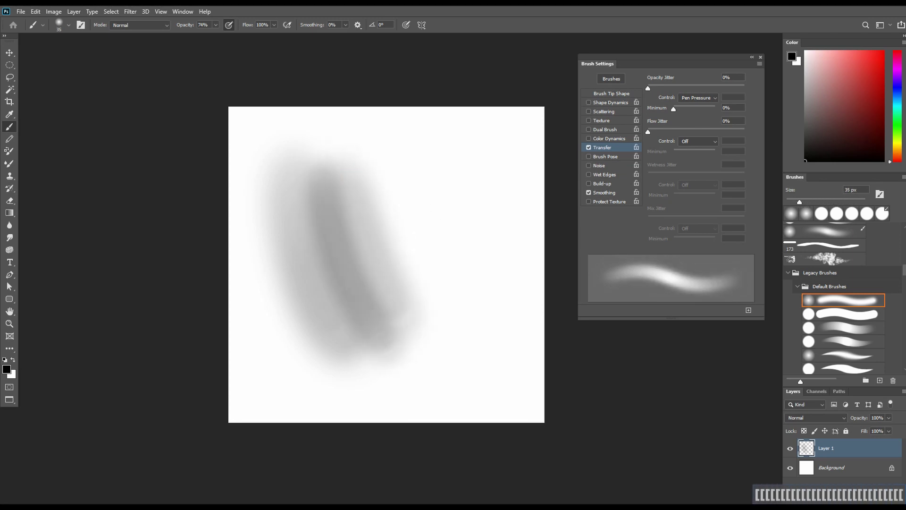
left_click_drag(421, 197, 448, 277)
Step: Paint repeatedly over the thin diagonal stroke while enlarging the brush in stages up to 400 px
key("bracketright")
key("bracketright")
key("bracketright")
key("bracketright")
key("bracketright")
key("bracketright")
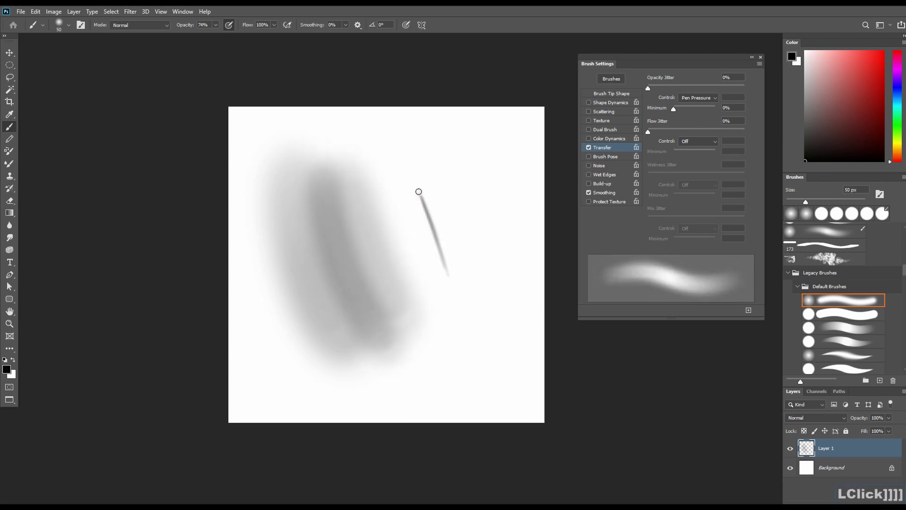
key("bracketright")
key("bracketright")
key("bracketright")
key("bracketright")
mouse_move(418, 191)
left_mouse_down()
mouse_move(457, 297)
mouse_move(453, 283)
left_mouse_up()
key("bracketright")
key("bracketright")
key("bracketright")
key("bracketright")
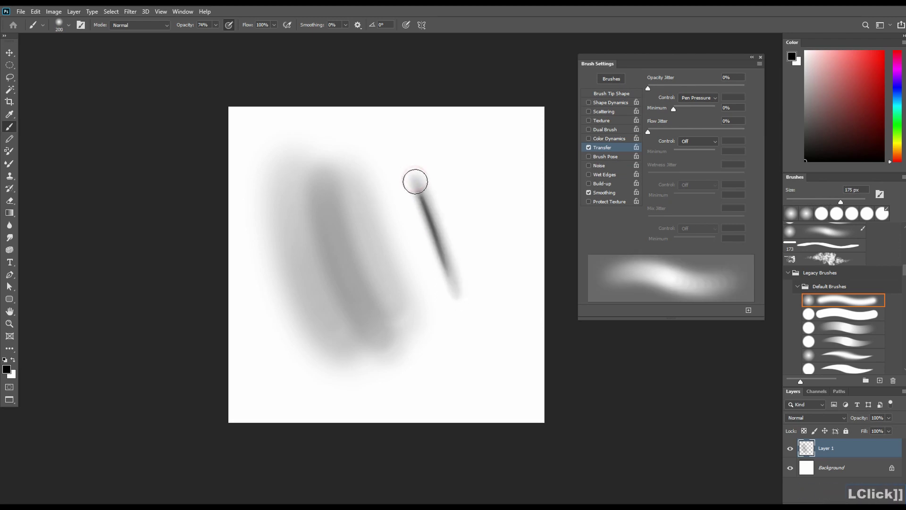
key("bracketright")
key("bracketright")
mouse_move(414, 178)
left_mouse_down()
mouse_move(463, 308)
mouse_move(410, 174)
mouse_move(454, 290)
left_mouse_up()
key("bracketright")
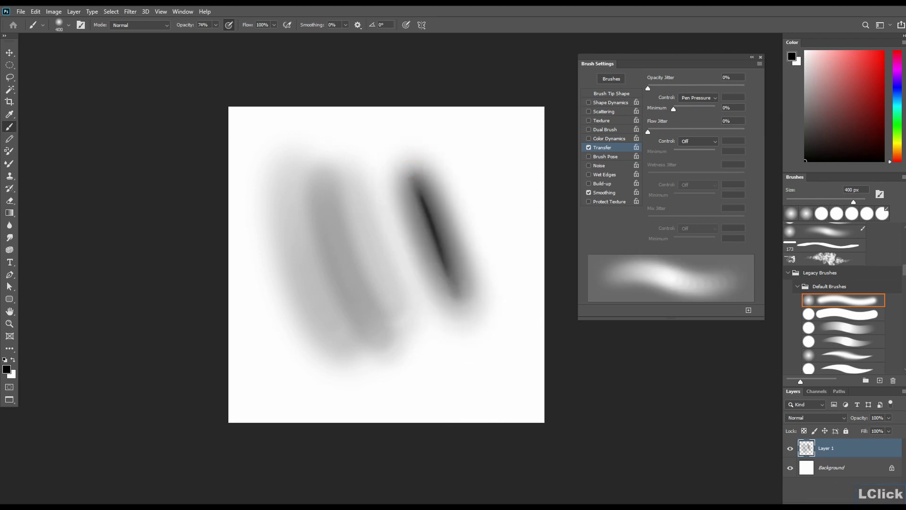
Step: Clear the broad and layered test strokes from Layer 1 and remove the selection
left_click_drag(340, 260, 360, 261)
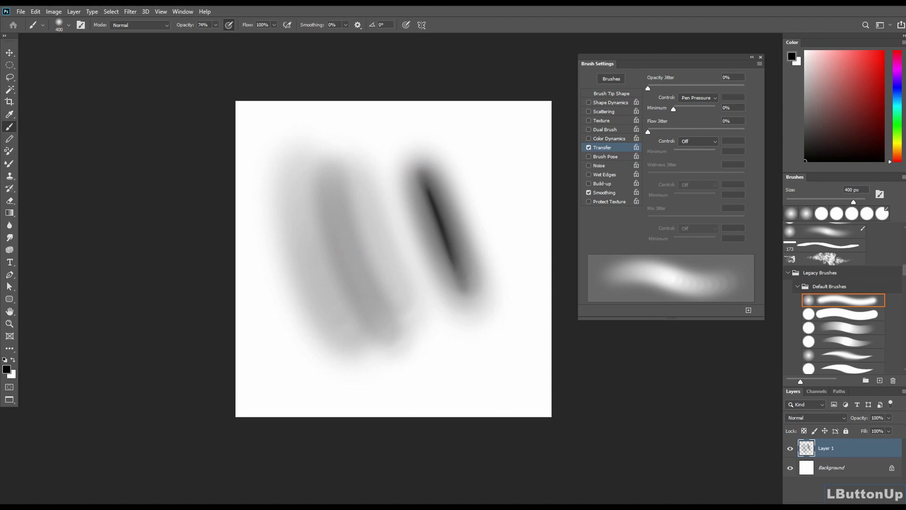
left_click_drag(399, 199, 379, 243)
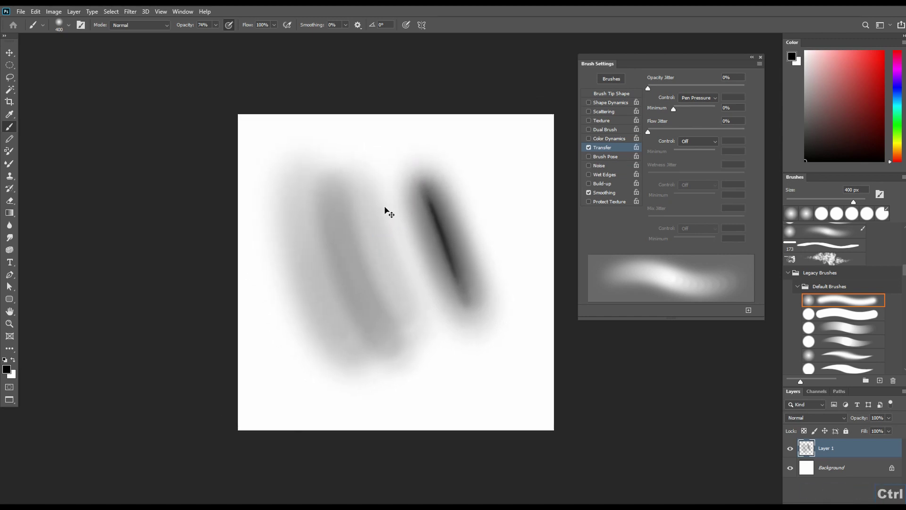
key("Delete")
key("ctrl+d")
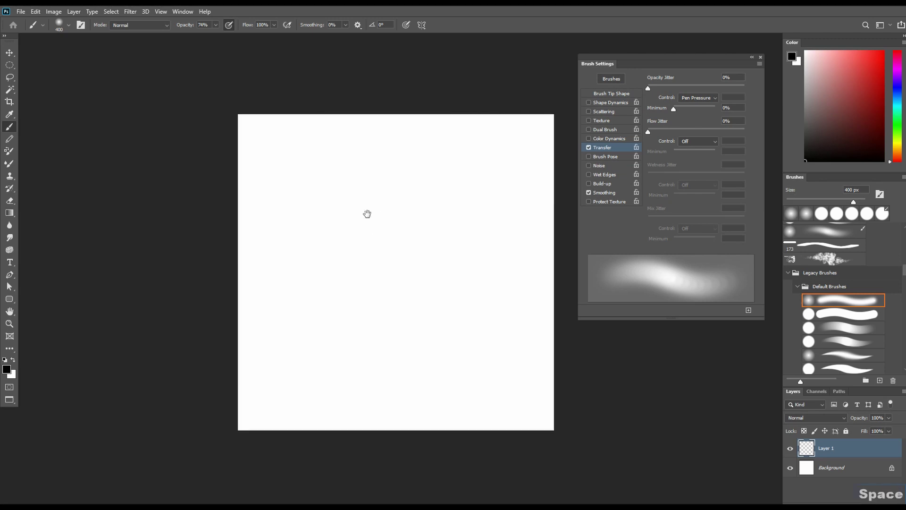
left_click_drag(364, 226, 360, 221)
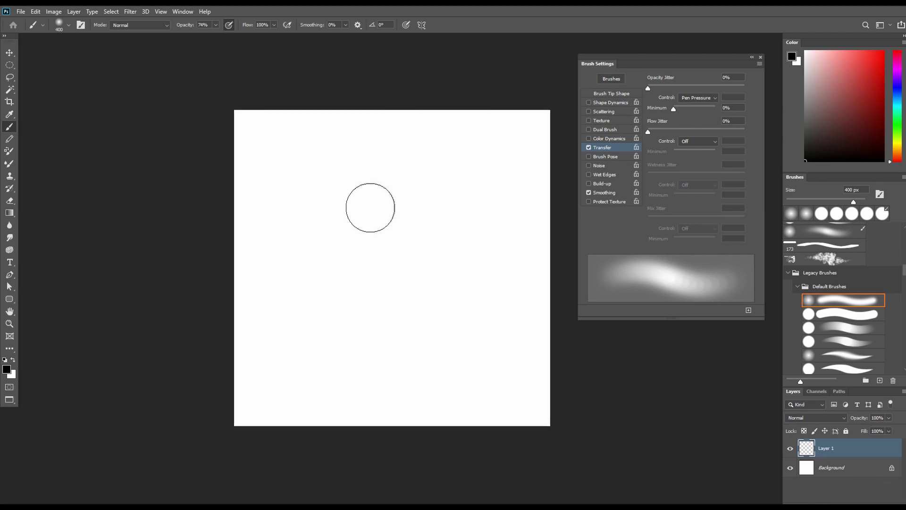
left_click_drag(373, 203, 376, 199)
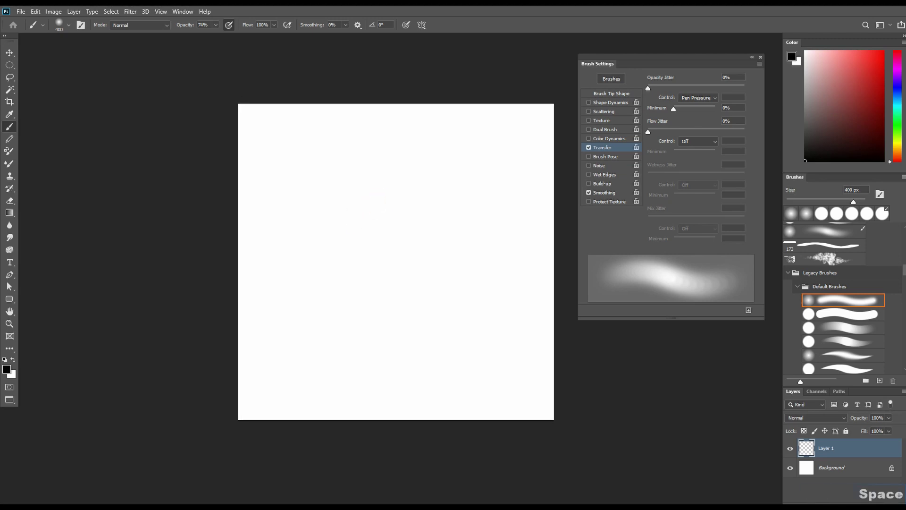
Step: Set the flow jitter control to Pen Pressure and save the brush as a new preset named Soft Round 400 507
left_click(687, 141)
left_click_drag(433, 206, 426, 219)
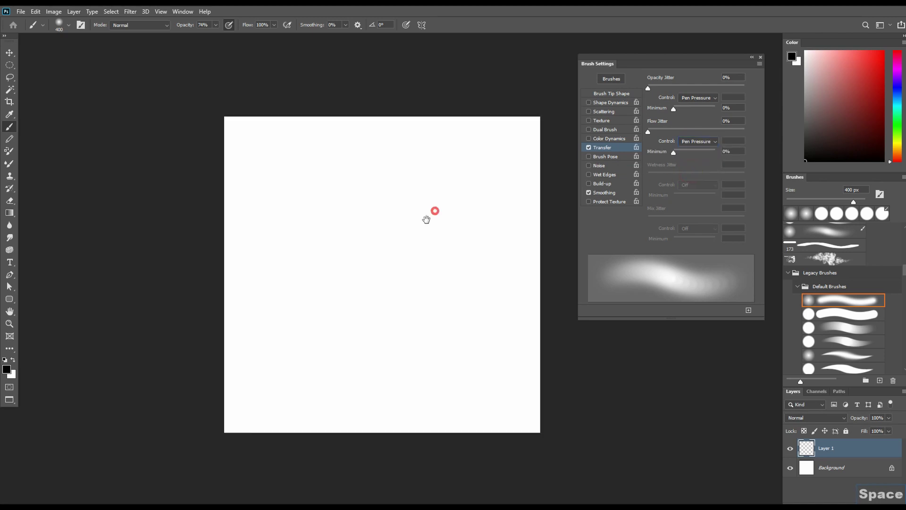
left_click(748, 310)
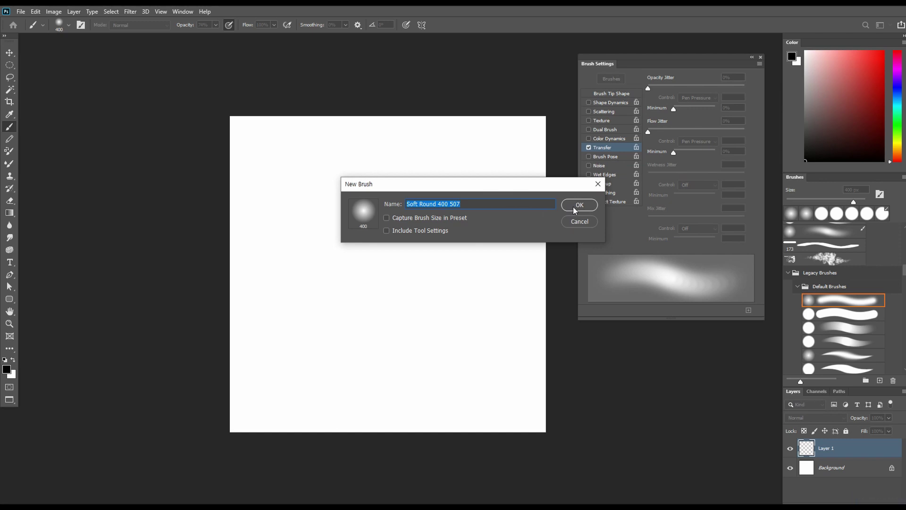
left_click(575, 208)
left_click_drag(434, 228, 431, 236)
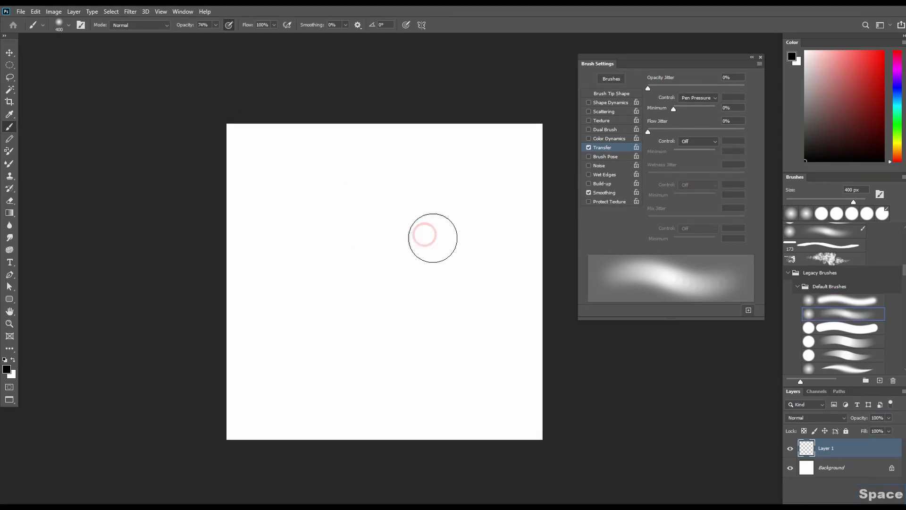
Step: Compare the original soft round brush with the Soft Round 400 507 preset by switching between them
left_click(851, 303)
left_click(848, 313)
left_click(851, 302)
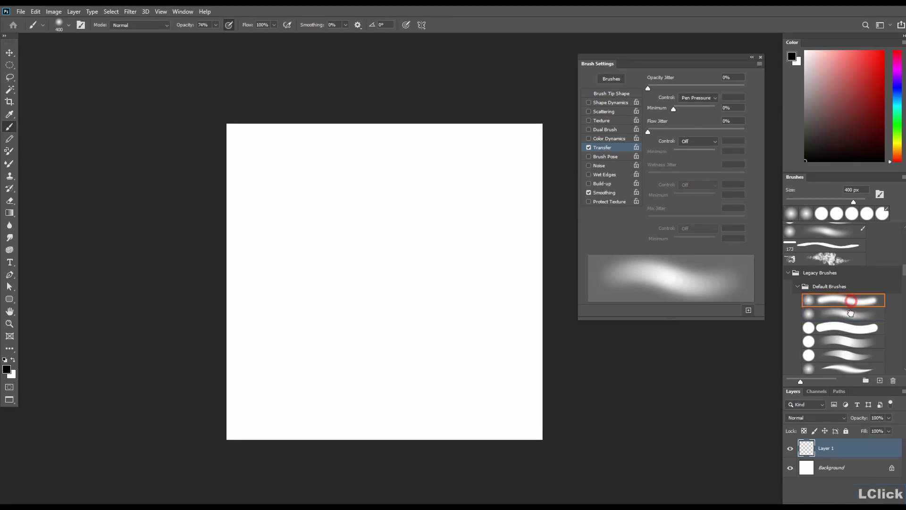
left_click(849, 316)
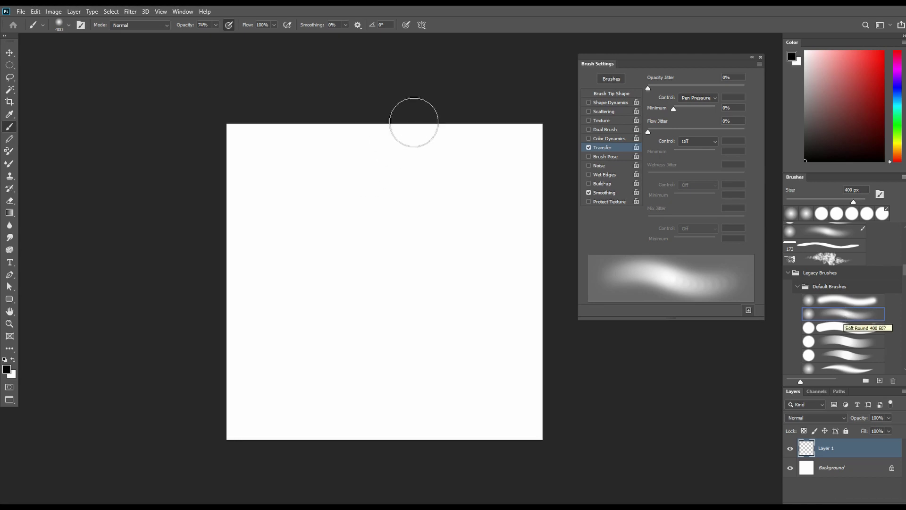
key("space")
left_click_drag(361, 214, 362, 207)
key("super")
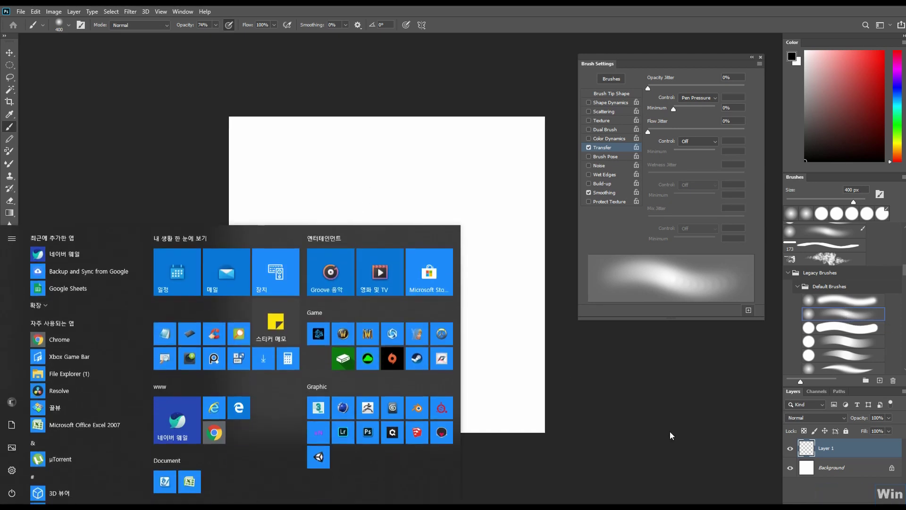
double_click(676, 478)
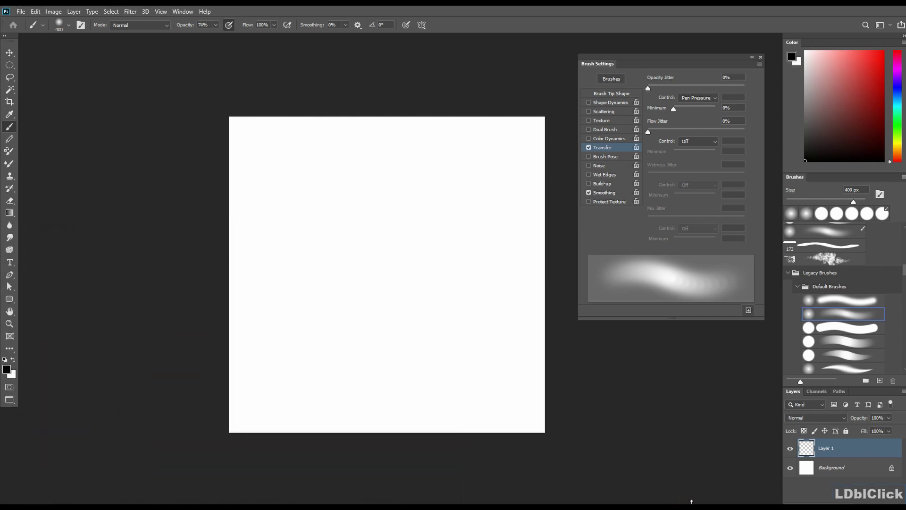
left_click(240, 503)
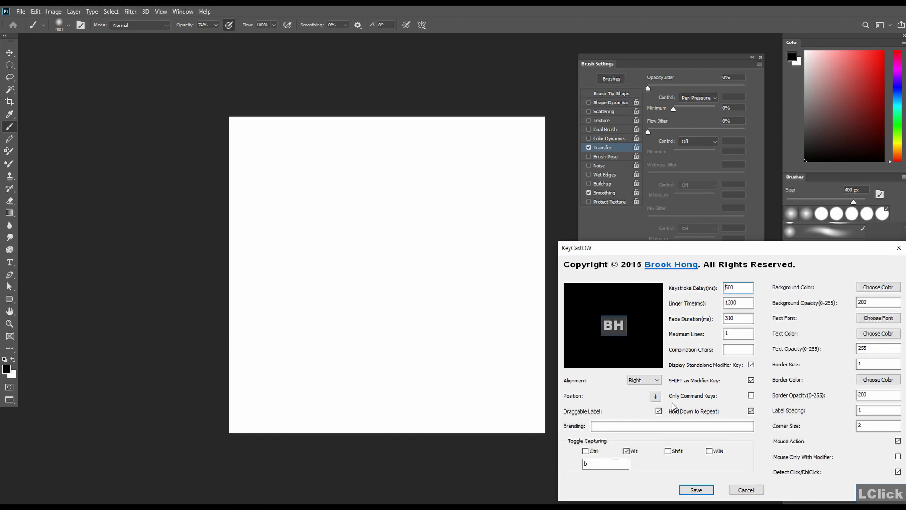
left_click(704, 489)
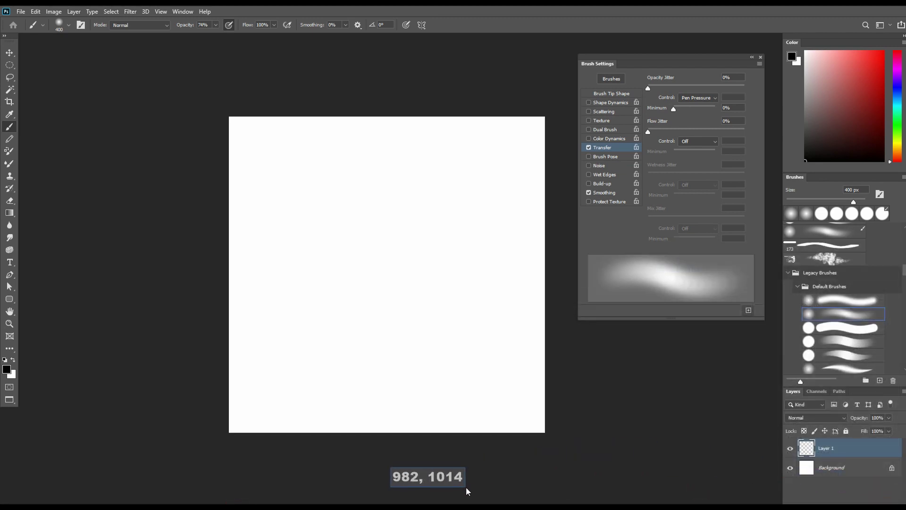
left_click_drag(466, 488, 459, 478)
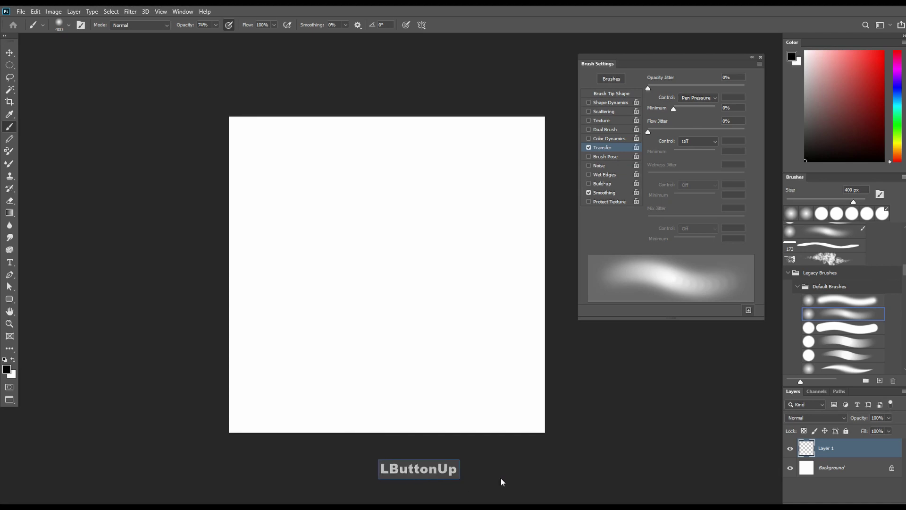
left_click(466, 353)
left_click(405, 291)
key("space")
left_click_drag(379, 247, 328, 245)
key("space")
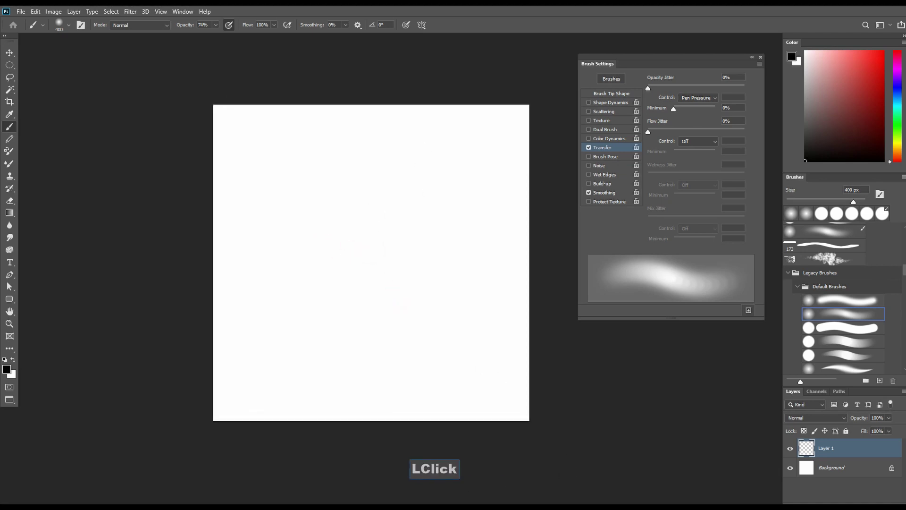
key("b")
key("b")
key("b")
key("b")
key("space")
left_click_drag(400, 203, 421, 208)
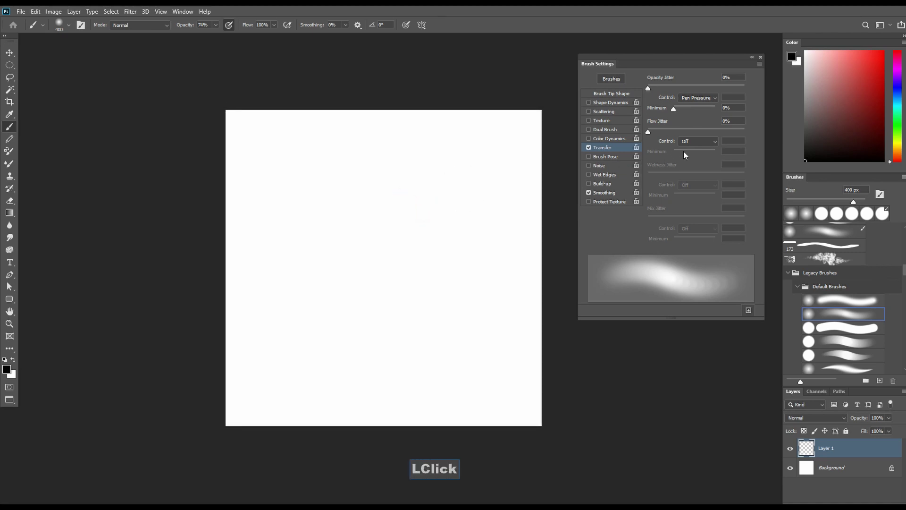
Step: Set the Transfer flow jitter control to Pen Pressure and paint two overlapping soft test strokes on Layer 1
left_click(698, 141)
left_click(693, 171)
key("space")
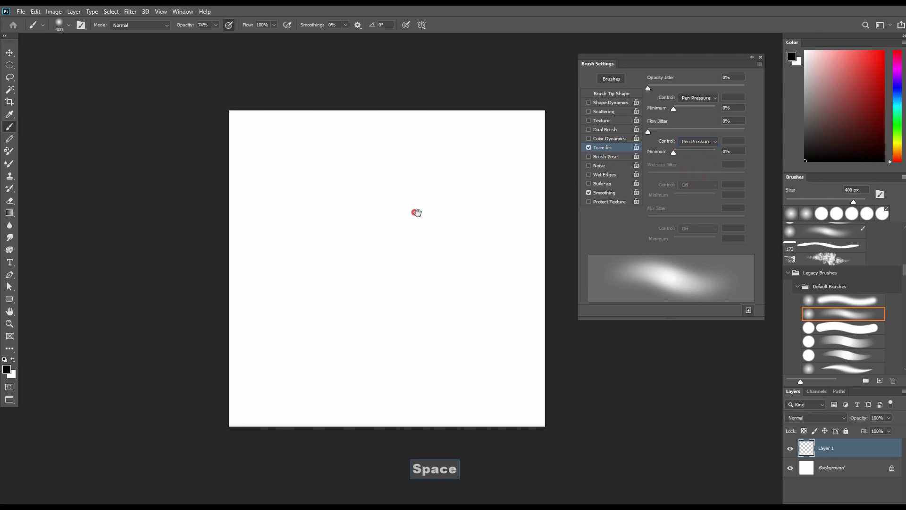
left_click_drag(414, 210, 411, 216)
mouse_move(373, 174)
left_mouse_down()
mouse_move(419, 201)
mouse_move(420, 293)
left_mouse_up()
mouse_move(420, 223)
left_mouse_down()
mouse_move(423, 289)
mouse_move(437, 301)
left_mouse_up()
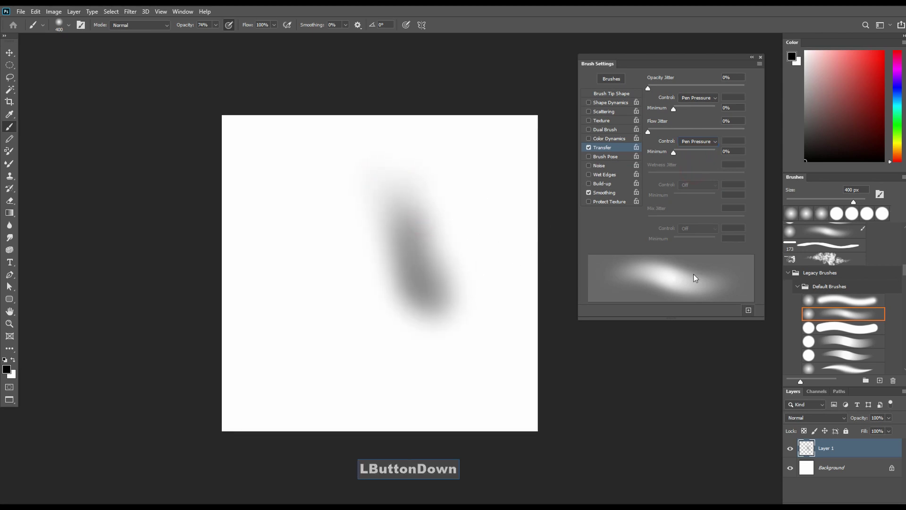
Step: Save the brush as preset Soft Round 400 508, and delete the Soft Round 400 507 preset whose flow control is Off
left_click(749, 311)
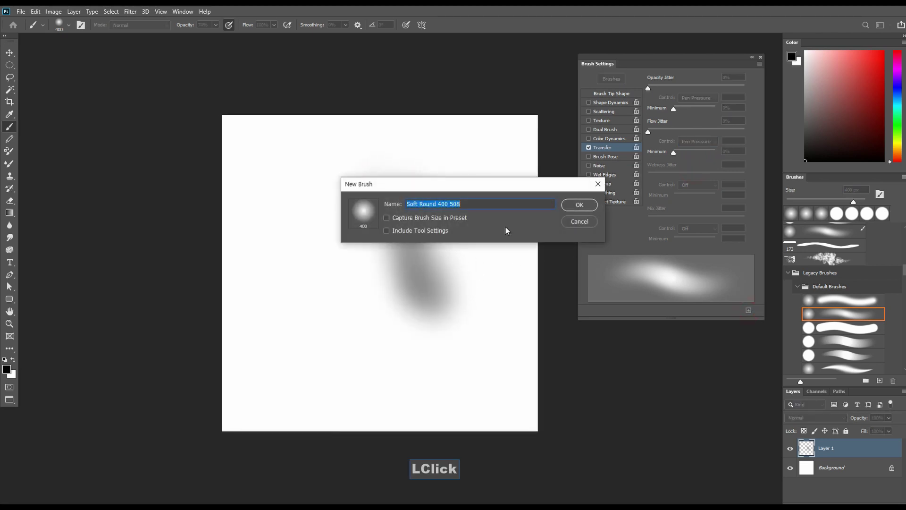
left_click(580, 205)
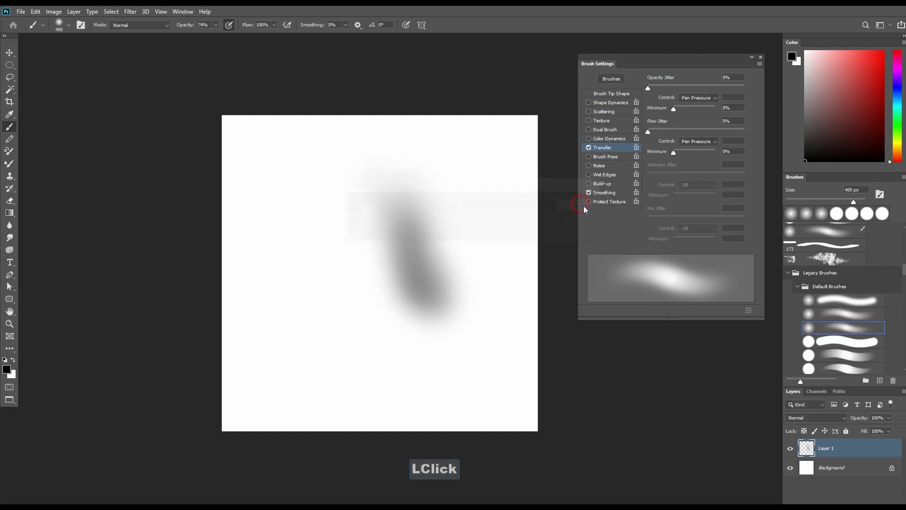
left_click(856, 315)
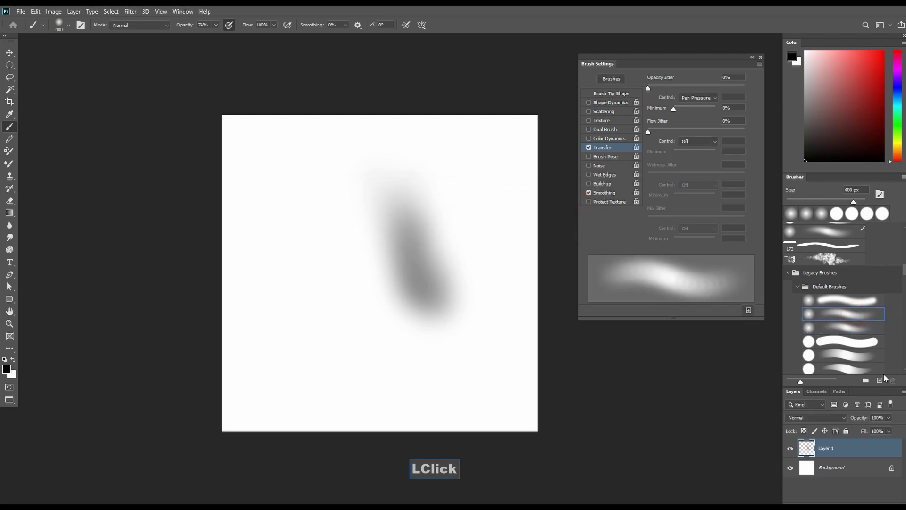
left_click(869, 327)
left_click(869, 314)
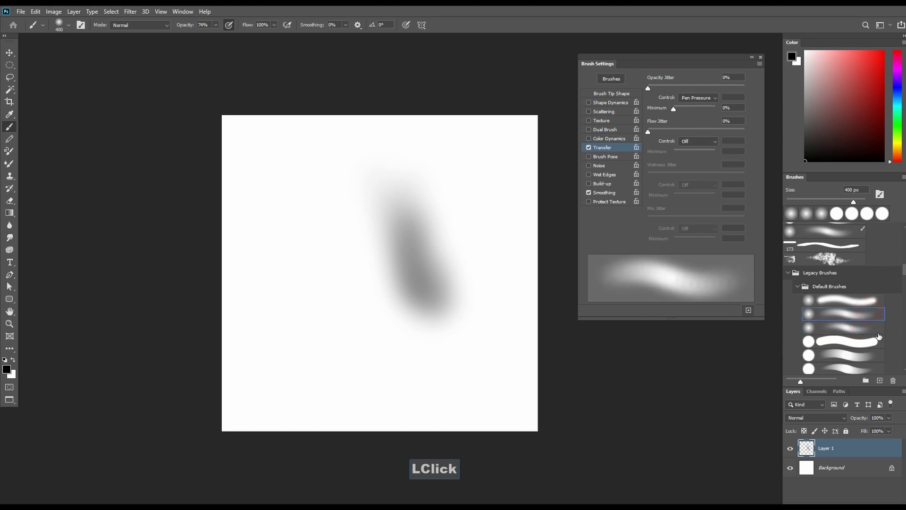
left_click(893, 381)
left_click(412, 200)
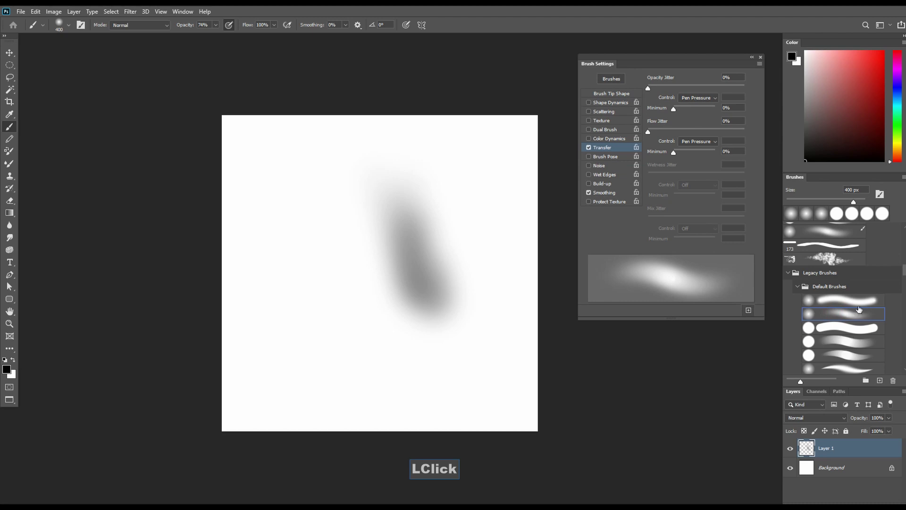
Step: Select all of Layer 1 and clear the two overlapping soft test strokes
mouse_move(373, 261)
left_mouse_down()
mouse_move(411, 269)
mouse_move(397, 257)
mouse_move(377, 260)
left_mouse_up()
key("ctrl+a")
key("Delete")
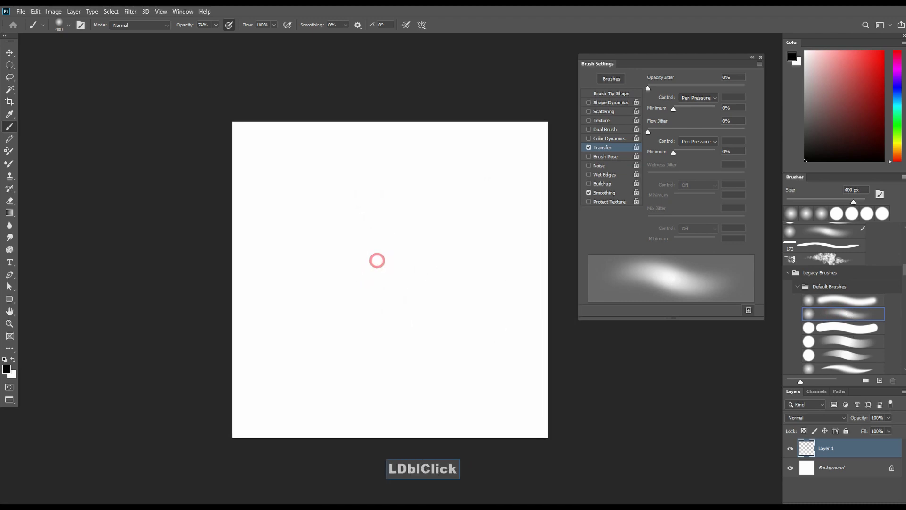
Step: Enable Shape Dynamics for the saved soft brush and set the size jitter control to Pen Pressure
left_click(604, 104)
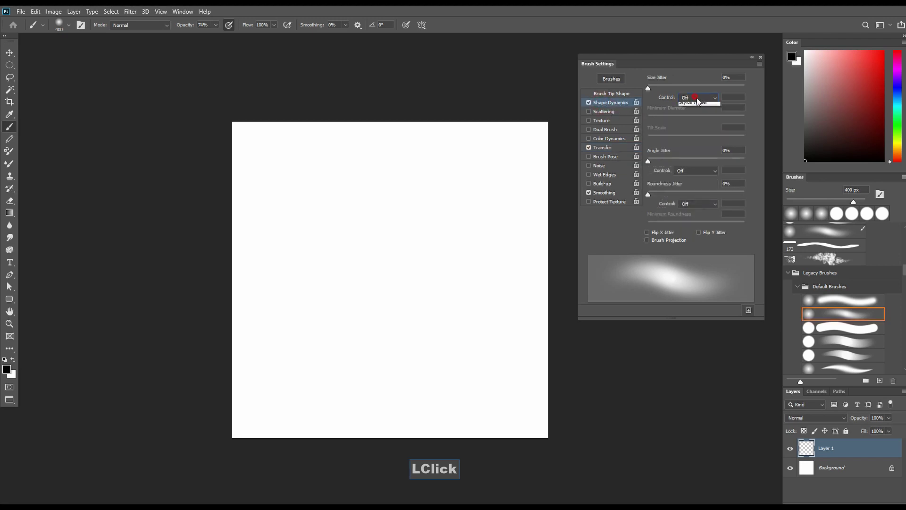
left_click(697, 127)
mouse_move(397, 258)
left_mouse_down()
mouse_move(410, 251)
mouse_move(397, 260)
left_mouse_up()
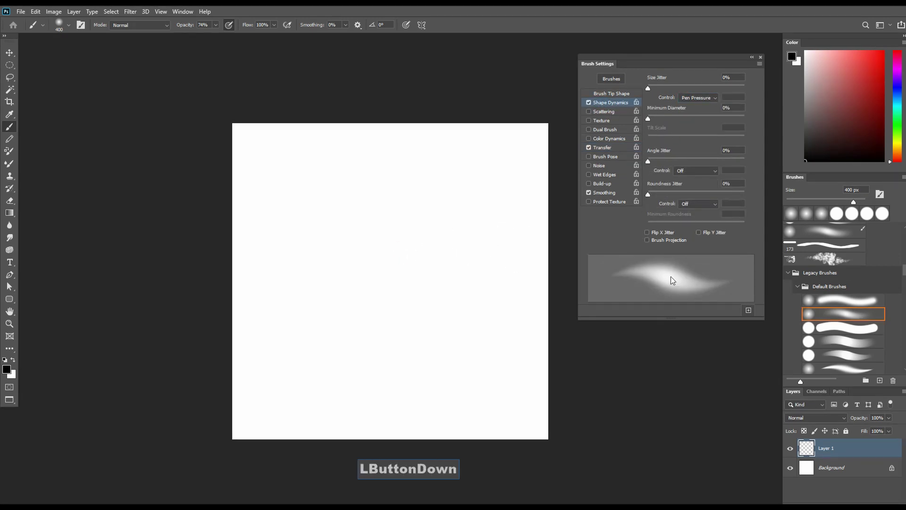
key("space")
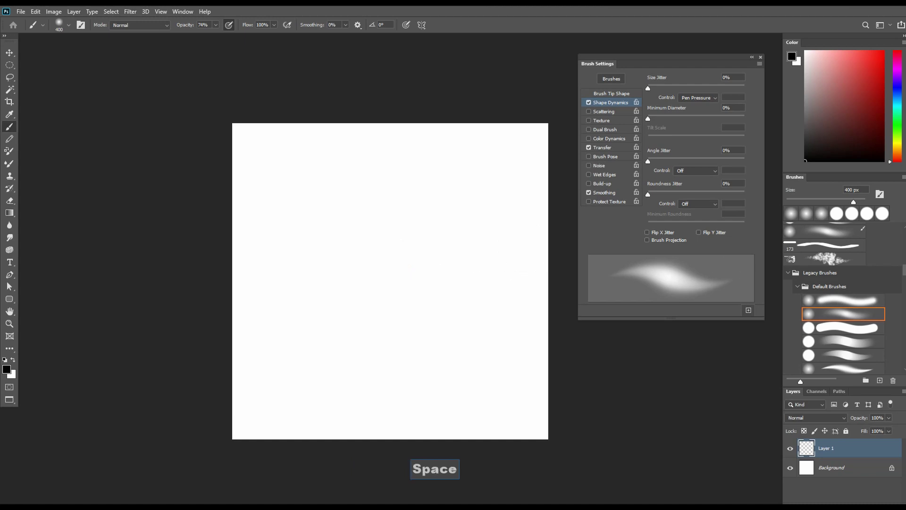
Step: Shrink the soft brush below 150 px and paint a thin test stroke down the middle of Layer 1
key("bracketleft")
key("bracketleft")
key("bracketleft")
key("bracketleft")
key("bracketleft")
key("bracketleft")
key("bracketleft")
key("bracketleft")
key("bracketleft")
key("bracketleft")
key("bracketleft")
key("bracketleft")
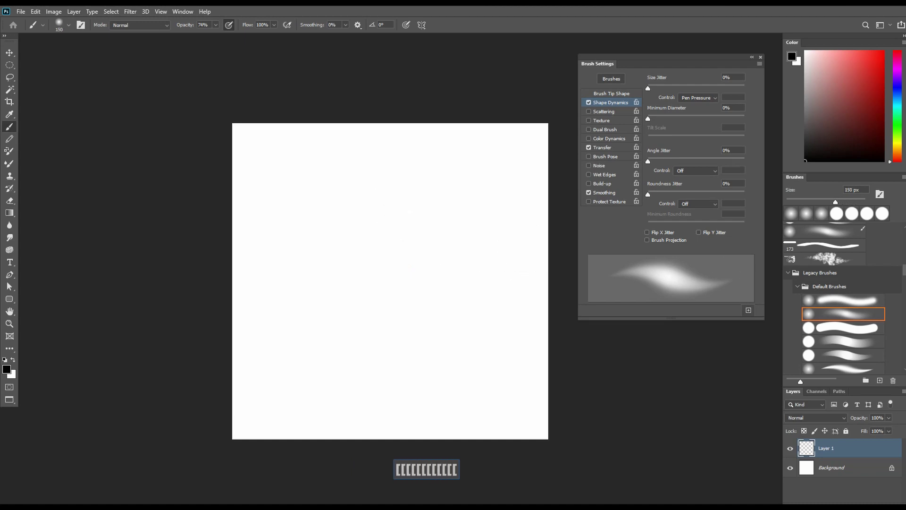
key("bracketleft")
key("bracketleft")
key("bracketleft")
key("bracketleft")
left_click(392, 217)
key("bracketleft")
mouse_move(392, 216)
left_mouse_down()
mouse_move(403, 261)
mouse_move(395, 201)
mouse_move(413, 288)
left_mouse_up()
Step: Paint longer soft strokes over the first one at progressively larger sizes, and enlarge the brush to 600 px
key("bracketright")
key("bracketright")
key("bracketright")
key("bracketright")
key("bracketright")
key("bracketright")
key("bracketright")
key("bracketright")
left_click_drag(394, 188, 428, 316)
key("bracketright")
key("bracketright")
key("bracketright")
key("bracketright")
key("bracketleft")
mouse_move(397, 180)
left_mouse_down()
mouse_move(423, 296)
mouse_move(398, 167)
mouse_move(430, 307)
mouse_move(398, 169)
mouse_move(440, 319)
left_mouse_up()
key("bracketright")
key("bracketright")
key("bracketright")
key("bracketright")
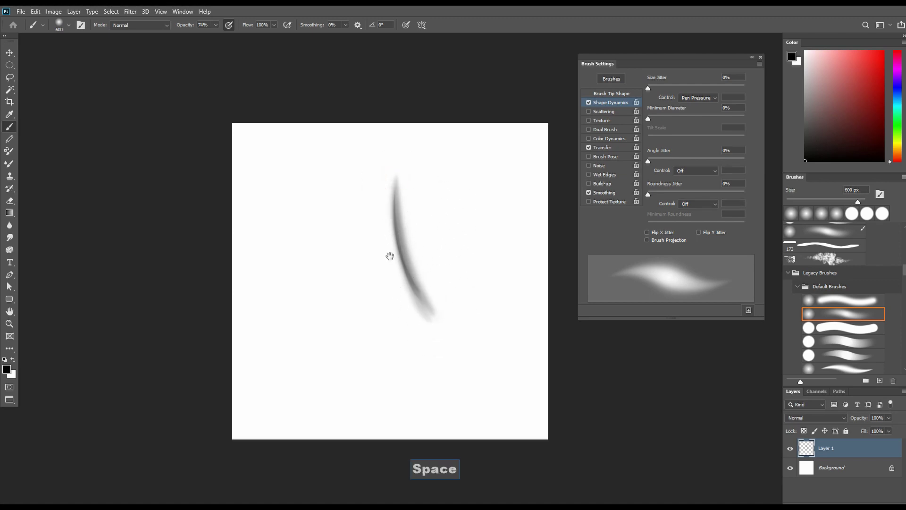
Step: Set the Shape Dynamics Minimum Diameter of the soft brush to 29%
left_click_drag(390, 257, 394, 256)
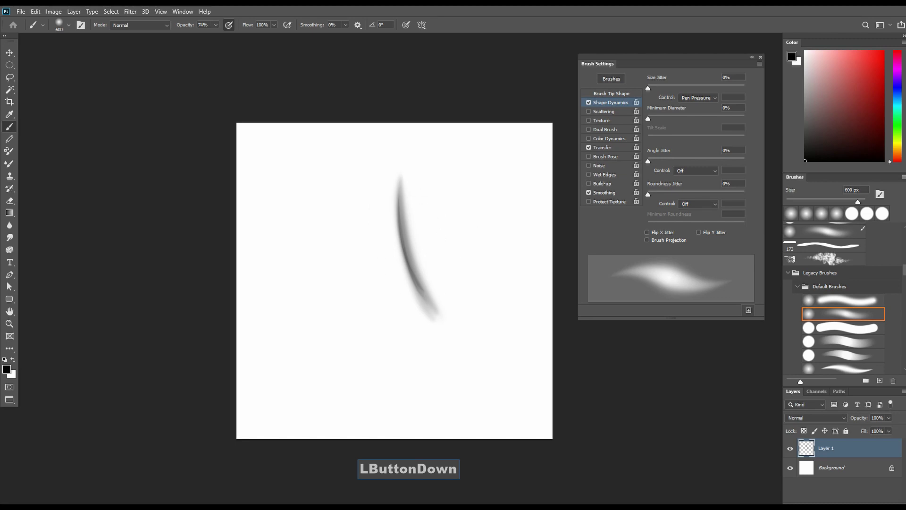
left_click_drag(412, 263, 422, 267)
left_click_drag(649, 120, 659, 118)
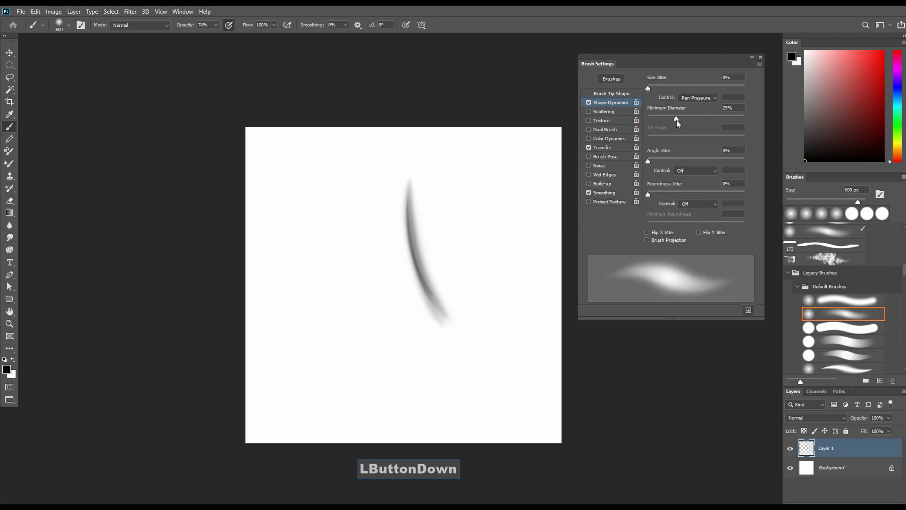
left_click_drag(677, 120, 676, 120)
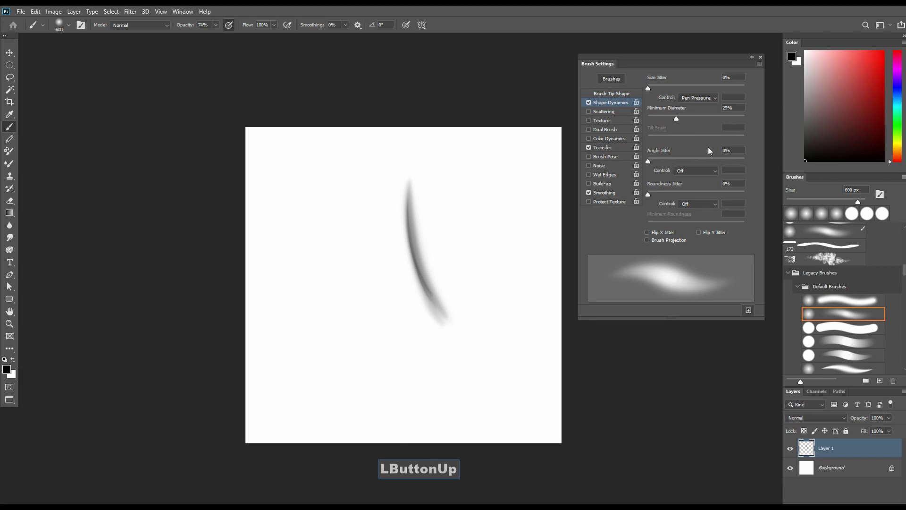
Step: Shrink the brush to about 35 px and paint a thin curved test stroke beside the existing one
key("bracketleft")
key("bracketleft")
key("bracketleft")
key("bracketleft")
key("bracketleft")
key("bracketleft")
key("bracketleft")
key("bracketleft")
key("bracketleft")
key("bracketleft")
key("bracketleft")
key("bracketleft")
key("bracketleft")
key("bracketleft")
key("bracketleft")
key("bracketleft")
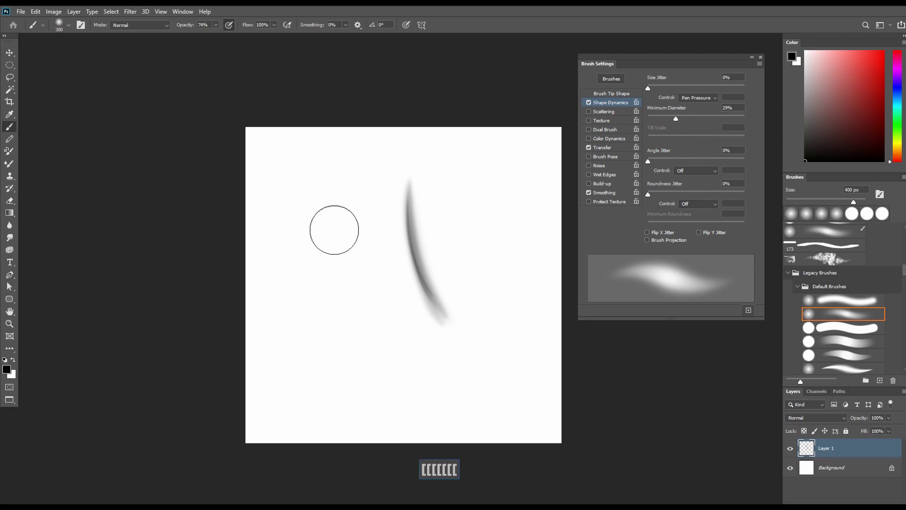
key("bracketleft")
key("bracketleft")
key("bracketleft")
key("bracketleft")
key("bracketleft")
key("bracketleft")
key("bracketleft")
key("bracketleft")
key("bracketleft")
key("bracketleft")
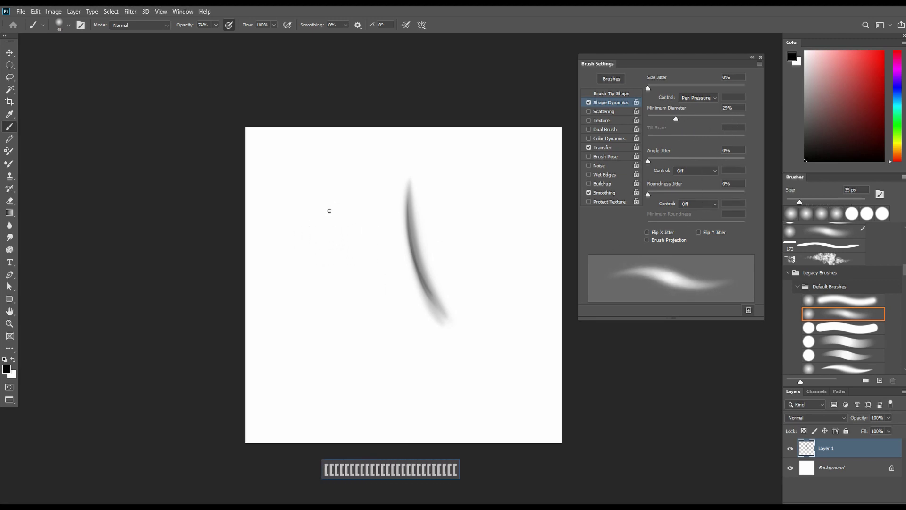
left_click_drag(329, 217, 344, 319)
Step: Paint over the thin curved stroke repeatedly with a progressively larger soft brush, and enlarge the brush to 600 px
key("bracketright")
key("bracketright")
key("bracketright")
key("bracketright")
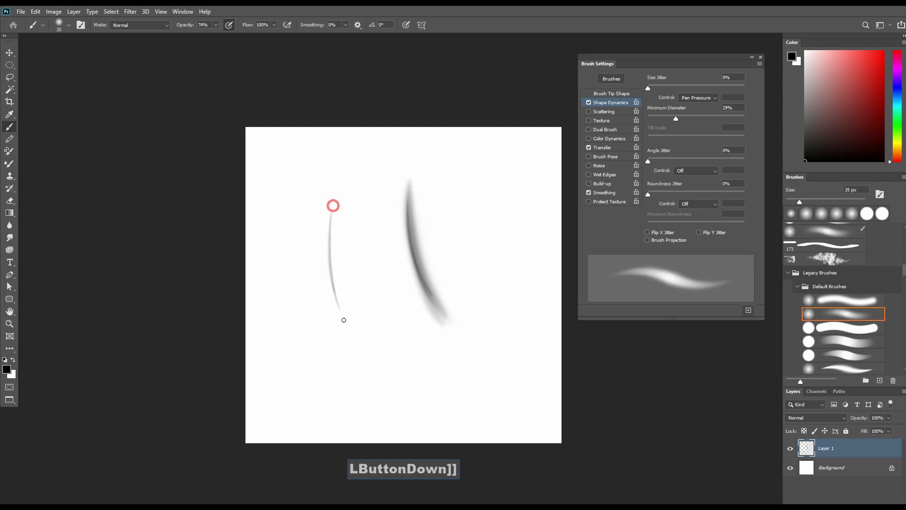
key("bracketright")
left_click_drag(335, 199, 344, 325)
key("bracketright")
key("bracketright")
key("bracketright")
left_click_drag(335, 199, 345, 326)
key("bracketright")
key("bracketright")
key("bracketright")
left_click_drag(334, 199, 346, 333)
key("bracketright")
key("bracketright")
key("bracketright")
key("bracketright")
key("bracketright")
left_click_drag(340, 190, 348, 337)
key("bracketright")
key("bracketright")
key("bracketright")
key("bracketright")
Step: Save the size-sensitive soft brush as preset Soft Round 600 508 without capturing brush size or tool settings
left_click_drag(352, 259, 360, 261)
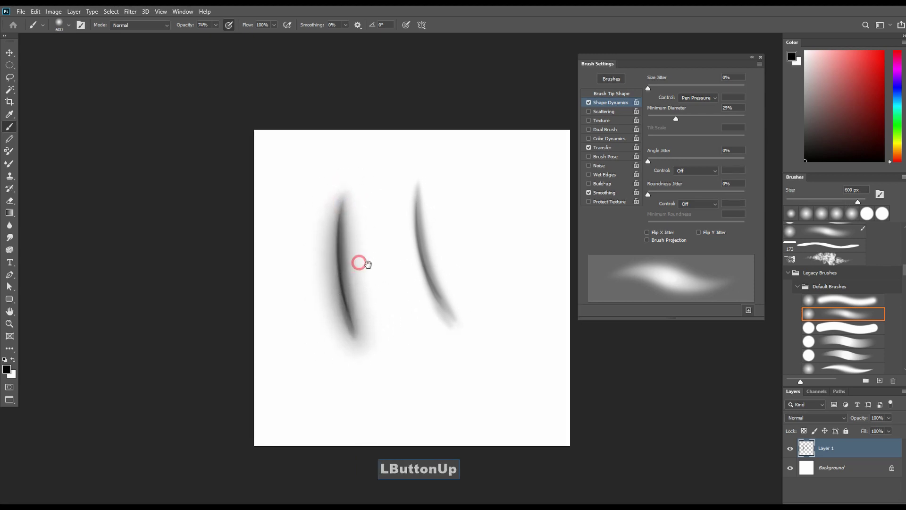
left_click_drag(677, 117, 678, 117)
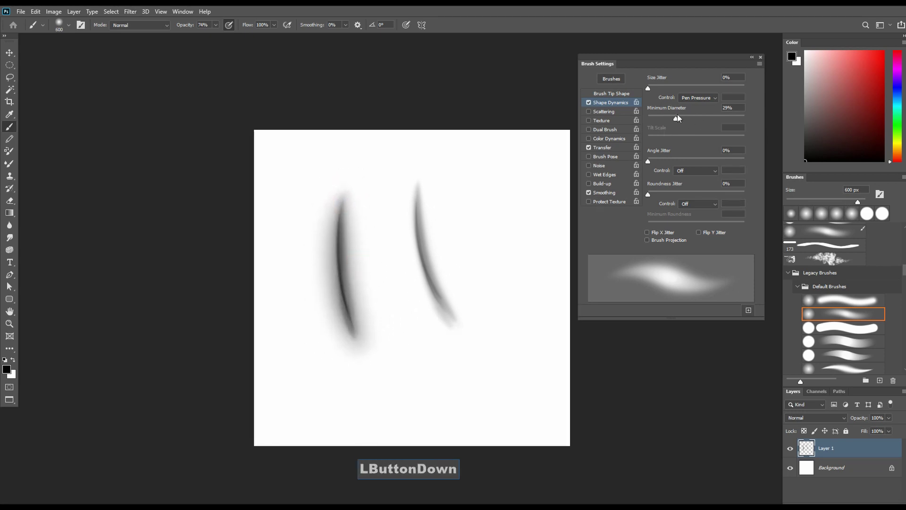
left_click(747, 309)
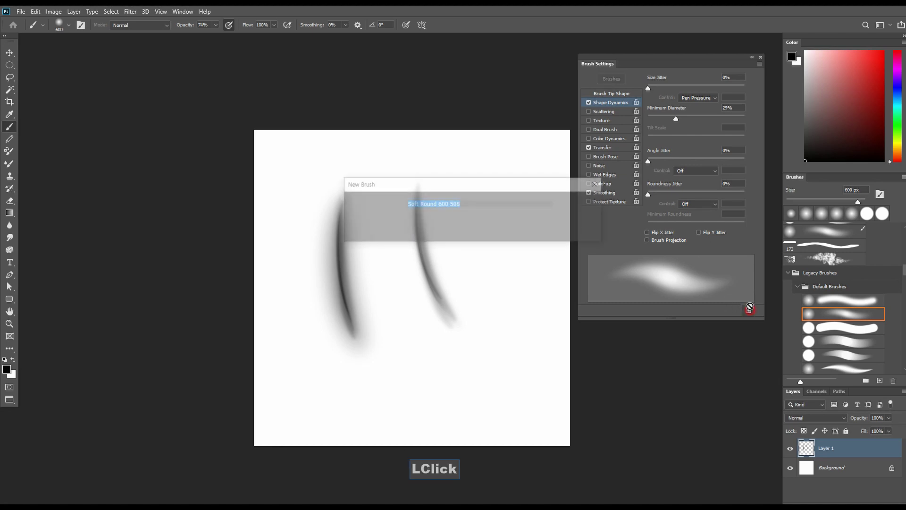
left_click(580, 205)
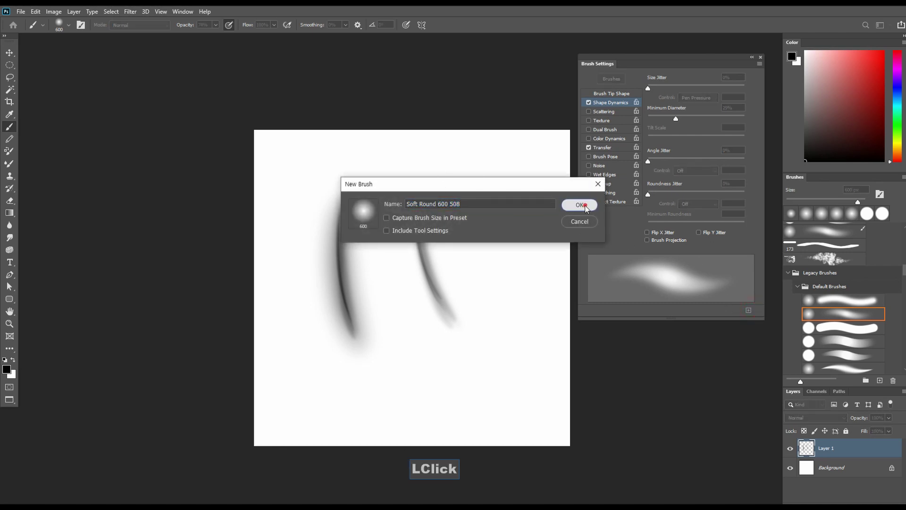
Step: Clear both soft test strokes from Layer 1
left_click_drag(384, 236, 425, 220)
key("Delete")
left_click_drag(407, 254, 411, 252)
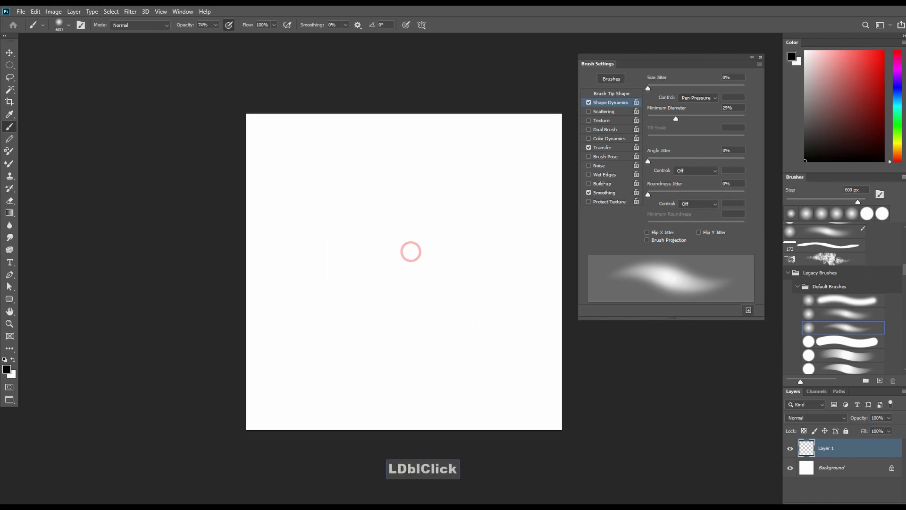
Step: Move the Transfer-only soft round preset out of Default Brushes to just above the custom presets that precede Legacy Brushes
left_click(858, 315)
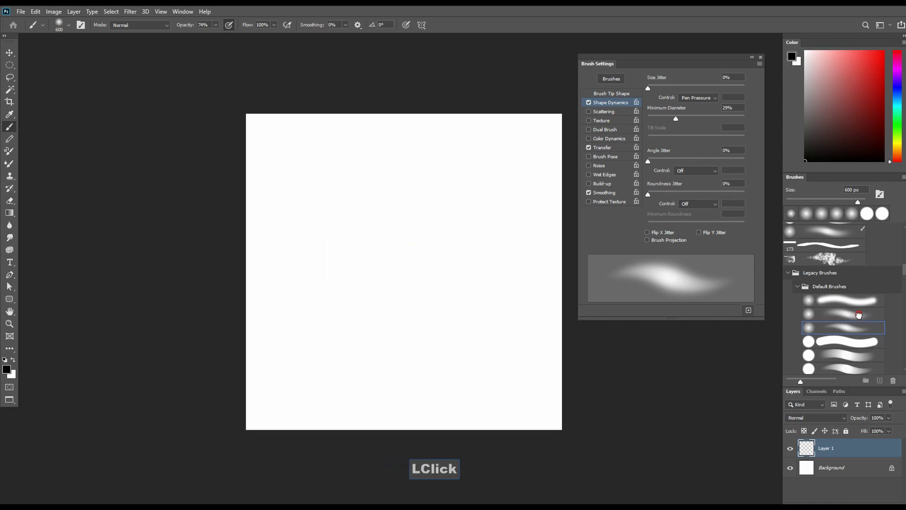
left_click(858, 327)
left_click(861, 358)
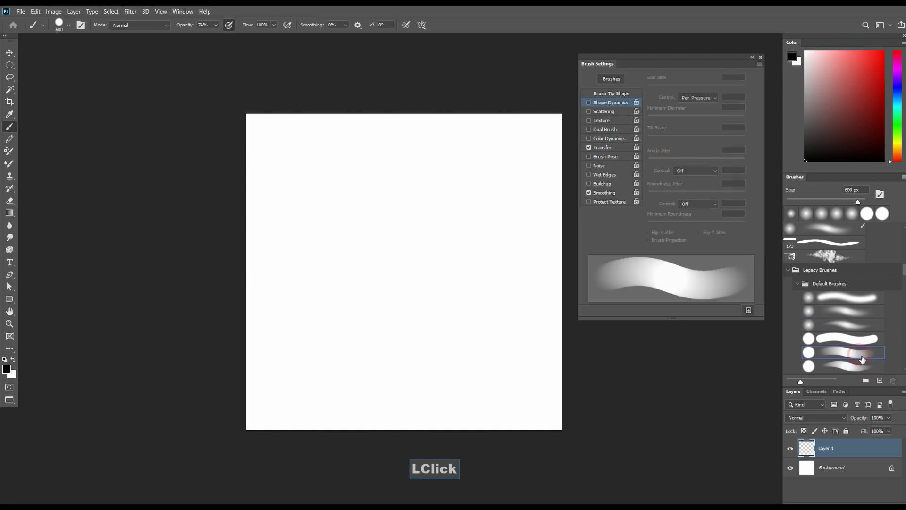
double_click(846, 310)
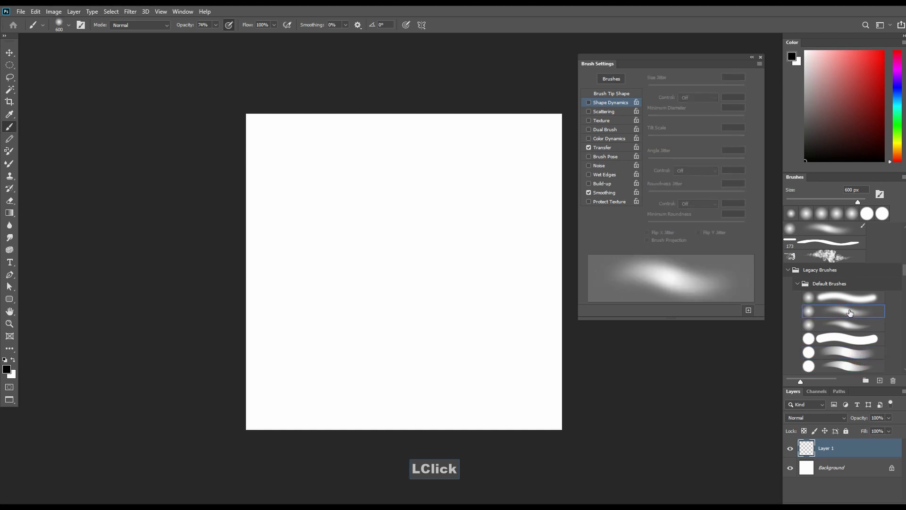
key("Escape")
mouse_move(842, 312)
left_mouse_down()
mouse_move(845, 214)
mouse_move(843, 280)
mouse_move(820, 260)
left_mouse_up()
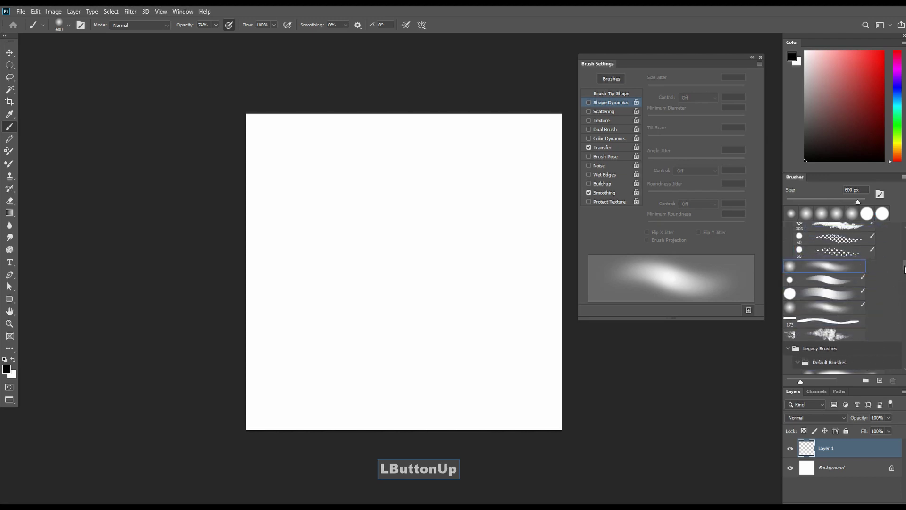
Step: Move the soft round preset with Shape Dynamics out of Default Brushes to directly below the Transfer-only soft preset
left_click_drag(905, 269, 904, 277)
left_click(855, 299)
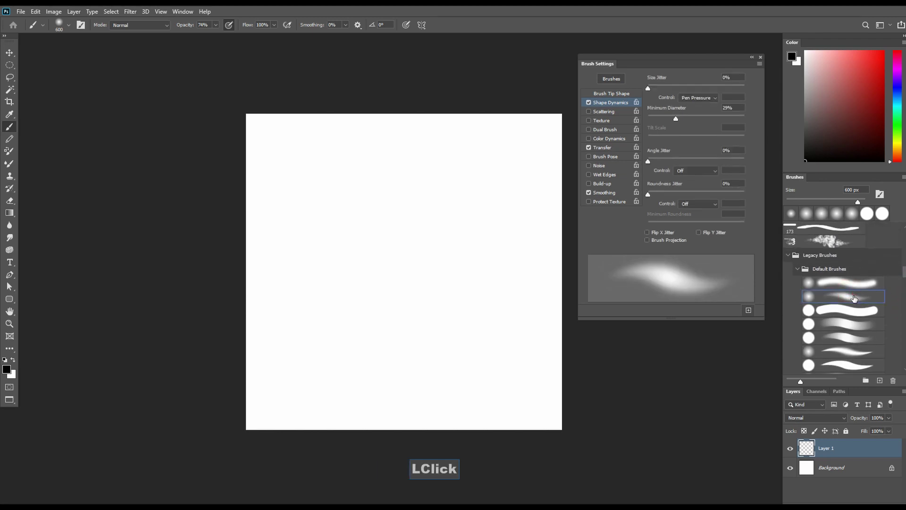
mouse_move(847, 295)
left_mouse_down()
mouse_move(846, 215)
mouse_move(834, 270)
left_mouse_up()
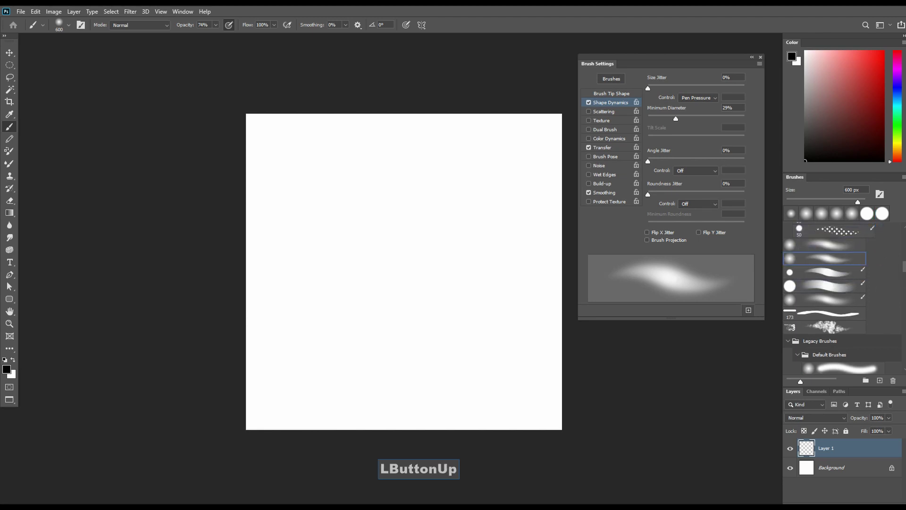
Step: Compare the brush settings of the soft and hard presets grouped above the Legacy Brushes folder
left_click_drag(905, 268, 905, 270)
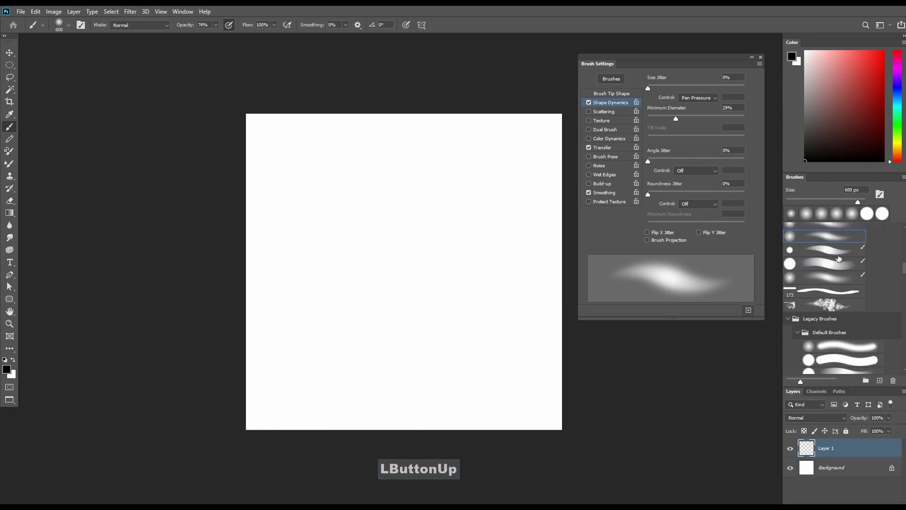
left_click(832, 249)
left_click(832, 264)
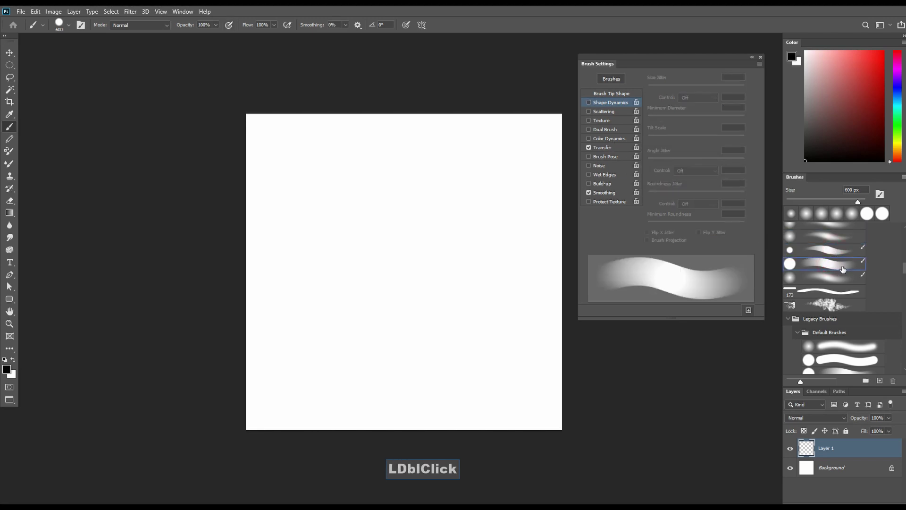
left_click(831, 248)
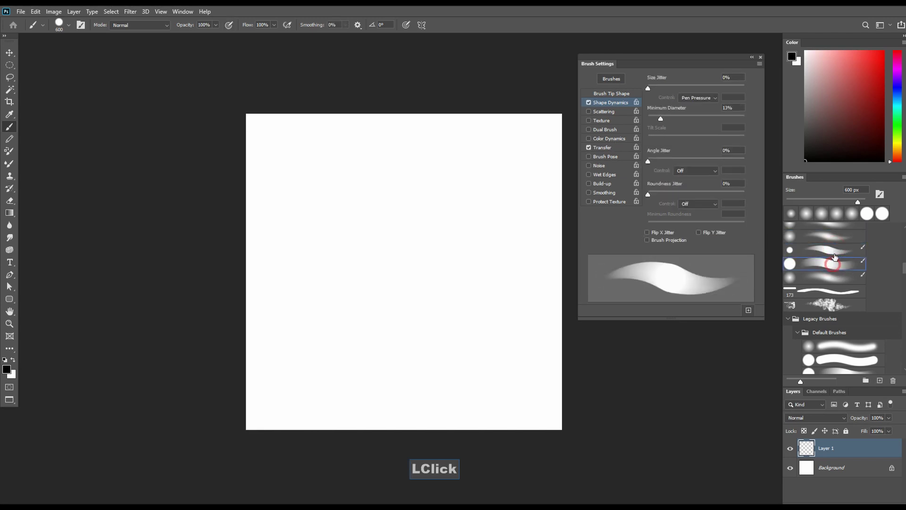
left_click(833, 263)
left_click(832, 250)
left_click(833, 265)
left_click(832, 278)
left_click(840, 290)
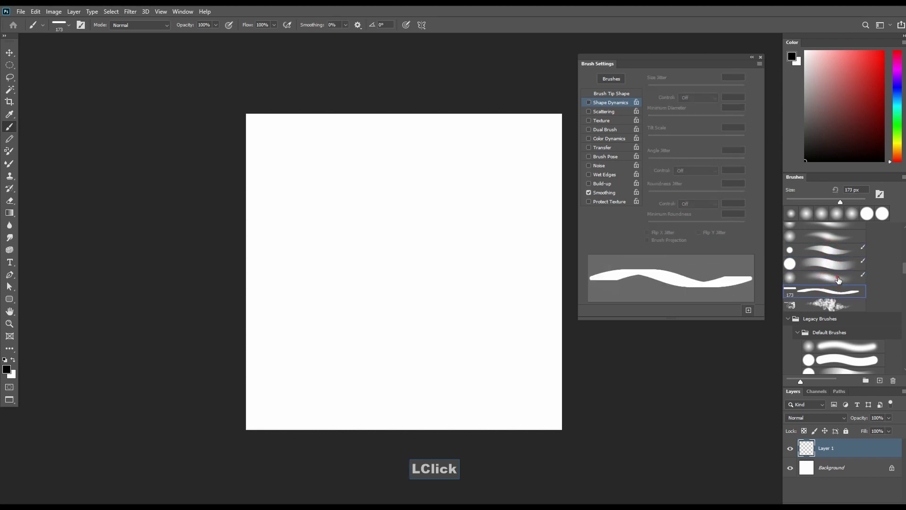
left_click(839, 278)
left_click(839, 265)
left_click(841, 250)
left_click(844, 238)
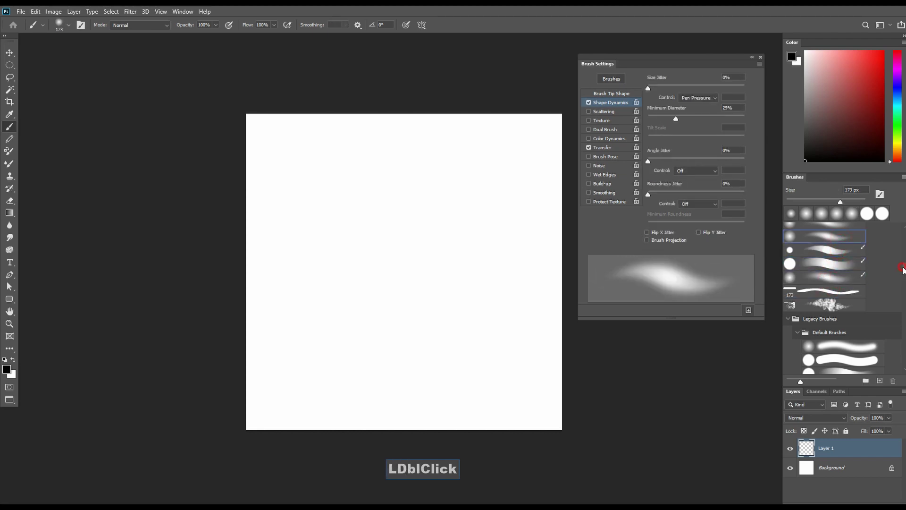
left_click_drag(903, 268, 904, 265)
left_click(835, 260)
left_click(834, 273)
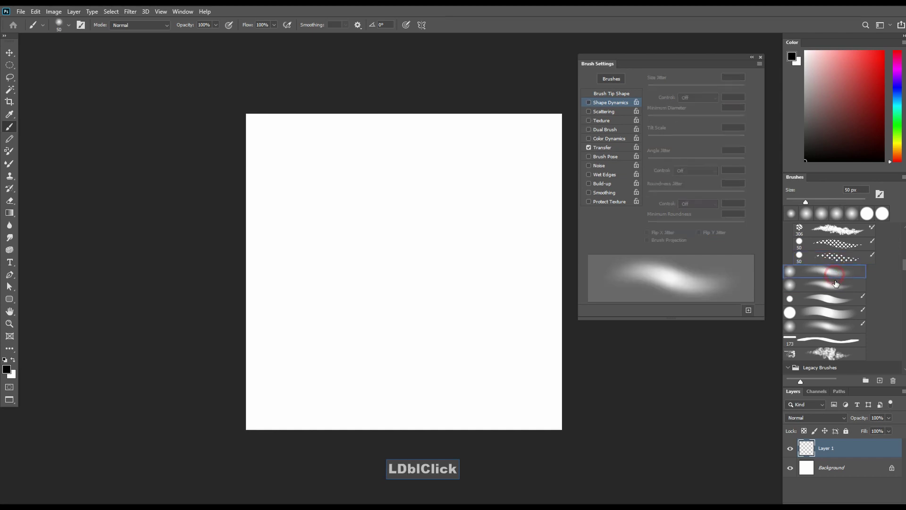
left_click(836, 284)
double_click(831, 299)
Step: Select the hard round preset without Shape Dynamics, lower its opacity to 74% and enable pen pressure for opacity
left_click(831, 313)
key("space")
mouse_move(339, 244)
left_mouse_down()
mouse_move(332, 256)
mouse_move(349, 255)
left_mouse_up()
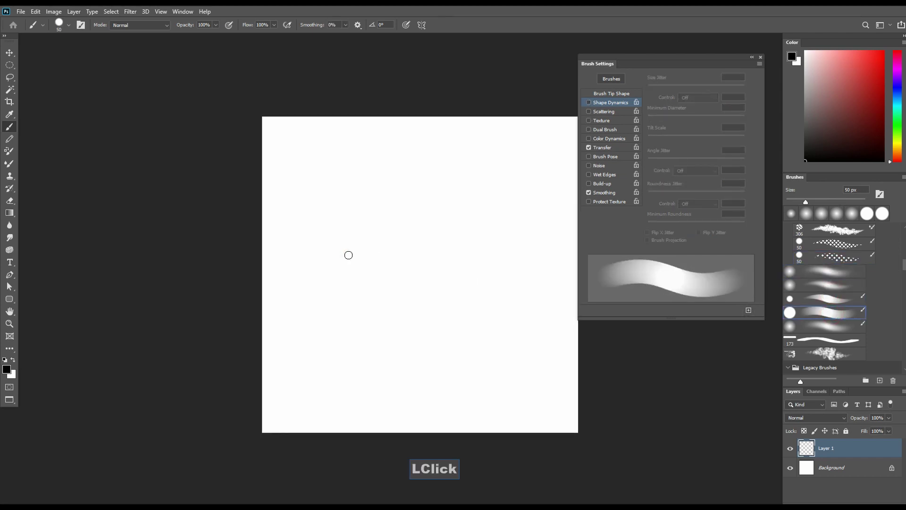
key("space")
left_click_drag(380, 251, 353, 251)
left_click(216, 28)
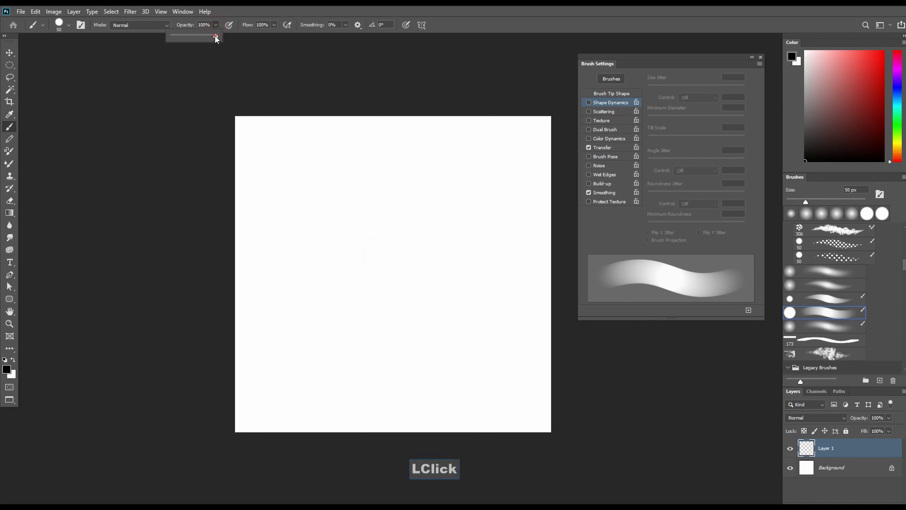
left_click_drag(208, 37, 207, 37)
left_click(230, 29)
Step: Enlarge the hard brush to 250 px and paint a muted red block and an adjoining blue block on Layer 1
key("space")
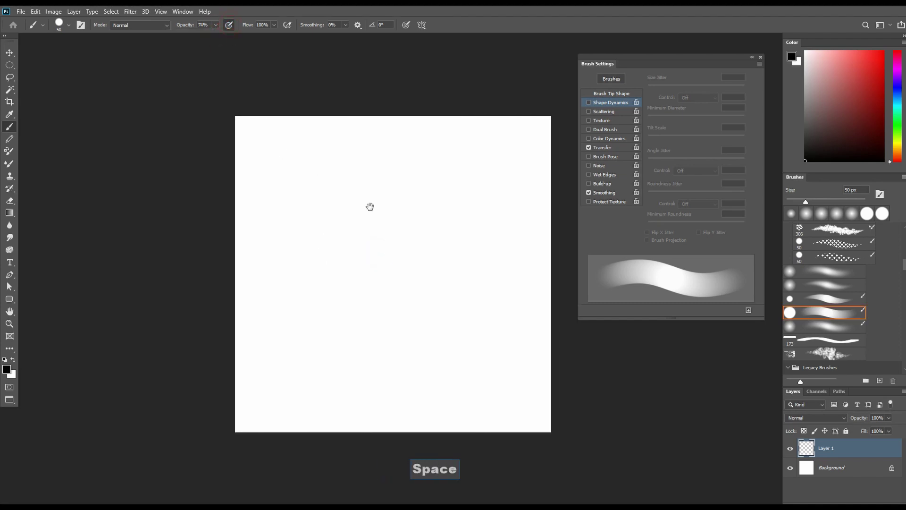
left_click_drag(397, 245, 381, 237)
key("space")
left_click_drag(386, 287, 358, 289)
key("]")
key("]")
key("]")
key("]")
key("]")
key("]")
key("]")
key("]")
key("]")
key("]")
key("]")
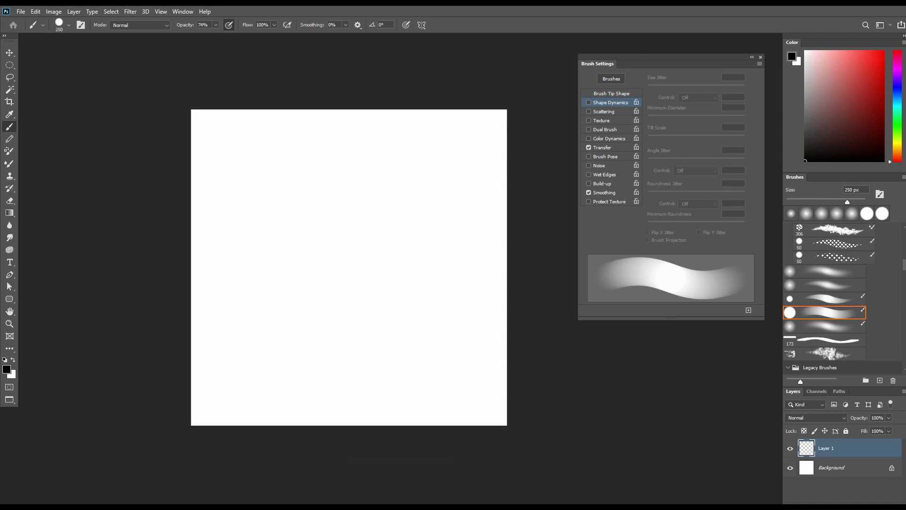
left_click_drag(297, 214, 307, 219)
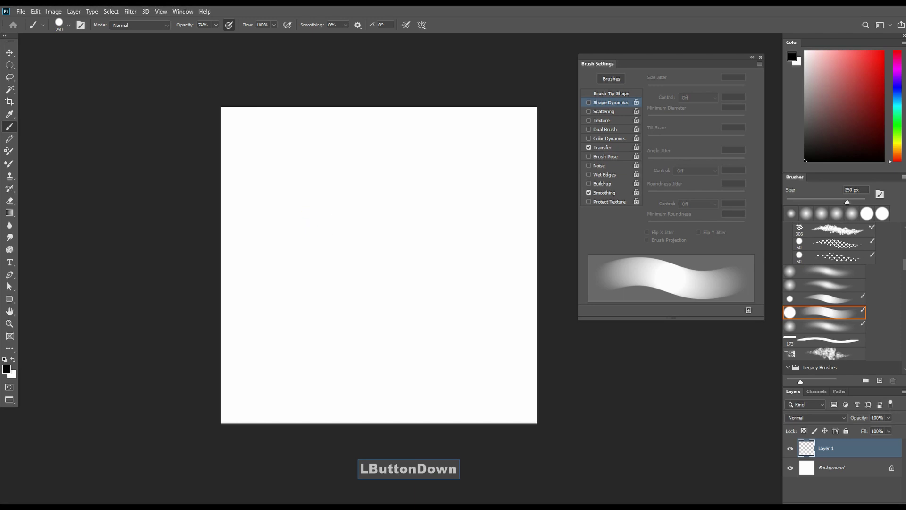
left_click_drag(857, 87, 861, 86)
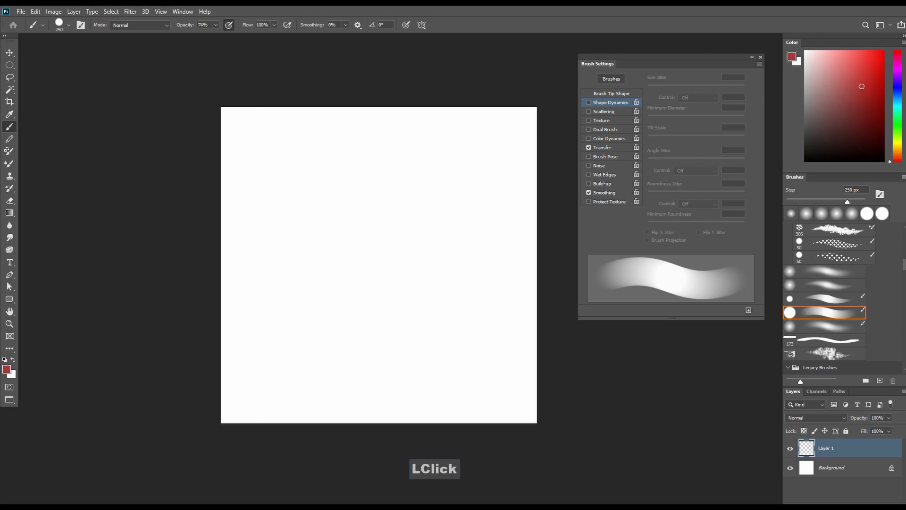
mouse_move(294, 208)
left_mouse_down()
mouse_move(293, 288)
mouse_move(318, 242)
mouse_move(340, 236)
mouse_move(353, 272)
mouse_move(340, 236)
mouse_move(294, 296)
mouse_move(286, 212)
mouse_move(296, 297)
mouse_move(334, 223)
mouse_move(358, 291)
left_mouse_up()
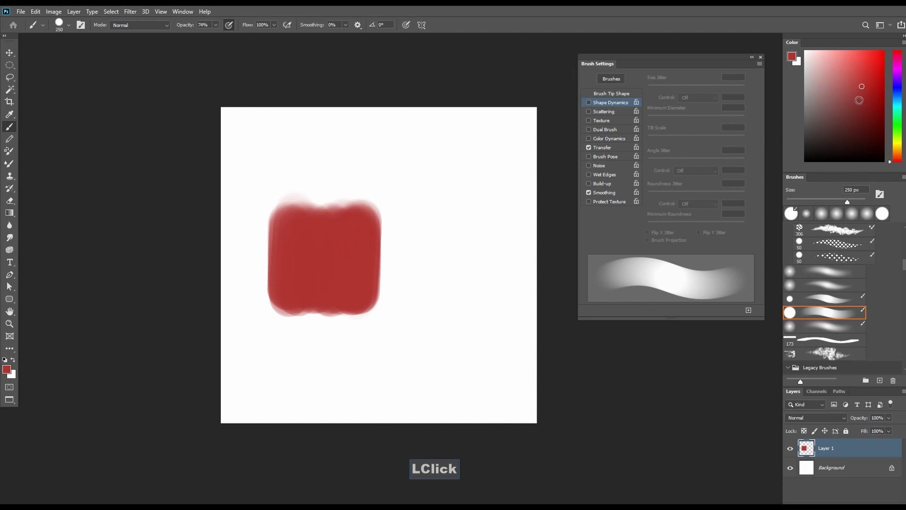
left_click(896, 100)
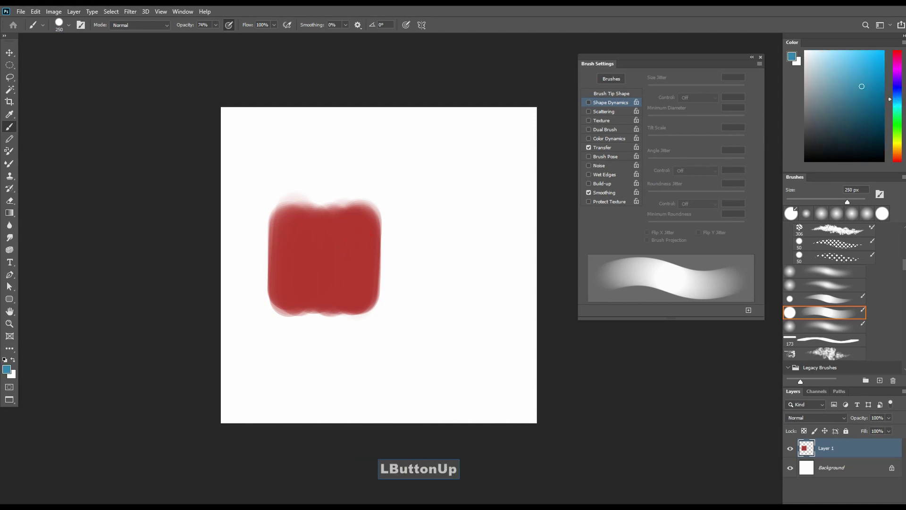
mouse_move(395, 220)
left_mouse_down()
mouse_move(405, 223)
mouse_move(398, 283)
mouse_move(411, 222)
mouse_move(427, 298)
mouse_move(443, 225)
mouse_move(461, 227)
mouse_move(467, 243)
mouse_move(469, 279)
mouse_move(445, 296)
mouse_move(422, 220)
mouse_move(429, 216)
mouse_move(455, 283)
mouse_move(470, 227)
mouse_move(470, 322)
left_mouse_up()
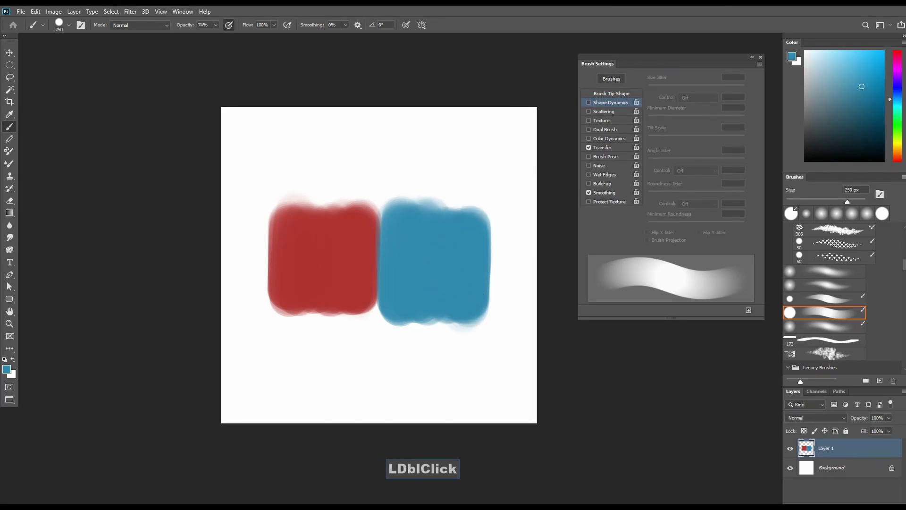
Step: Sample the red from its block and paint over the block again to even out its fill
left_click(348, 247, "alt")
left_click(348, 274)
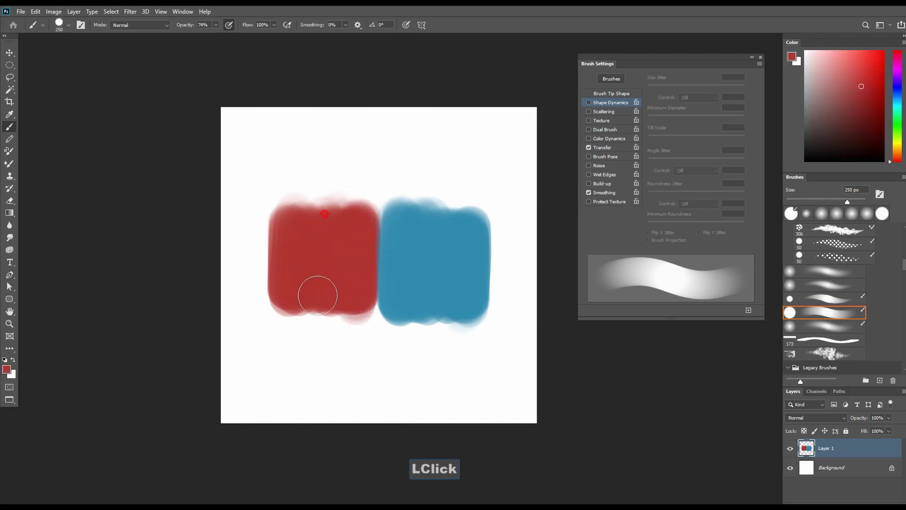
double_click(285, 269)
key("space")
mouse_move(302, 205)
left_mouse_down()
mouse_move(284, 216)
mouse_move(247, 205)
left_mouse_up()
left_click(11, 127)
key("space")
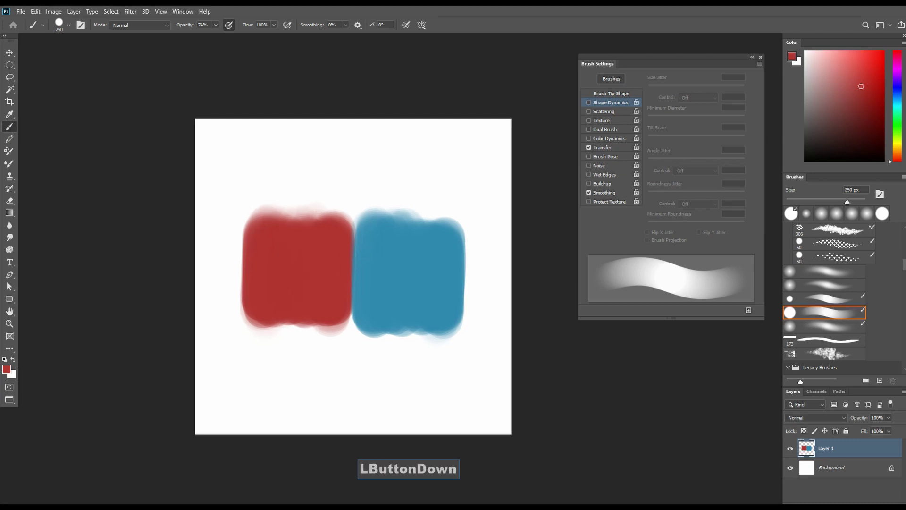
left_click_drag(262, 235, 263, 287)
left_click(263, 223)
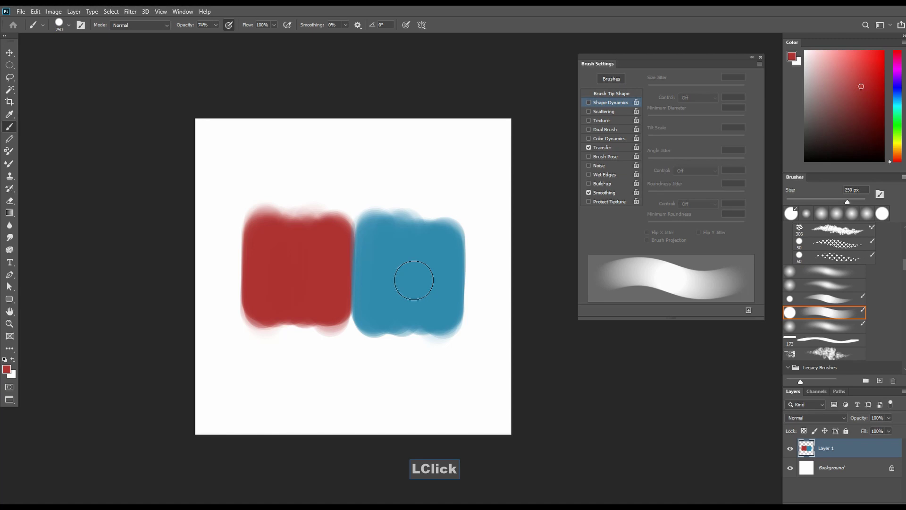
key("space")
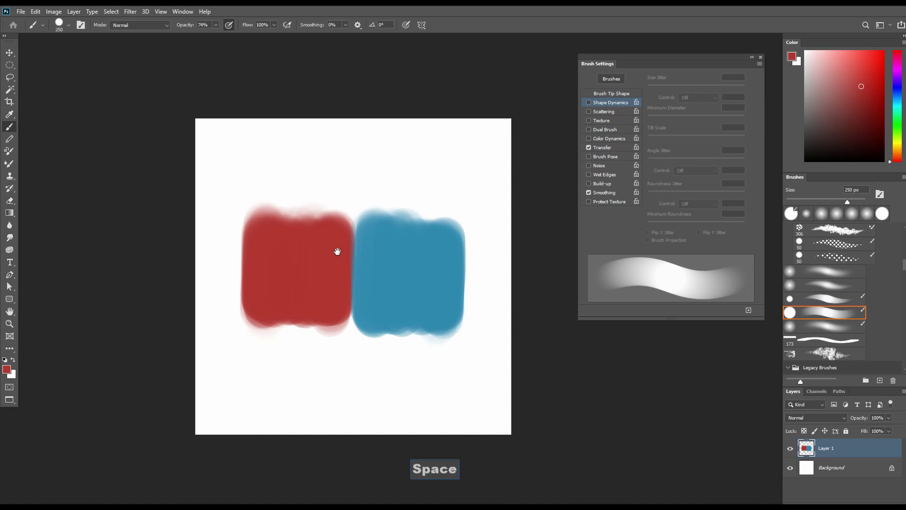
left_click_drag(337, 252, 334, 251)
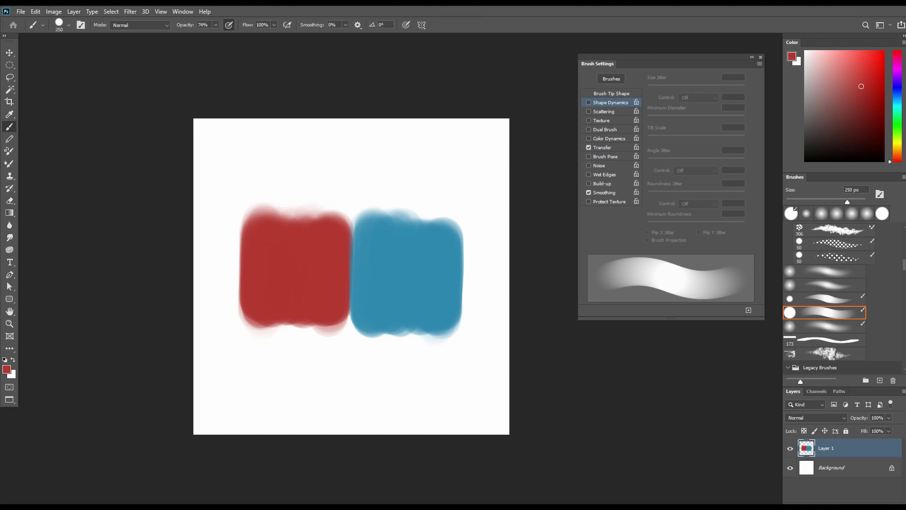
key("space")
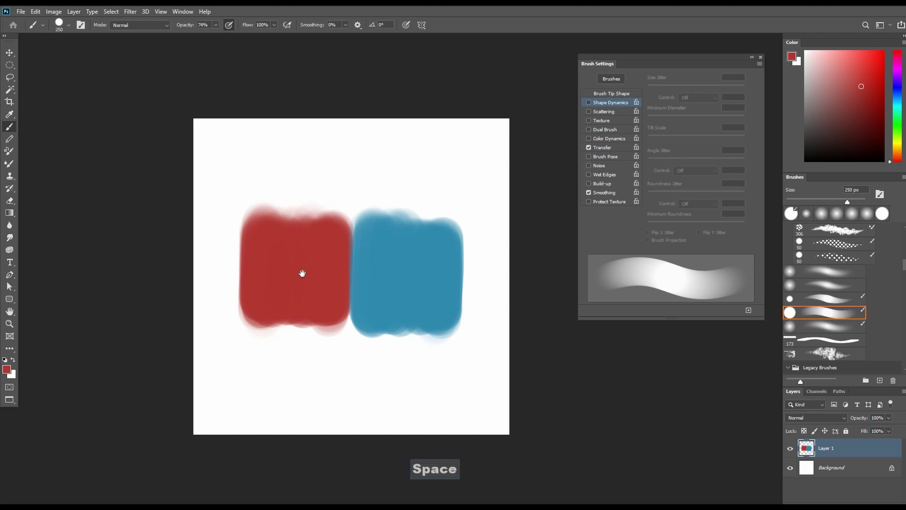
left_click_drag(303, 272, 325, 276)
key("alt")
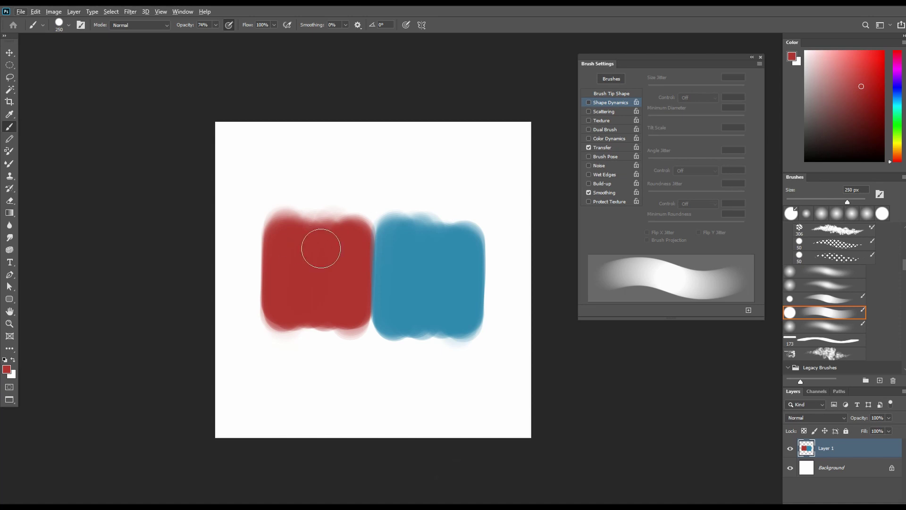
key("space")
key("space")
left_click_drag(299, 269, 279, 270)
key("alt")
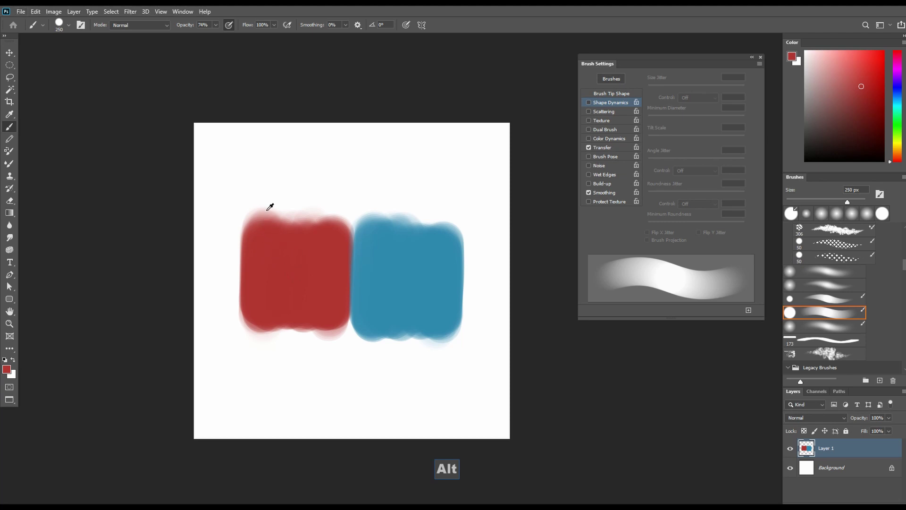
left_click_drag(280, 199, 308, 268)
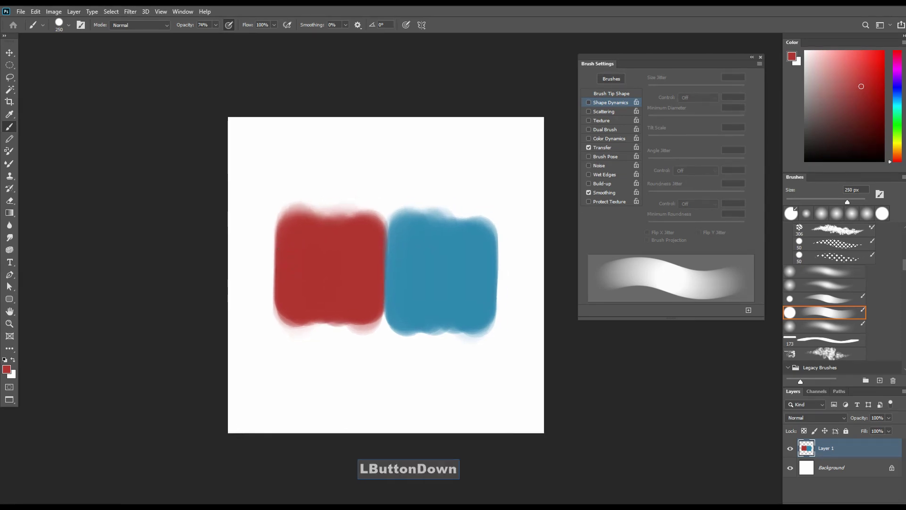
left_click_drag(310, 168, 427, 166)
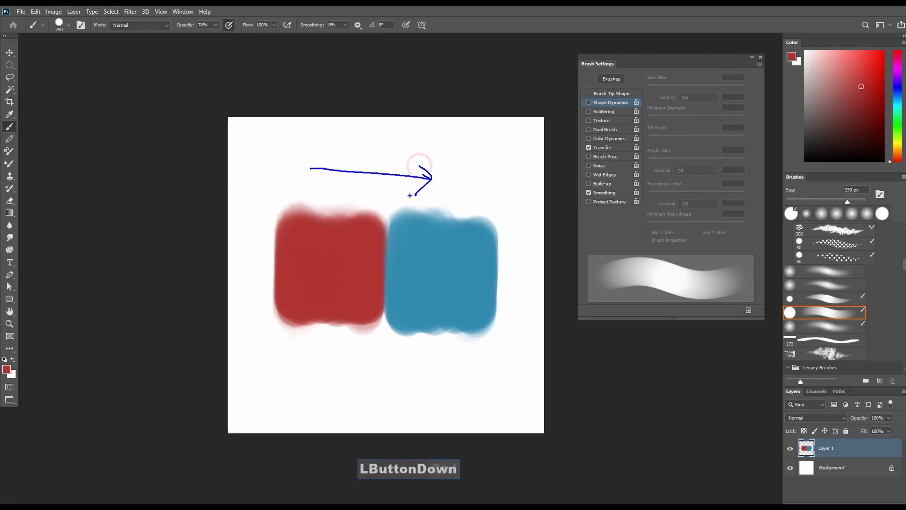
key("Escape")
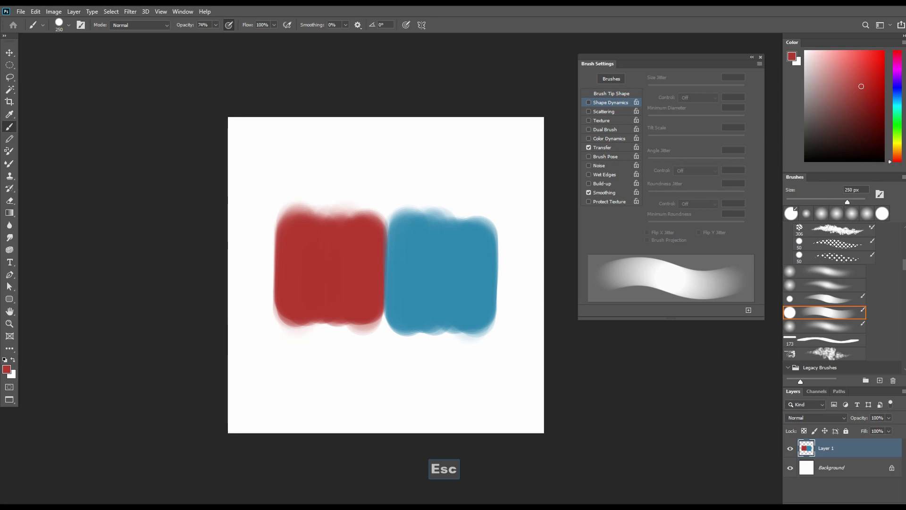
Step: Brush light vertical red strokes from the middle of the red block across the seam into the blue block
left_click_drag(330, 196, 330, 344)
left_click_drag(344, 212, 349, 347)
left_click_drag(358, 203, 361, 354)
left_click_drag(368, 349, 374, 212)
left_click_drag(377, 216, 375, 356)
mouse_move(374, 364)
left_mouse_down()
mouse_move(402, 198)
mouse_move(379, 356)
mouse_move(381, 207)
mouse_move(391, 356)
left_mouse_up()
left_click_drag(391, 363, 400, 208)
mouse_move(399, 208)
left_mouse_down()
mouse_move(390, 362)
mouse_move(398, 272)
mouse_move(409, 361)
left_mouse_up()
left_click_drag(423, 206, 421, 347)
left_click_drag(435, 210, 427, 367)
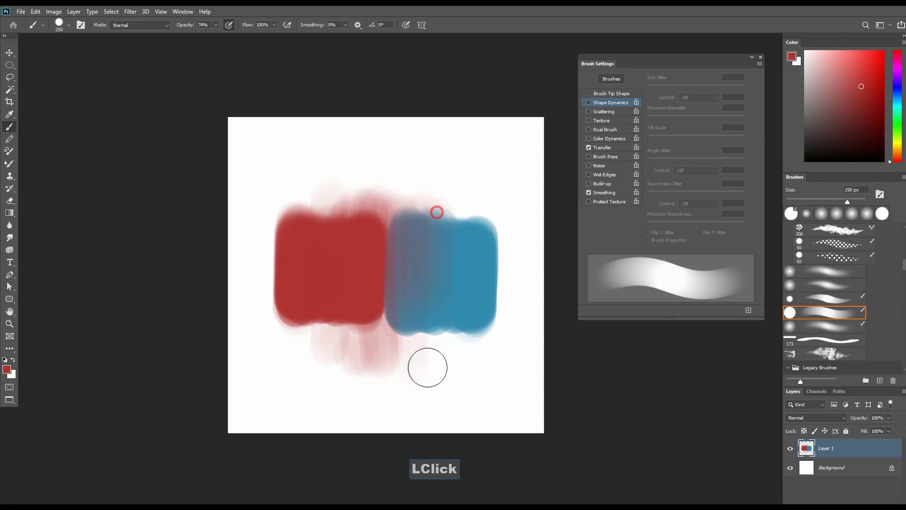
left_click_drag(415, 336, 432, 209)
left_click_drag(432, 209, 429, 380)
Step: Sample the blue from its block and brush light vertical strokes back over the seam into the red block
left_click(474, 281, "alt")
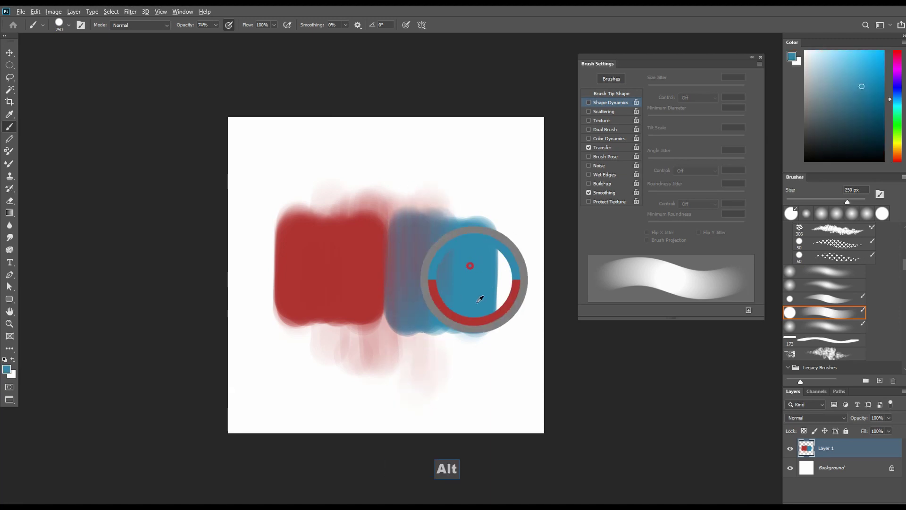
mouse_move(462, 198)
left_mouse_down()
mouse_move(455, 374)
mouse_move(444, 199)
mouse_move(436, 342)
left_mouse_up()
left_click_drag(431, 197, 418, 363)
mouse_move(410, 203)
left_mouse_down()
mouse_move(409, 364)
mouse_move(396, 191)
mouse_move(389, 357)
left_mouse_up()
left_click_drag(390, 191, 374, 357)
left_click_drag(377, 190, 365, 338)
mouse_move(368, 187)
left_mouse_down()
mouse_move(351, 204)
mouse_move(351, 373)
left_mouse_up()
left_click_drag(332, 199, 331, 357)
Step: Sample the red at the outer edge and layer light vertical strokes across the blended zone toward the blue block
key("space")
left_click_drag(347, 303, 344, 312)
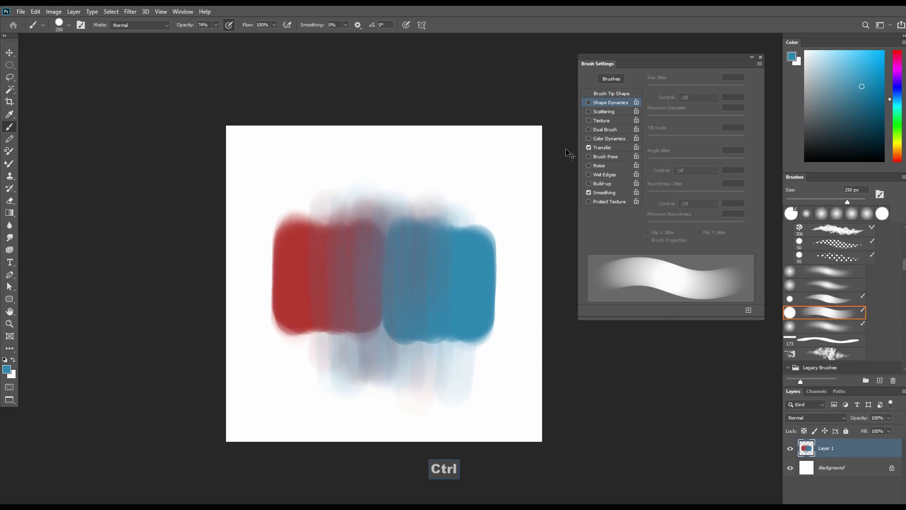
key("ctrl+minus")
key("space")
left_click_drag(430, 289, 408, 287)
key("b")
key("space")
left_click_drag(329, 271, 325, 274)
left_click(302, 275, "alt")
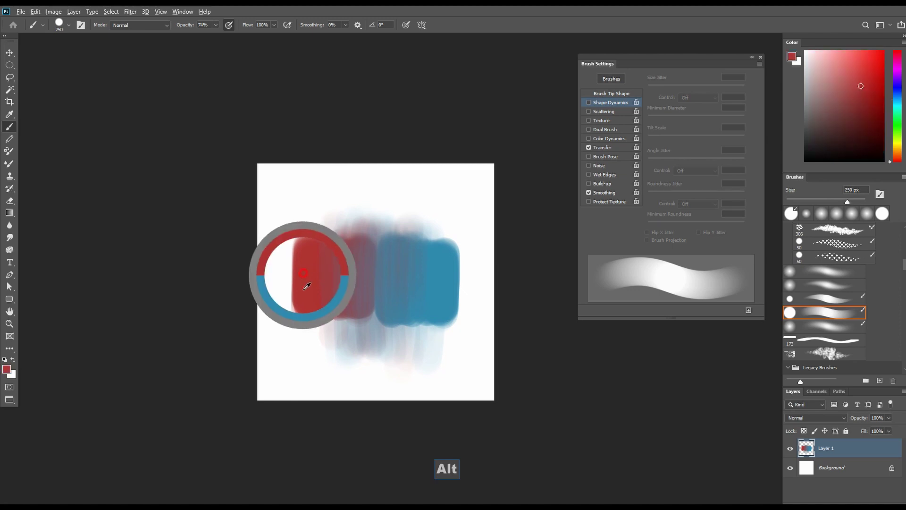
left_click_drag(322, 223, 325, 338)
left_click_drag(338, 221, 348, 355)
left_click_drag(350, 226, 357, 332)
left_click_drag(362, 229, 366, 333)
left_click_drag(375, 221, 375, 326)
mouse_move(383, 219)
left_mouse_down()
mouse_move(391, 350)
mouse_move(403, 325)
left_mouse_up()
mouse_move(419, 218)
left_mouse_down()
mouse_move(417, 345)
mouse_move(424, 338)
left_mouse_up()
Step: Sample the pure blue and layer light vertical strokes back through the purple zone toward the red side
left_click(454, 280, "alt")
mouse_move(446, 247)
left_mouse_down()
mouse_move(445, 331)
mouse_move(411, 325)
left_mouse_up()
left_click_drag(402, 221, 401, 361)
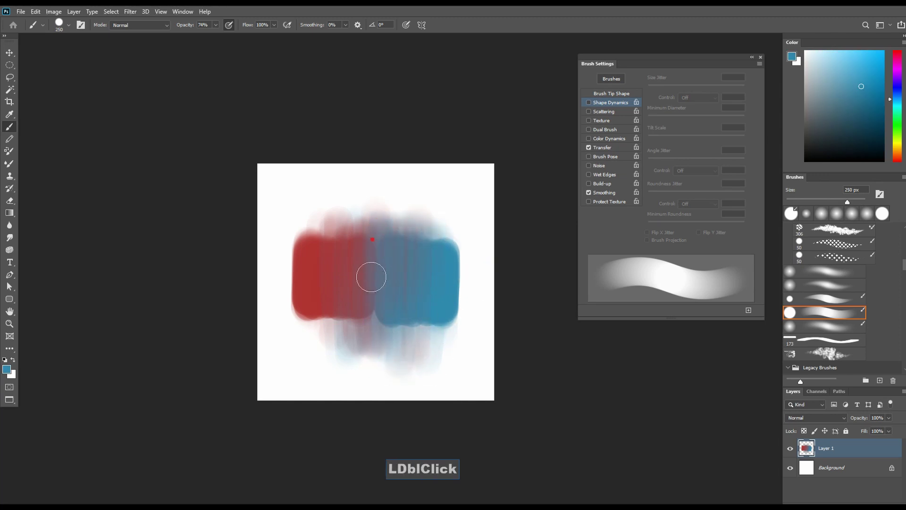
left_click_drag(372, 277, 370, 362)
left_click_drag(366, 223, 360, 360)
mouse_move(348, 229)
left_mouse_down()
mouse_move(352, 358)
mouse_move(333, 340)
left_mouse_up()
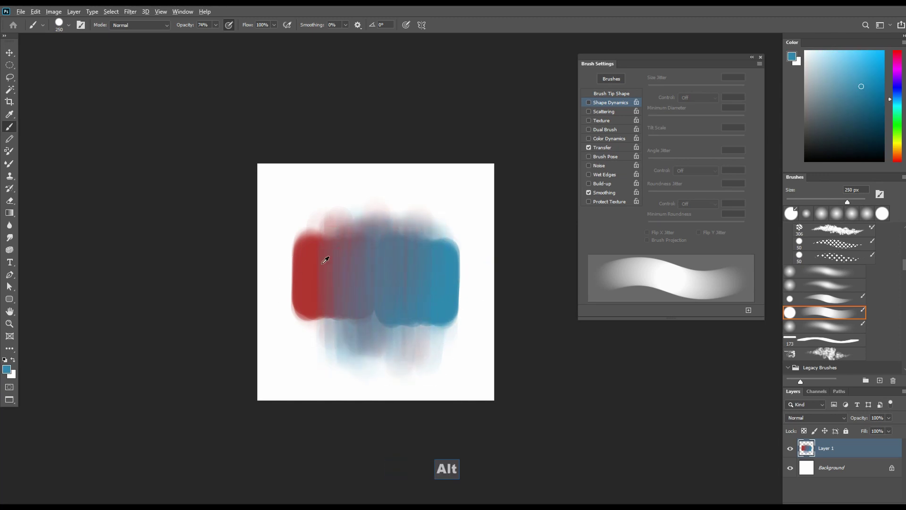
Step: Resample red and glaze the middle toward the blue side, with a return pass in freshly sampled blue
left_click(325, 260, "alt")
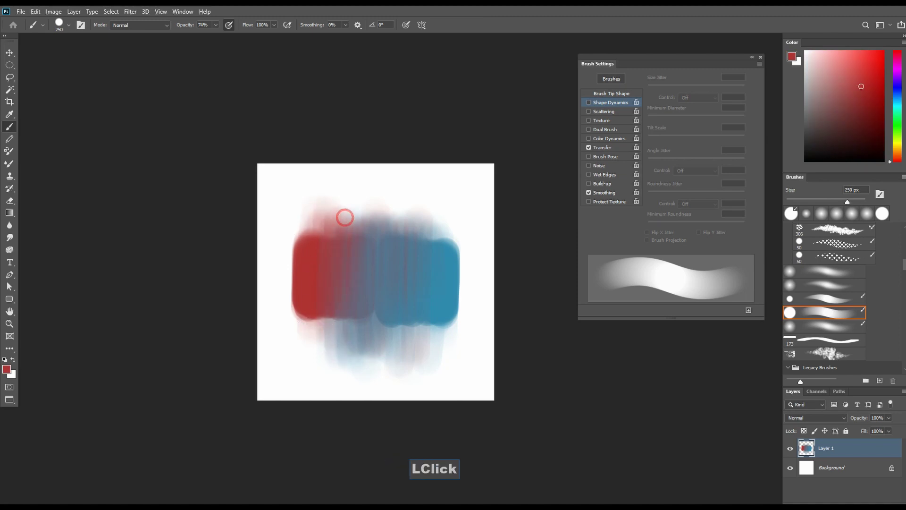
left_click_drag(373, 235, 373, 349)
left_click_drag(381, 211, 377, 348)
mouse_move(389, 227)
left_mouse_down()
mouse_move(394, 357)
mouse_move(401, 349)
left_mouse_up()
left_click_drag(409, 222, 414, 347)
left_click(452, 278, "alt")
mouse_move(429, 216)
left_mouse_down()
mouse_move(431, 349)
mouse_move(406, 344)
left_mouse_up()
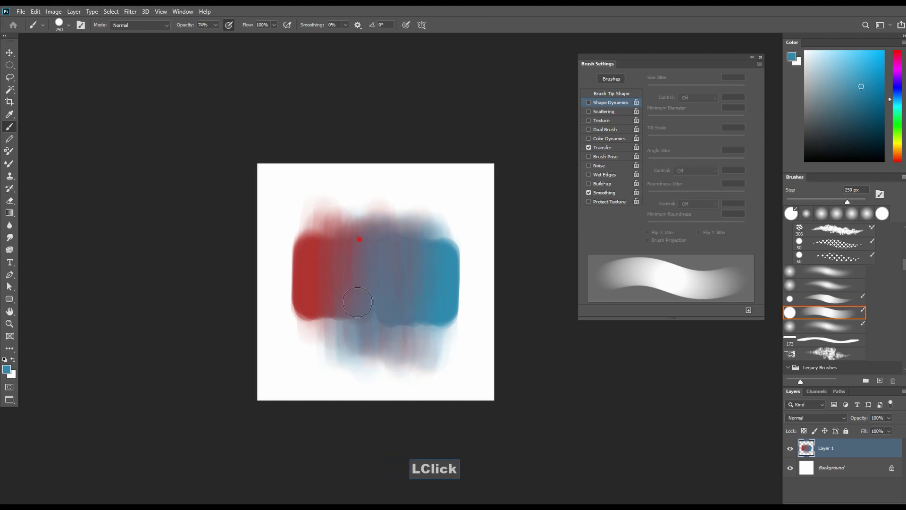
Step: Pick up the red again and brush light vertical strokes over the centre of the blend
left_click(315, 260, "alt")
left_click_drag(322, 217, 327, 353)
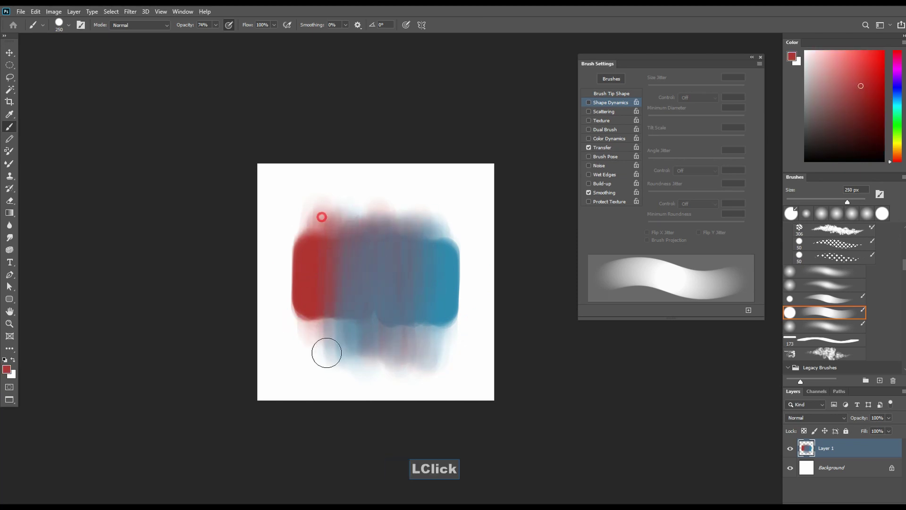
left_click_drag(374, 212, 375, 346)
left_click_drag(384, 225, 387, 342)
left_click_drag(395, 216, 399, 344)
left_click_drag(414, 229, 416, 337)
Step: Pick up the blue again and soften the blend's blue side with light vertical strokes toward the centre
left_click(446, 280, "alt")
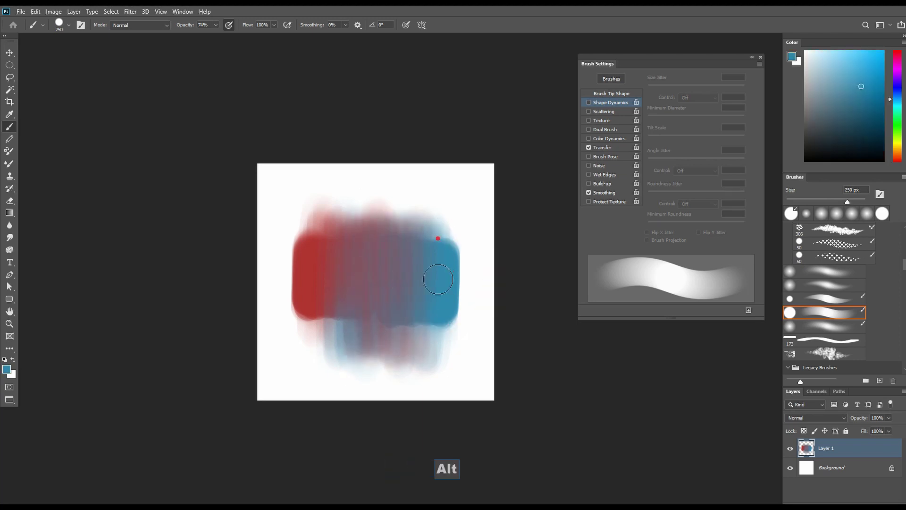
left_click_drag(442, 238, 441, 351)
left_click_drag(432, 224, 428, 348)
mouse_move(410, 231)
left_mouse_down()
mouse_move(407, 355)
mouse_move(396, 326)
left_mouse_up()
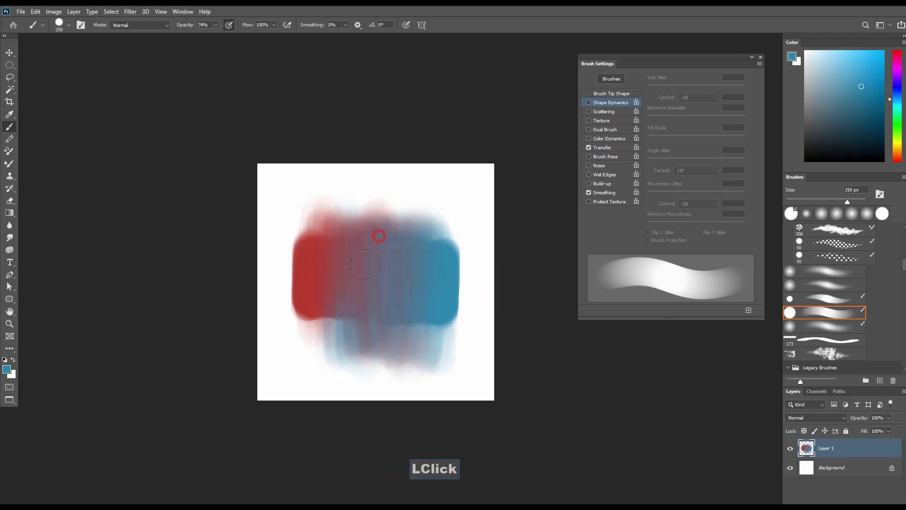
Step: Sample the red near the outer edge and brush up-and-down strokes across the transition zone to smooth it
left_click(309, 269, "alt")
left_click_drag(328, 216, 325, 348)
mouse_move(330, 348)
left_mouse_down()
mouse_move(340, 231)
mouse_move(356, 356)
left_mouse_up()
left_click_drag(360, 360, 363, 222)
mouse_move(369, 354)
left_mouse_down()
mouse_move(372, 226)
mouse_move(385, 353)
left_mouse_up()
left_click_drag(394, 215, 398, 356)
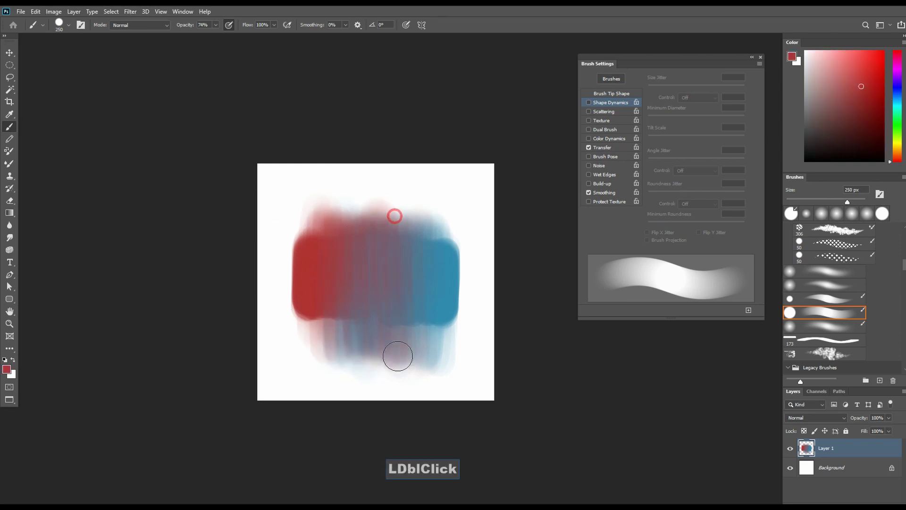
Step: Resample the pure red and extend the gradient with strokes from the red side toward the blue edge
left_click_drag(385, 254, 362, 257)
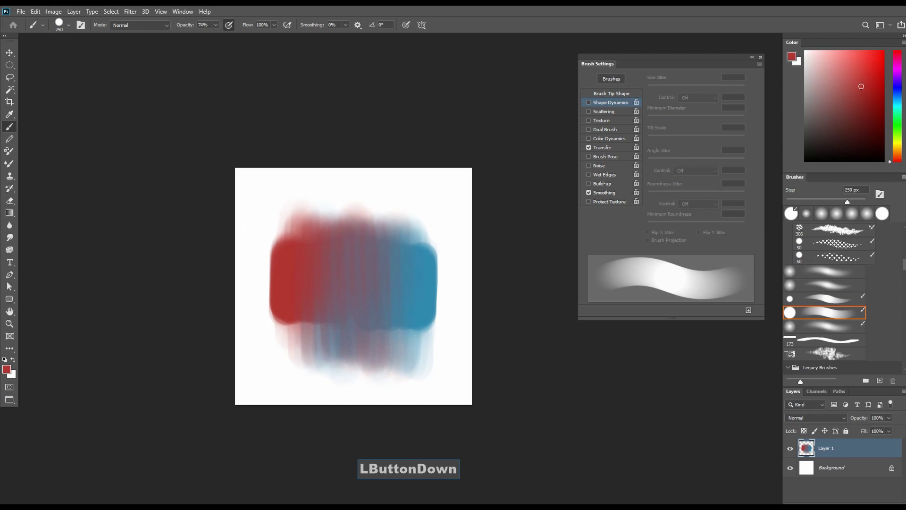
left_click(290, 277, "alt")
left_click(318, 222)
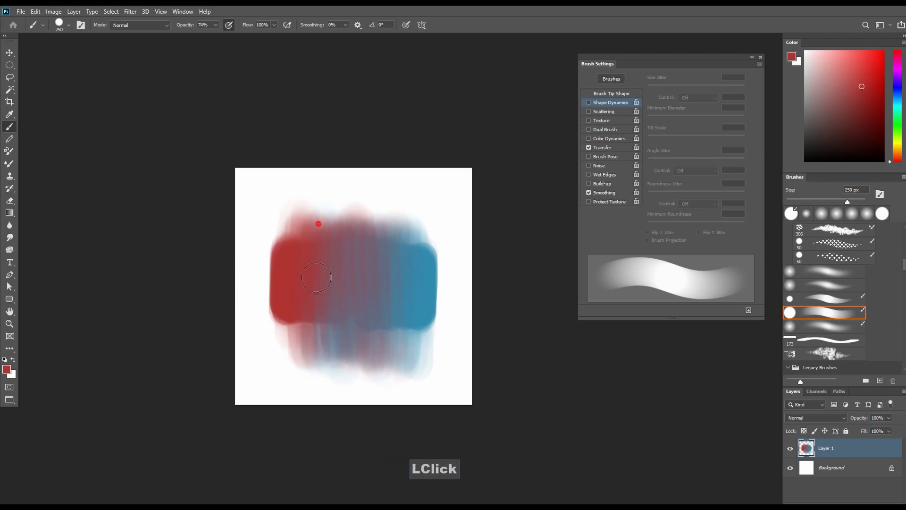
mouse_move(326, 221)
left_mouse_down()
mouse_move(336, 348)
mouse_move(356, 354)
left_mouse_up()
mouse_move(364, 221)
left_mouse_down()
mouse_move(368, 343)
mouse_move(387, 260)
mouse_move(408, 316)
left_mouse_up()
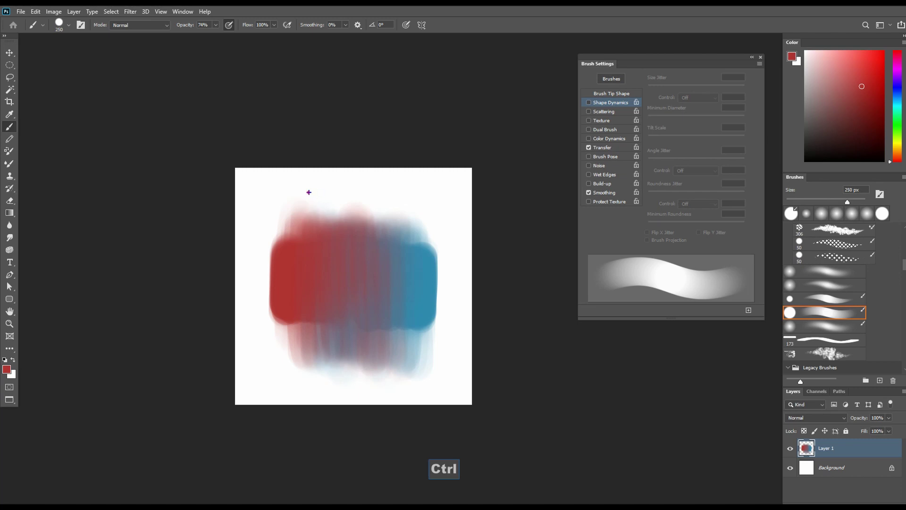
left_click_drag(309, 192, 388, 189)
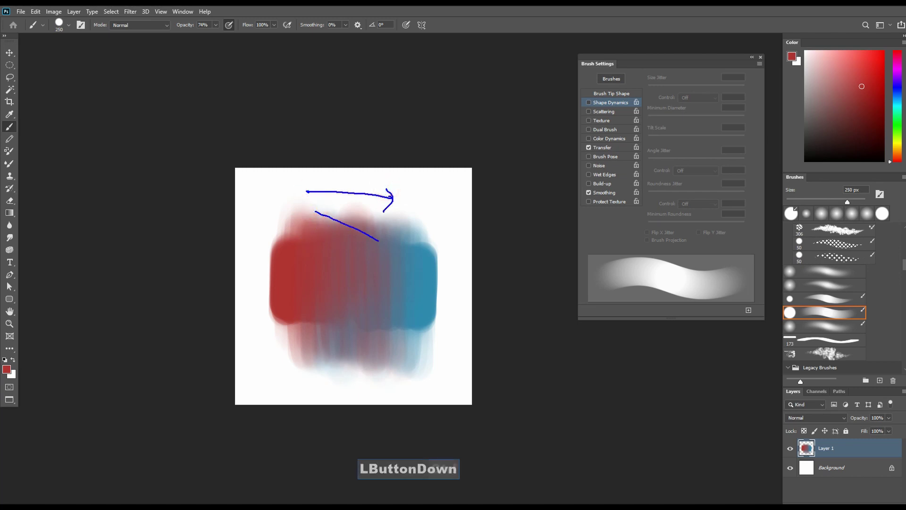
left_click_drag(390, 246, 390, 246)
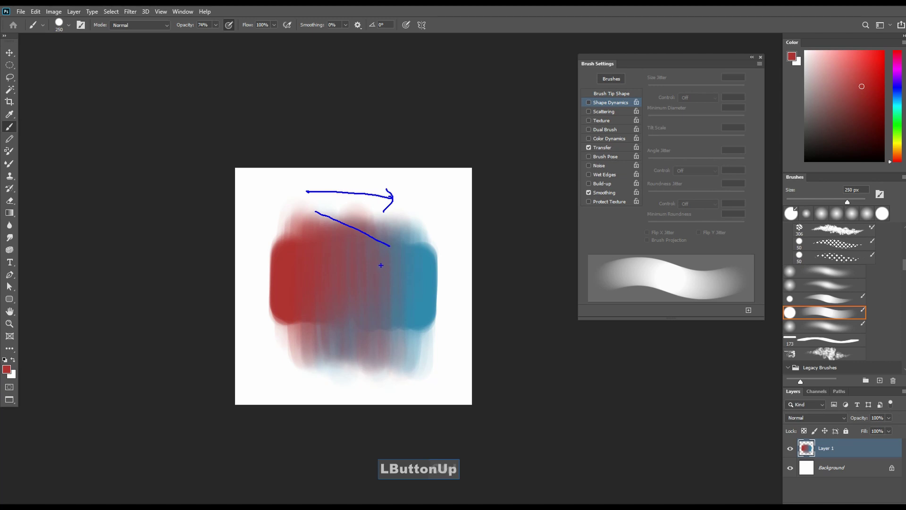
key("Escape")
Step: Sample the red once more and brush progressively lighter vertical strokes from the red block toward the blue
left_click(285, 265, "alt")
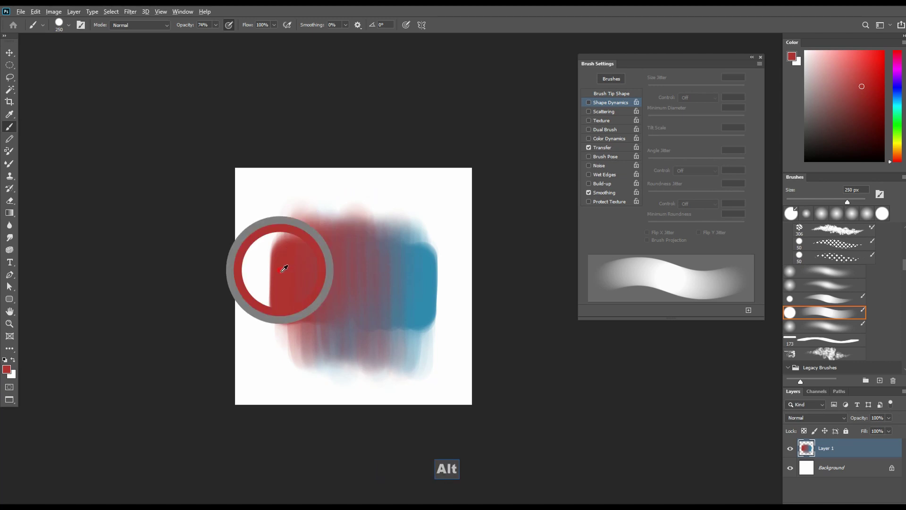
left_click_drag(290, 230, 290, 350)
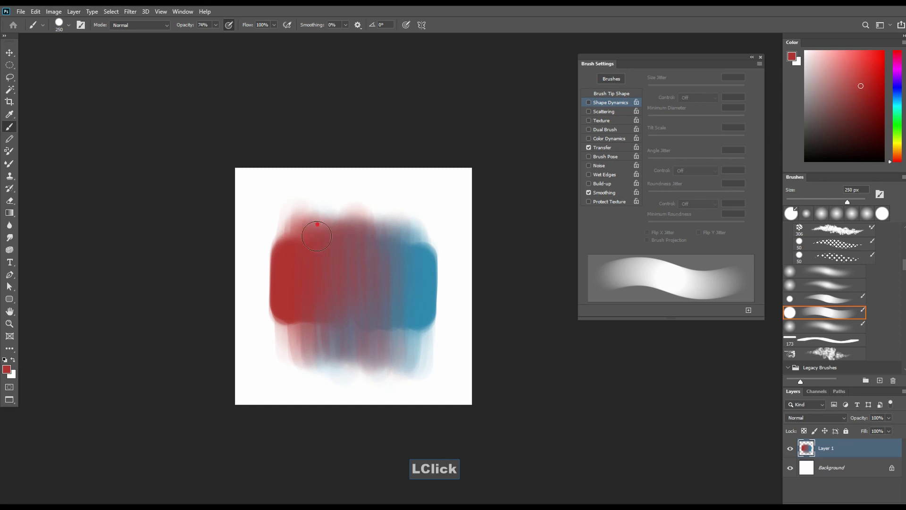
left_click_drag(318, 224, 318, 347)
mouse_move(334, 236)
left_mouse_down()
mouse_move(334, 345)
mouse_move(349, 343)
left_mouse_up()
mouse_move(359, 219)
left_mouse_down()
mouse_move(360, 343)
mouse_move(373, 342)
left_mouse_up()
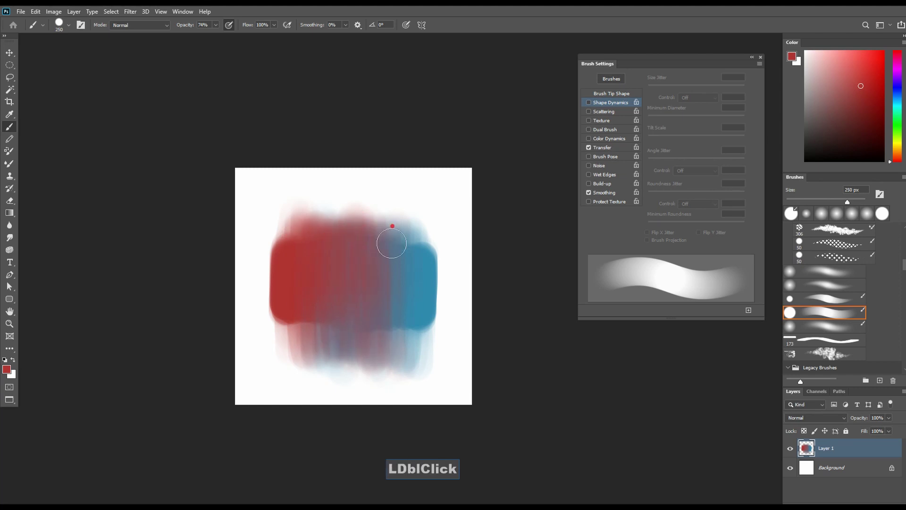
left_click_drag(392, 226, 392, 337)
Step: Try heavier-pressure red strokes across the whole blend up to the blue edge, plus a dab below it
left_click(278, 270, "alt")
left_click_drag(294, 217, 301, 349)
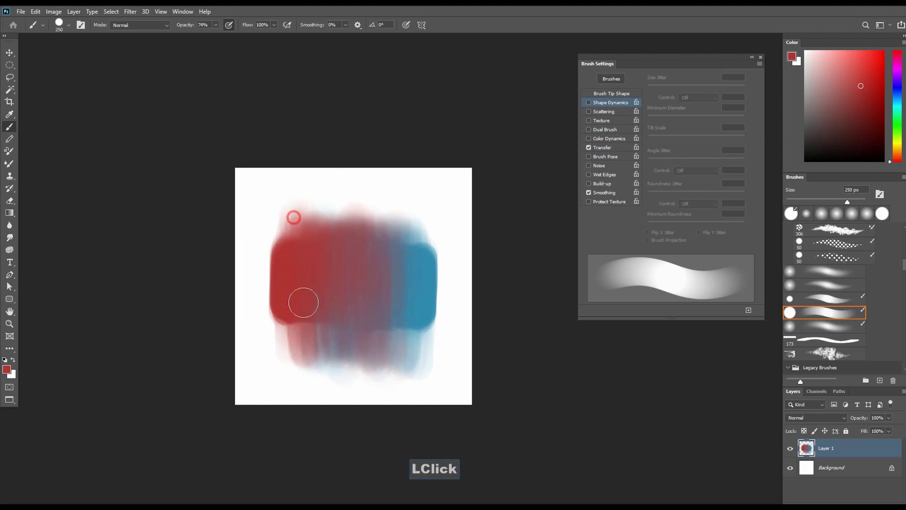
mouse_move(324, 220)
left_mouse_down()
mouse_move(325, 342)
mouse_move(349, 341)
left_mouse_up()
left_click_drag(357, 232, 362, 345)
left_click_drag(370, 228, 376, 345)
left_click_drag(384, 227, 390, 345)
left_click_drag(398, 230, 397, 354)
left_click(310, 385)
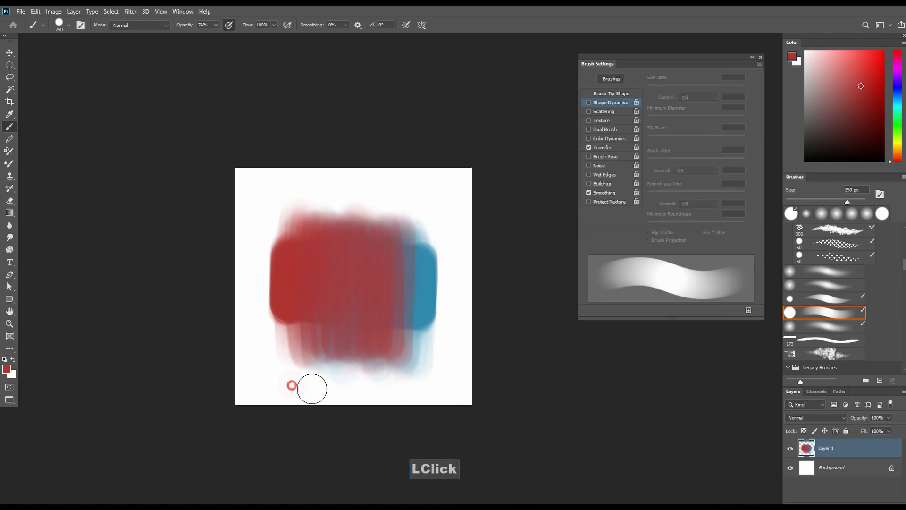
Step: Undo the heavy red strokes painted over the blend
key("ctrl+z")
key("ctrl+z")
key("ctrl+z")
key("ctrl+z")
key("ctrl+z")
key("ctrl+z")
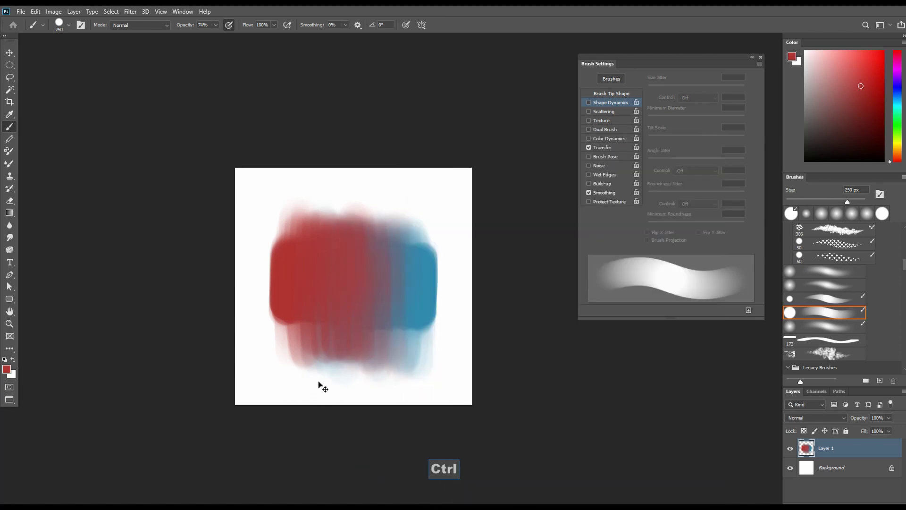
key("ctrl+z")
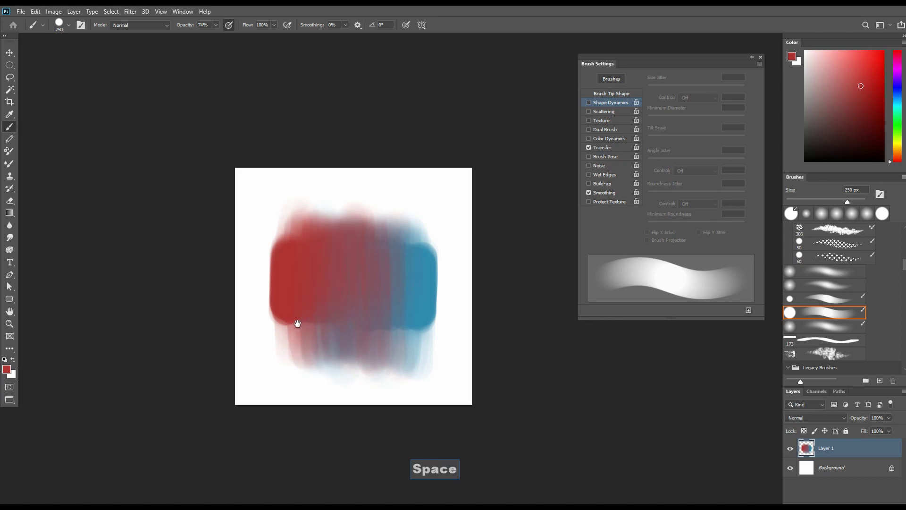
Step: Sample the pure blue and brush light vertical strokes from the blue side across the blend toward the red block
left_click_drag(305, 306, 306, 302)
left_click(433, 274, "alt")
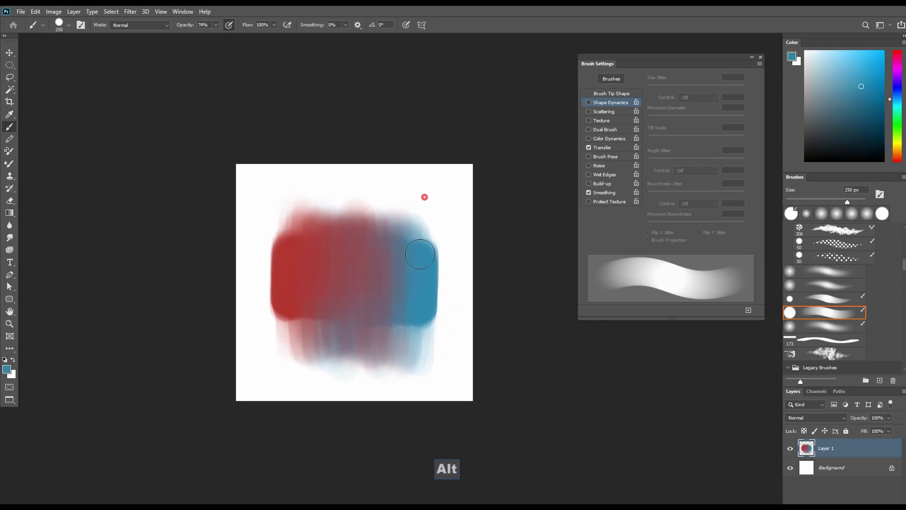
left_click_drag(372, 337, 372, 349)
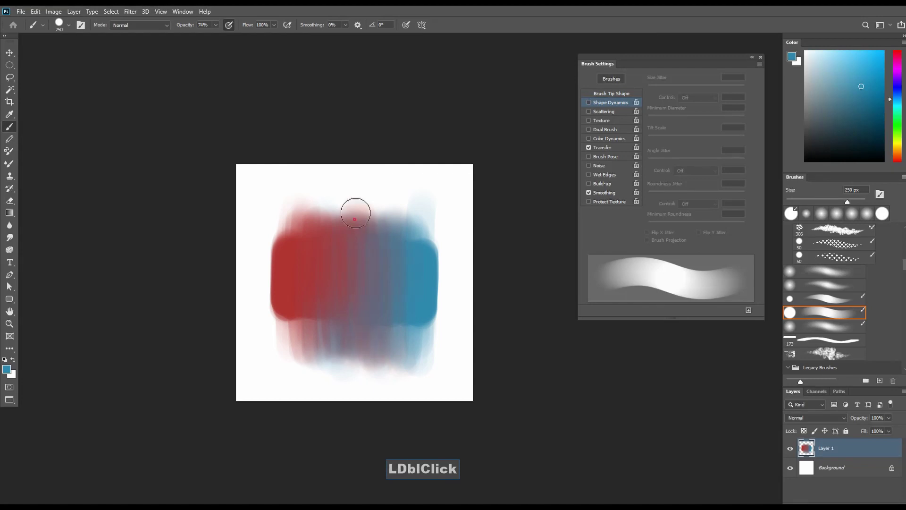
left_click_drag(356, 212, 355, 350)
mouse_move(350, 211)
left_mouse_down()
mouse_move(349, 352)
mouse_move(333, 206)
mouse_move(332, 349)
left_mouse_up()
left_click_drag(319, 217, 315, 348)
left_click_drag(309, 224, 301, 347)
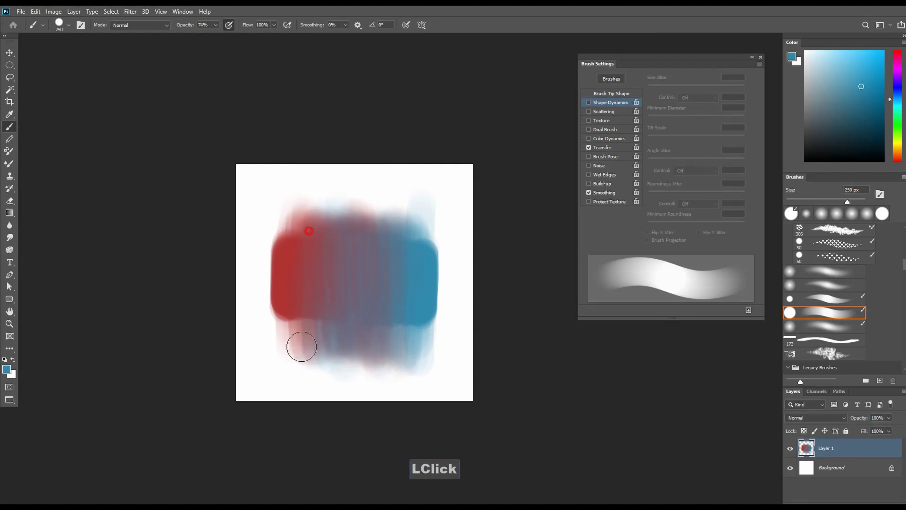
mouse_move(333, 264)
left_mouse_down()
mouse_move(338, 250)
mouse_move(375, 242)
left_mouse_up()
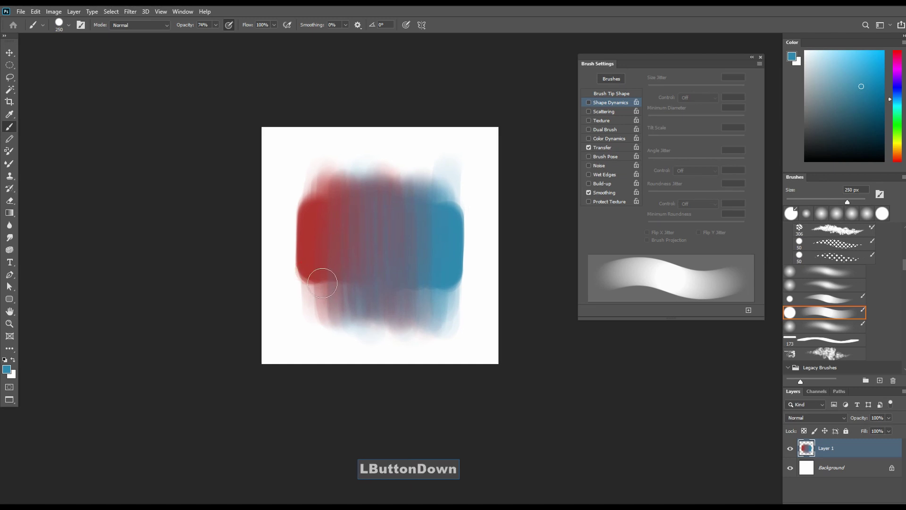
Step: Erase the ragged paint along the bottom of the blend with a 400 px eraser in straight horizontal strokes
key("e")
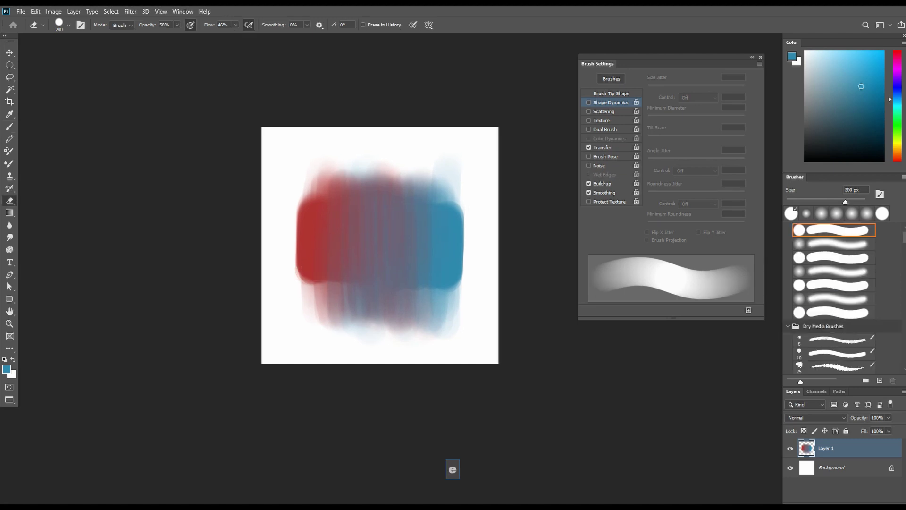
left_click_drag(303, 253, 301, 252)
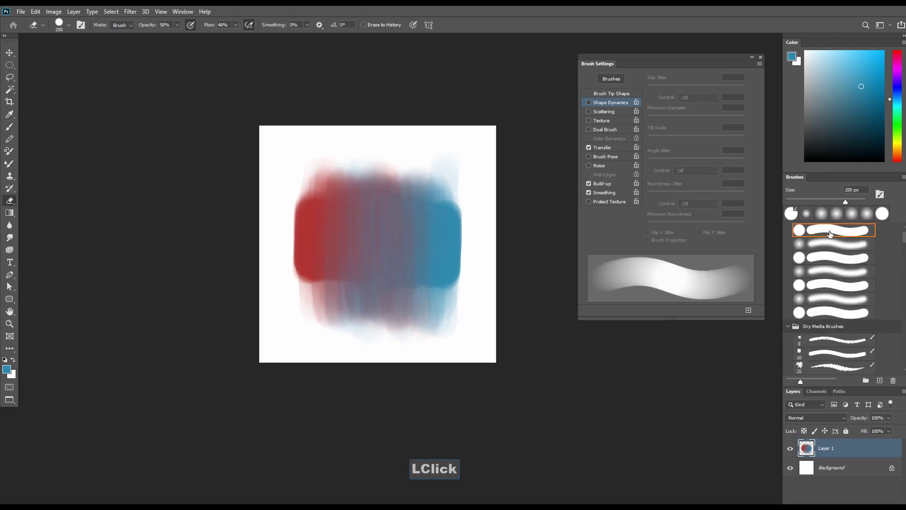
key("bracketright")
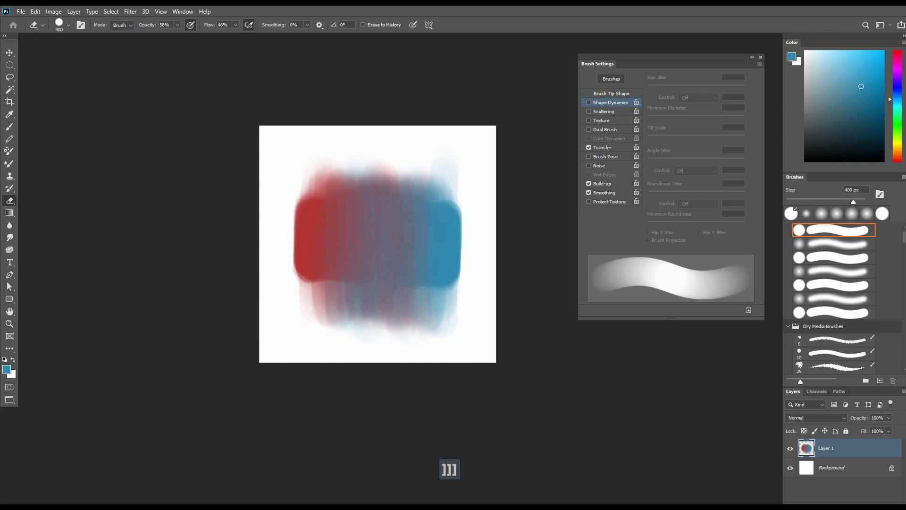
left_click(281, 293)
left_click(462, 293, "shift")
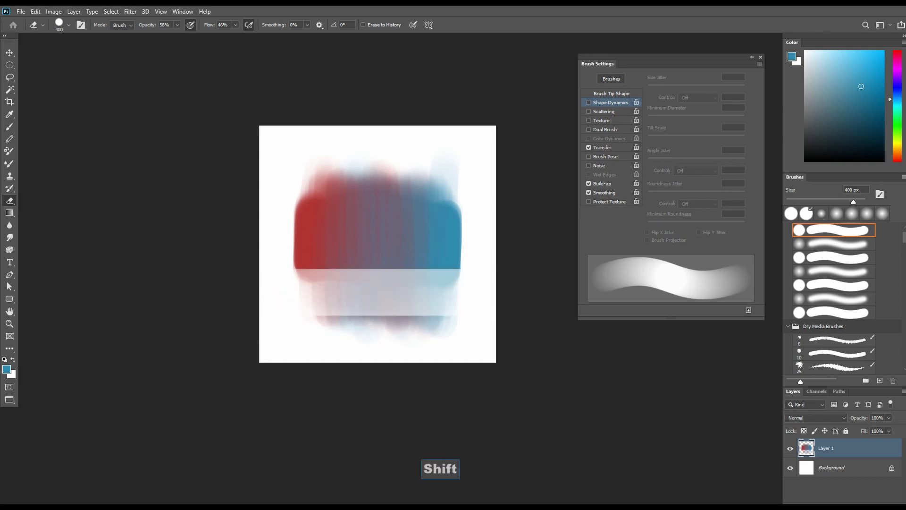
left_click(285, 291)
left_click(516, 290, "shift")
left_click_drag(290, 292, 502, 291)
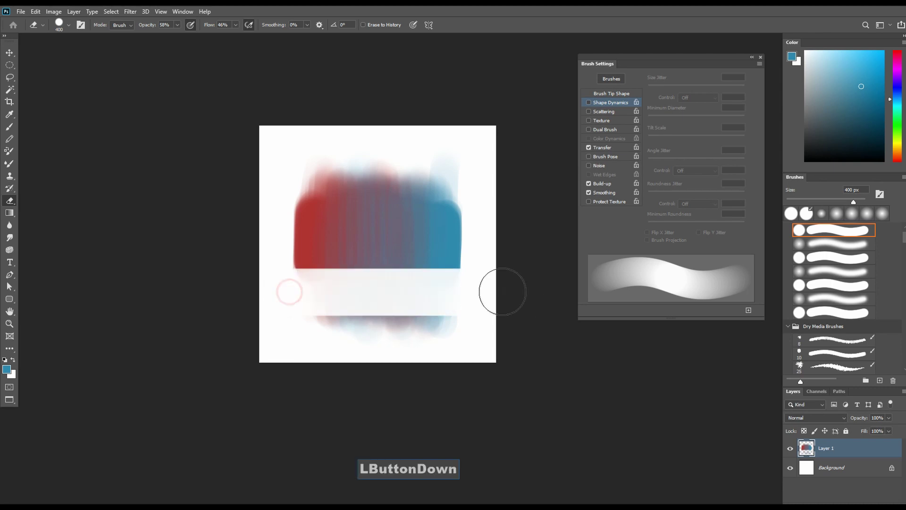
left_click_drag(293, 311, 454, 314)
mouse_move(292, 310)
left_mouse_down()
mouse_move(475, 321)
mouse_move(453, 322)
mouse_move(468, 310)
mouse_move(463, 315)
left_mouse_up()
Step: Erase the ragged paint above the blend in straight horizontal passes, leaving a clean rectangular gradient band
left_click(280, 187)
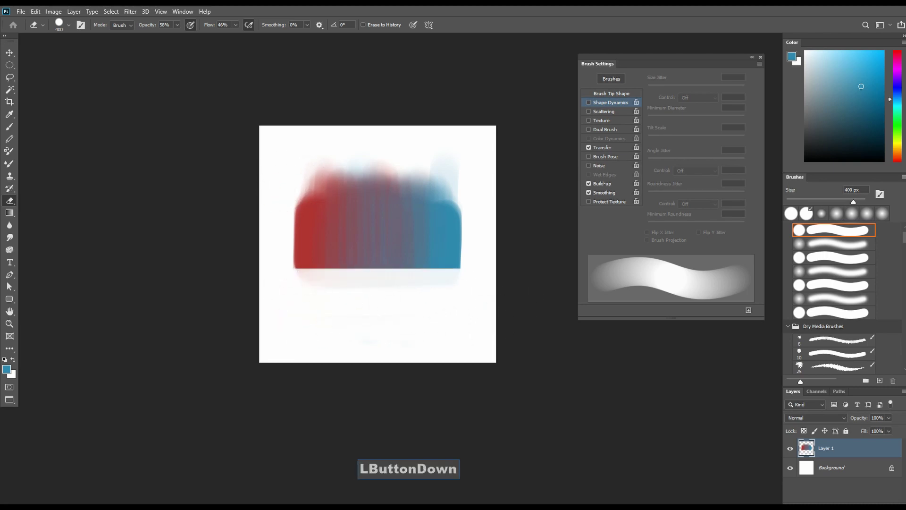
left_click(536, 191, "shift")
left_click_drag(276, 179, 476, 179)
left_click_drag(275, 178, 477, 179)
left_click_drag(279, 178, 476, 182)
left_click_drag(292, 185, 476, 189)
left_click_drag(283, 194, 455, 192)
left_click(292, 192)
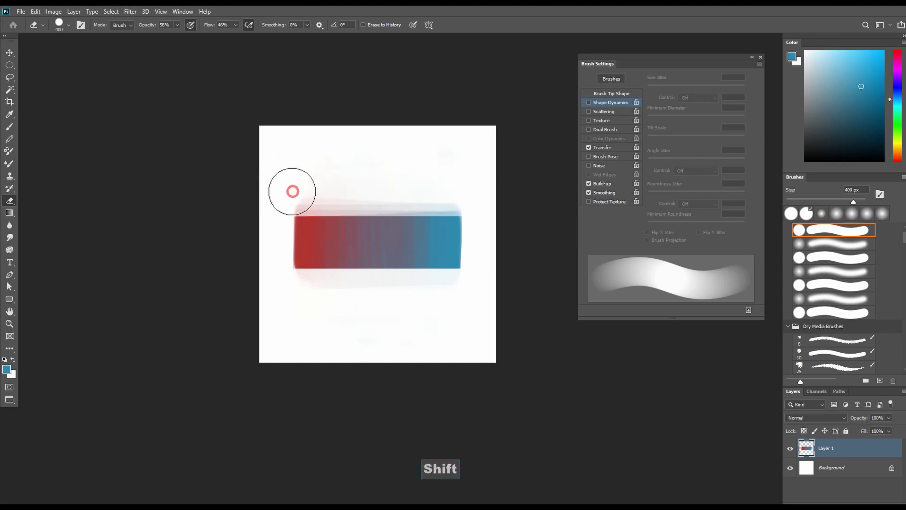
left_click(533, 192, "shift")
left_click(294, 190)
left_click(509, 189, "shift")
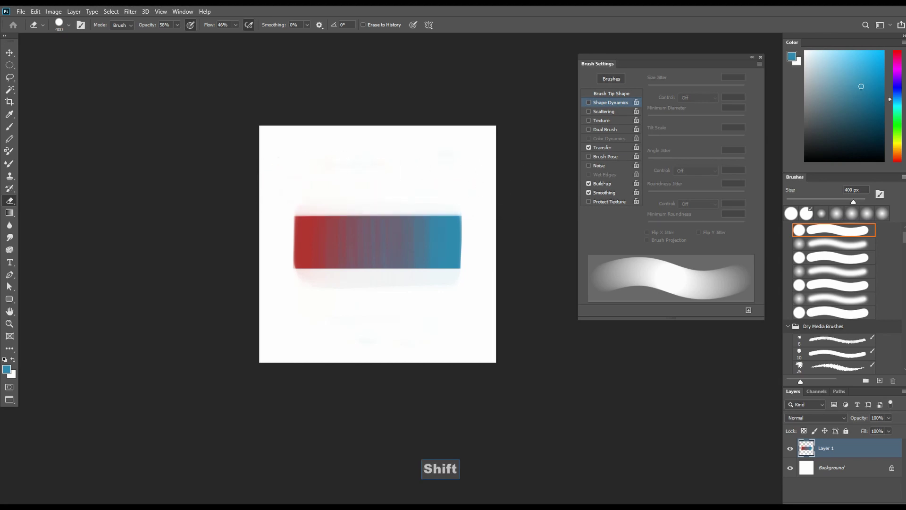
left_click(476, 199)
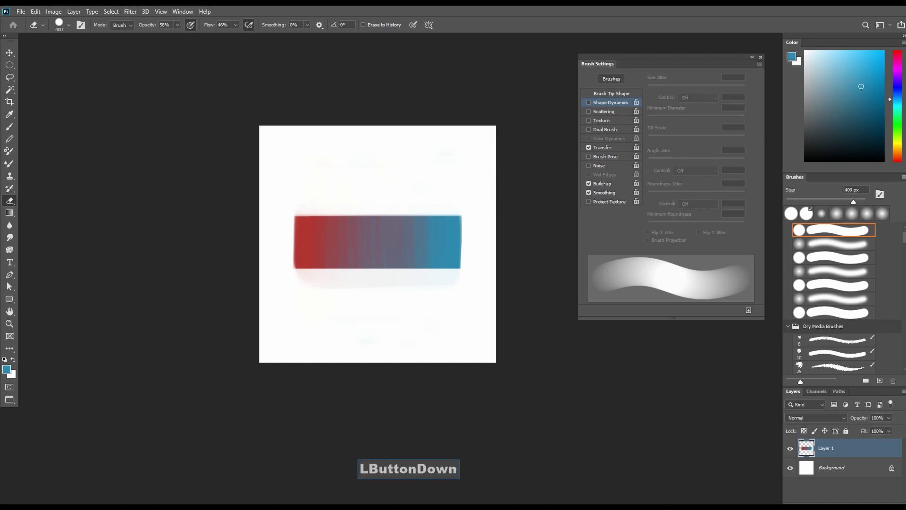
Step: Erase the faint paint left just below the gradient band with one straight pass
left_click(297, 290)
left_click(516, 300, "shift")
key("space")
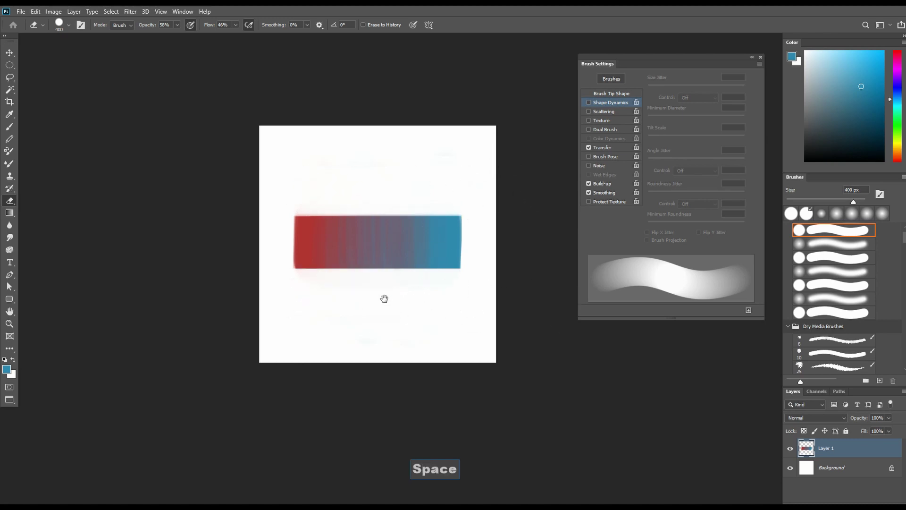
left_click_drag(380, 303, 377, 301)
Step: Switch back to the Brush tool, sample the blue and brush vertical strokes from the blue end past the band's middle
key("b")
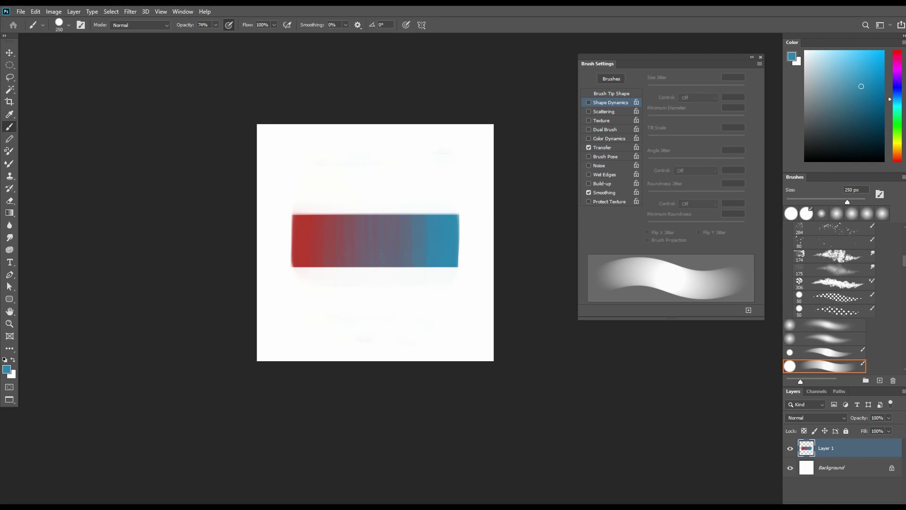
key("space")
left_click_drag(386, 246, 387, 245)
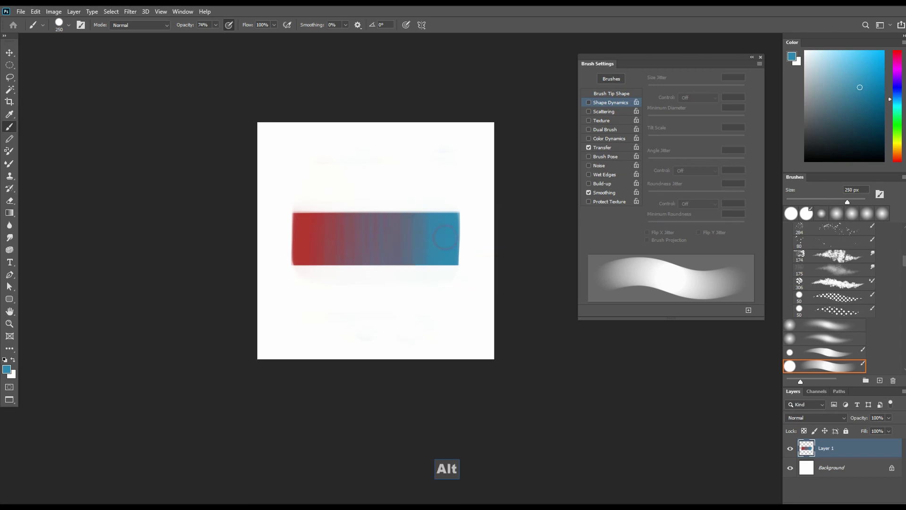
left_click_drag(425, 204, 426, 287)
mouse_move(417, 204)
left_mouse_down()
mouse_move(417, 274)
mouse_move(395, 297)
left_mouse_up()
mouse_move(383, 206)
left_mouse_down()
mouse_move(383, 274)
mouse_move(367, 210)
mouse_move(367, 283)
left_mouse_up()
left_click_drag(350, 197, 344, 296)
Step: Sample the red and brush vertical strokes from the red end toward the middle of the band
left_click(308, 258, "alt")
left_click_drag(323, 187, 330, 283)
mouse_move(339, 198)
left_mouse_down()
mouse_move(345, 280)
mouse_move(361, 279)
left_mouse_up()
left_click_drag(364, 211, 373, 293)
left_click_drag(388, 212, 388, 287)
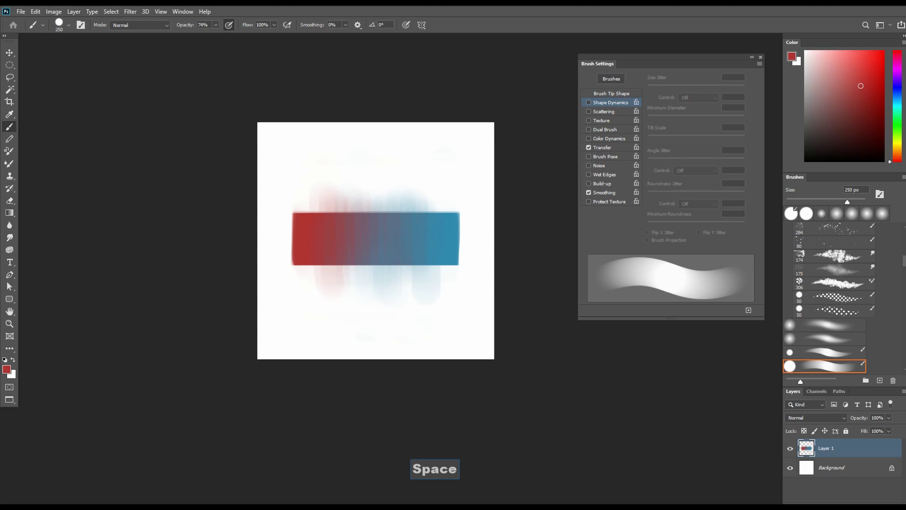
left_click_drag(314, 240, 311, 267)
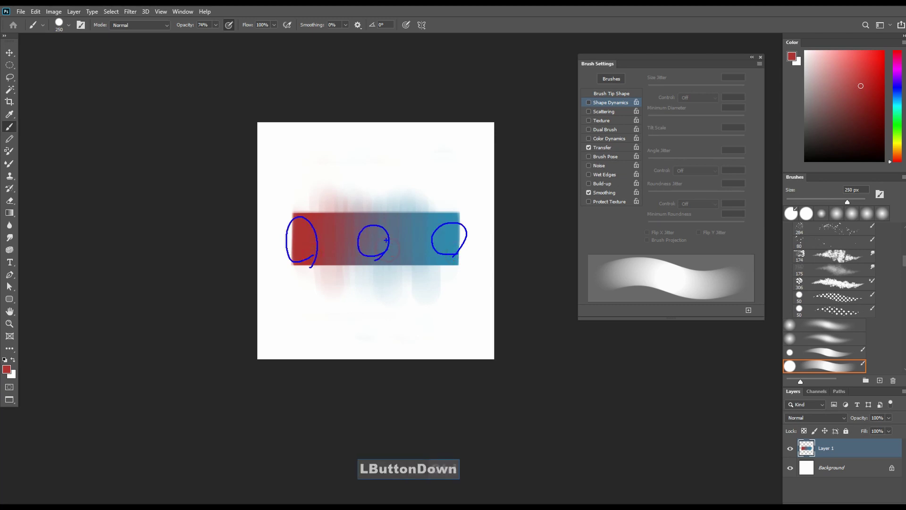
key("Escape")
key("space")
left_click_drag(367, 247, 367, 246)
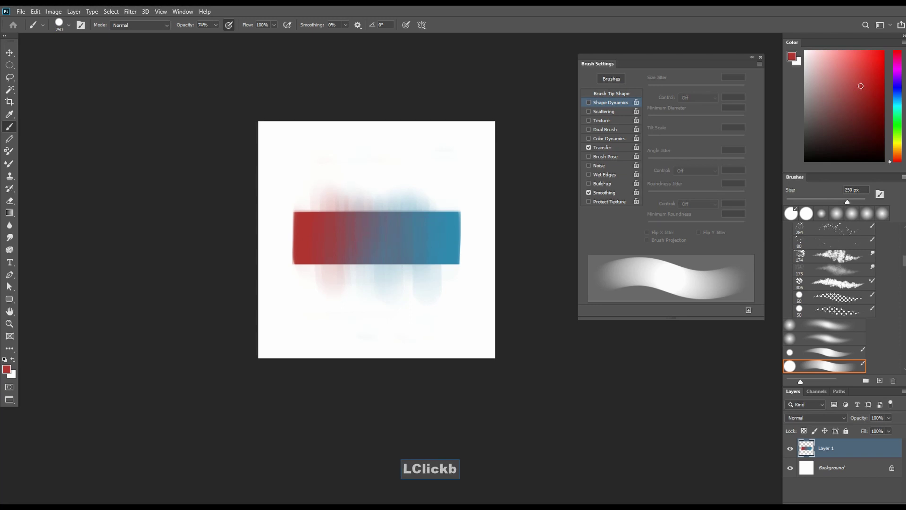
Step: Sample the muted purple from the middle of the gradient band as the foreground colour
key("alt")
left_click(380, 234)
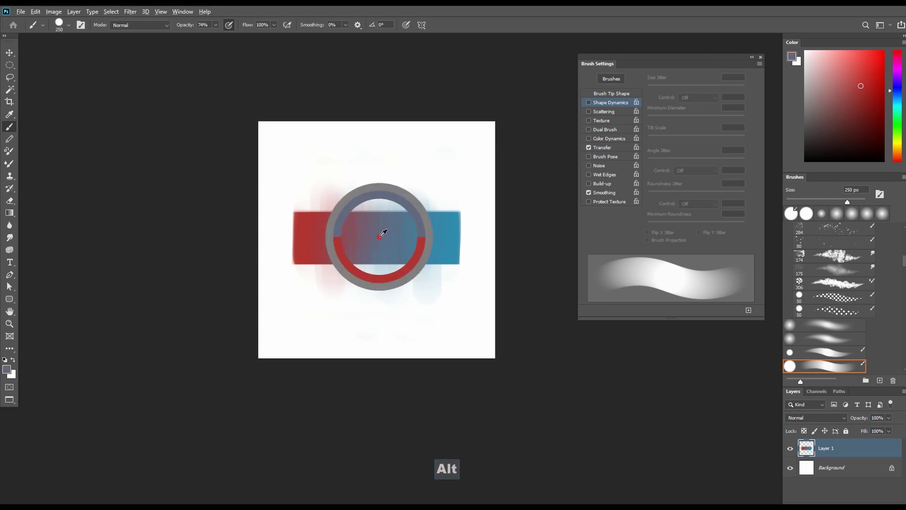
left_click_drag(380, 234, 385, 234)
key("ctrl")
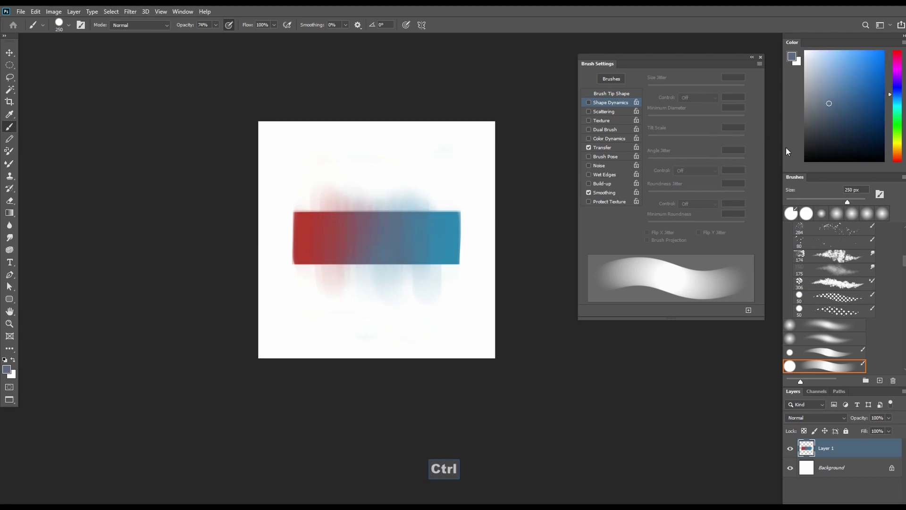
left_click_drag(828, 163, 807, 88)
key("Escape")
left_click_drag(381, 235, 382, 234)
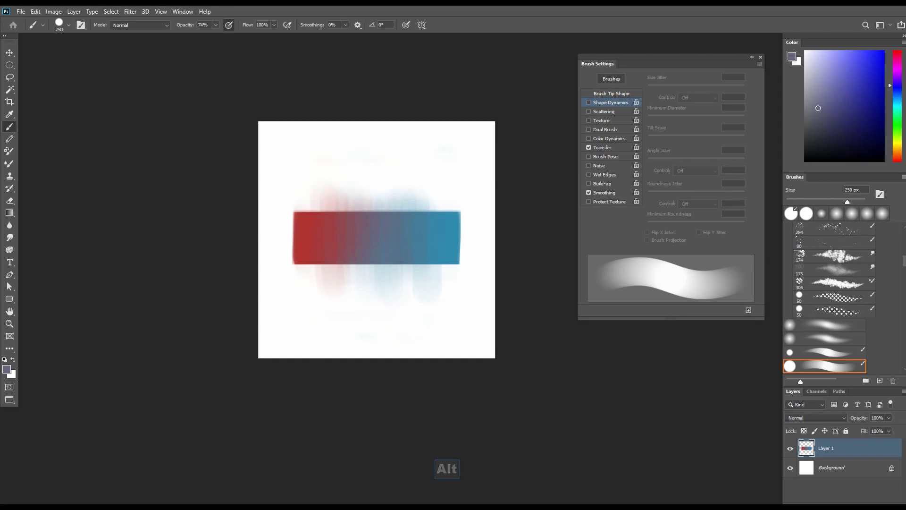
Step: Brush overlapping vertical strokes of the muted purple from the band's middle toward the red end
left_click_drag(380, 204, 379, 287)
left_click_drag(376, 204, 373, 293)
left_click_drag(372, 201, 368, 289)
left_click_drag(364, 207, 359, 286)
left_click_drag(358, 202, 348, 285)
left_click_drag(347, 203, 339, 281)
mouse_move(336, 198)
left_mouse_down()
mouse_move(330, 277)
mouse_move(322, 279)
left_mouse_up()
left_click_drag(318, 230, 317, 306)
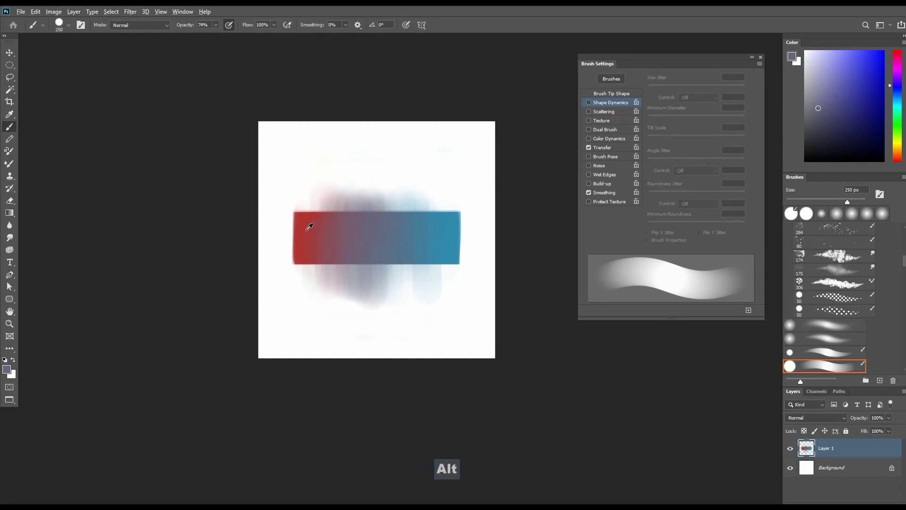
Step: Sample the red again and brush vertical strokes from the red end into the purple transition
left_click(308, 227, "alt")
left_click_drag(312, 211, 320, 296)
mouse_move(330, 203)
left_mouse_down()
mouse_move(330, 283)
mouse_move(342, 284)
left_mouse_up()
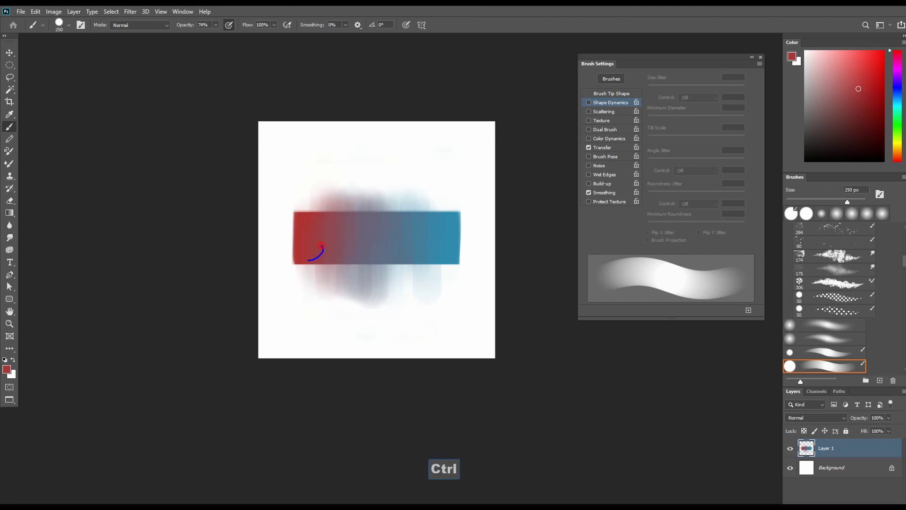
left_click_drag(321, 244, 335, 262)
mouse_move(454, 242)
left_mouse_down()
mouse_move(450, 266)
mouse_move(385, 239)
mouse_move(407, 258)
left_mouse_up()
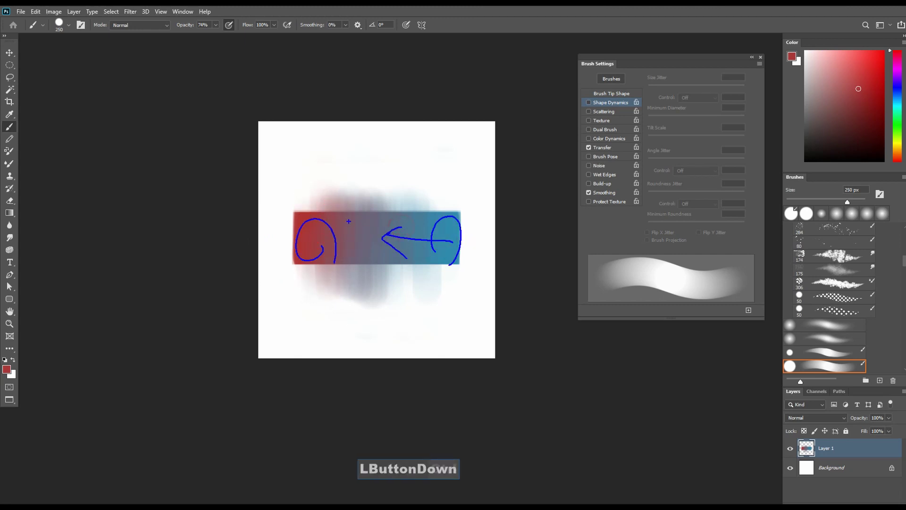
left_click_drag(348, 221, 424, 216)
key("Escape")
key("ctrl")
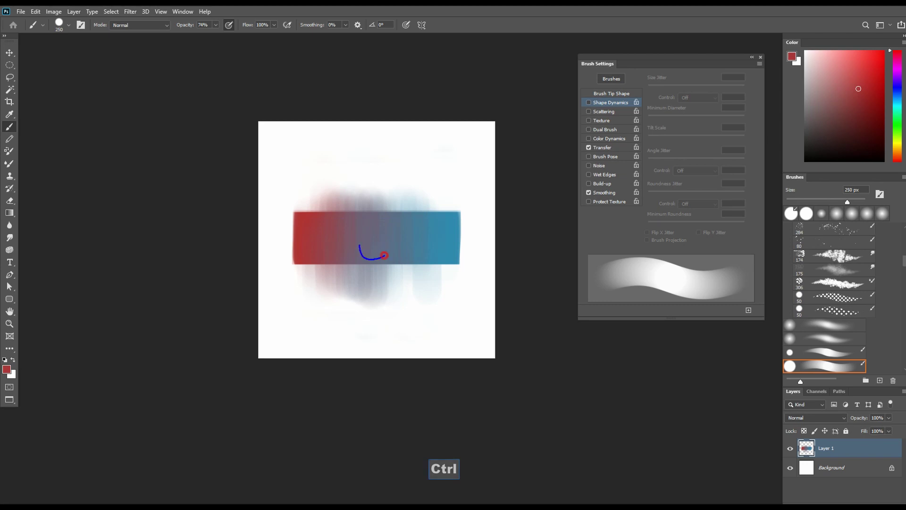
left_click_drag(385, 255, 380, 263)
left_click_drag(335, 228, 339, 261)
mouse_move(303, 217)
left_mouse_down()
mouse_move(353, 221)
mouse_move(343, 239)
left_mouse_up()
key("Escape")
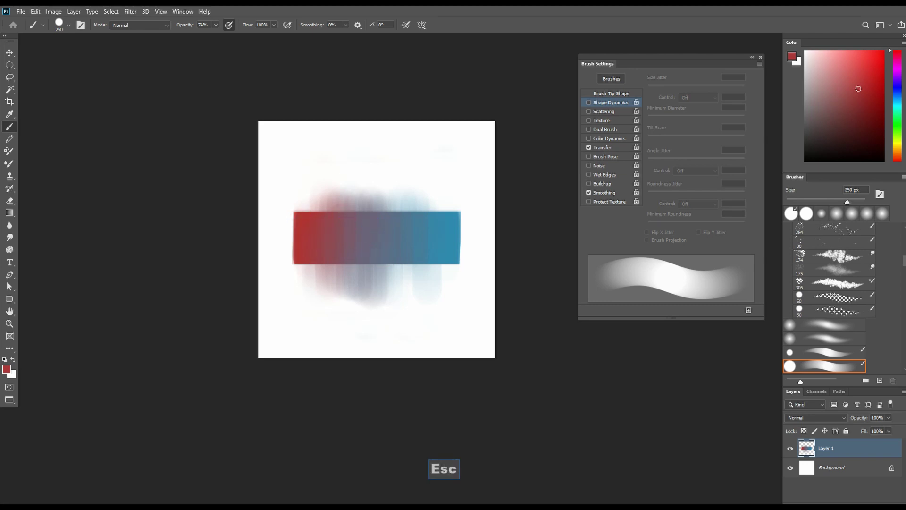
Step: Smooth the red-to-purple transition with vertical strokes of freshly sampled middle purple, followed by freshly sampled red
double_click(366, 232, "alt")
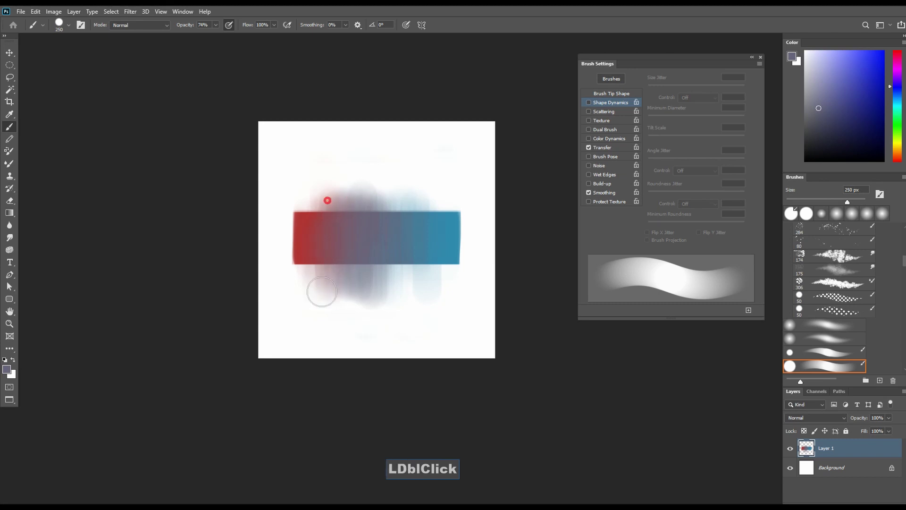
left_click(296, 234, "alt")
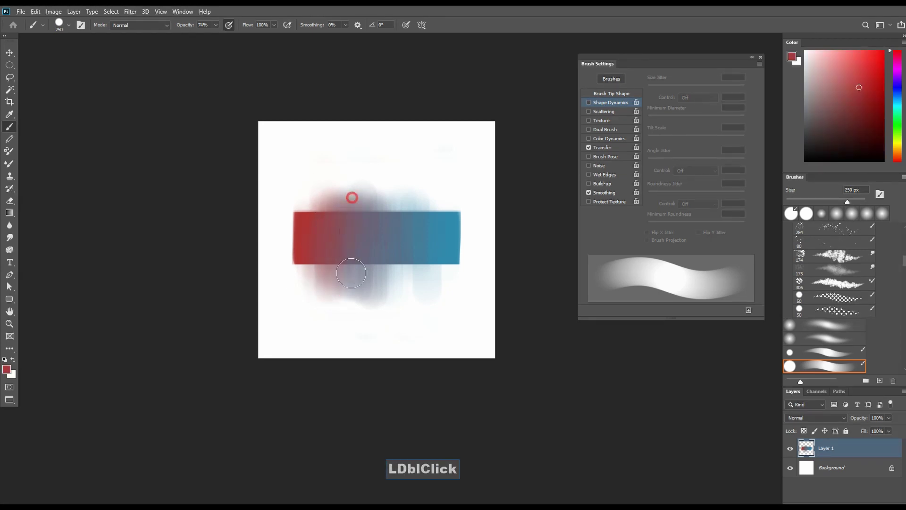
left_click_drag(360, 211, 360, 302)
Step: Reduce the brush to 175 px, resample the pure red and brush it over the red half of the band
key("ctrl+plus")
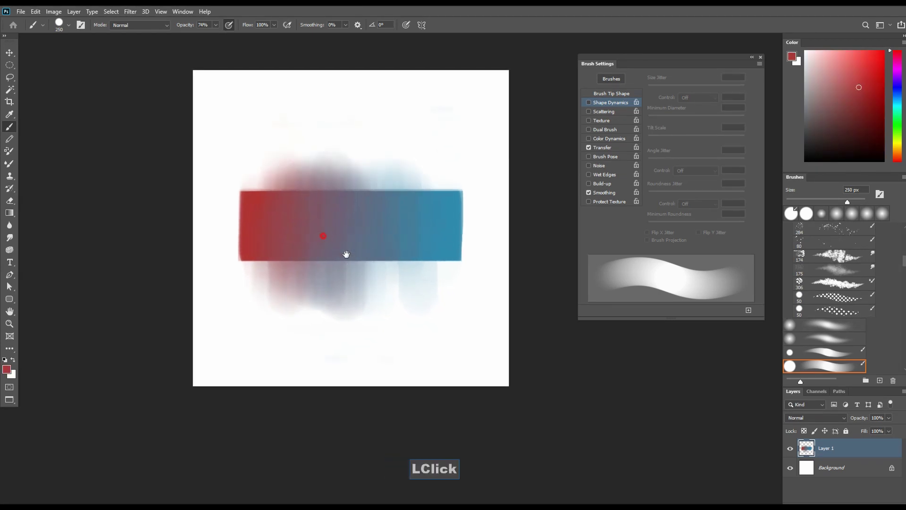
left_click_drag(346, 255, 370, 268)
key("b")
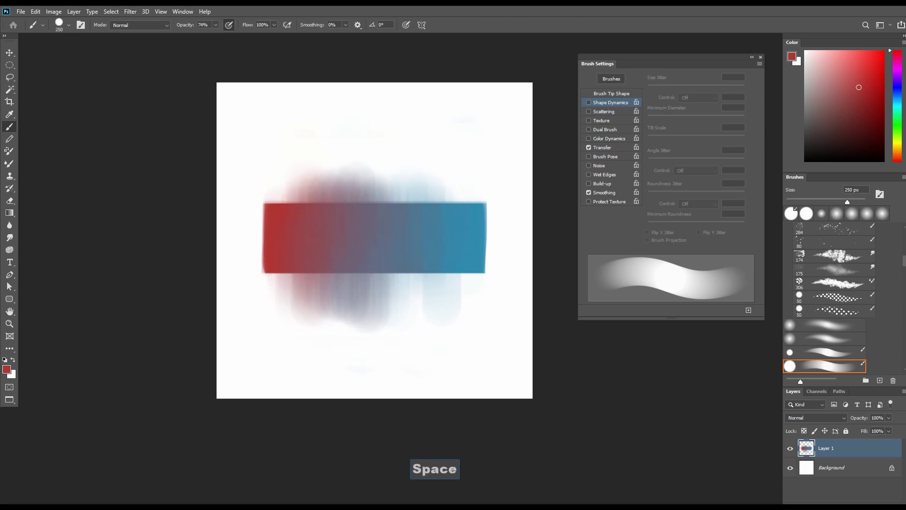
key("bracketleft")
key("alt")
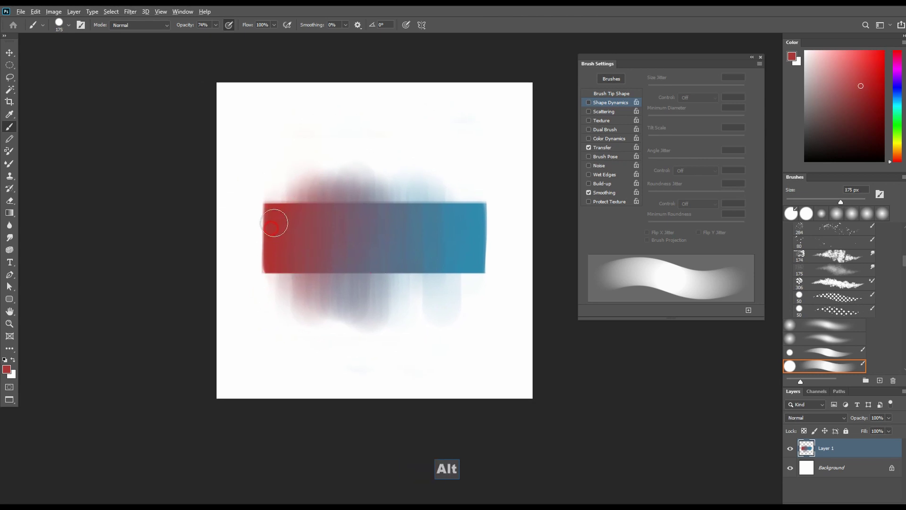
double_click(296, 191)
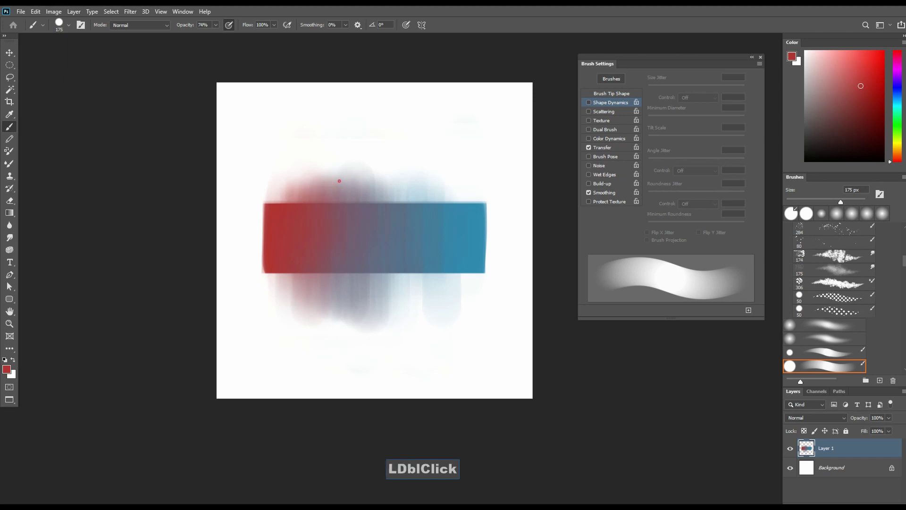
Step: Sample the central purple and brush close vertical strokes back toward the red end, then resample the purple at the middle
left_click(375, 230, "alt")
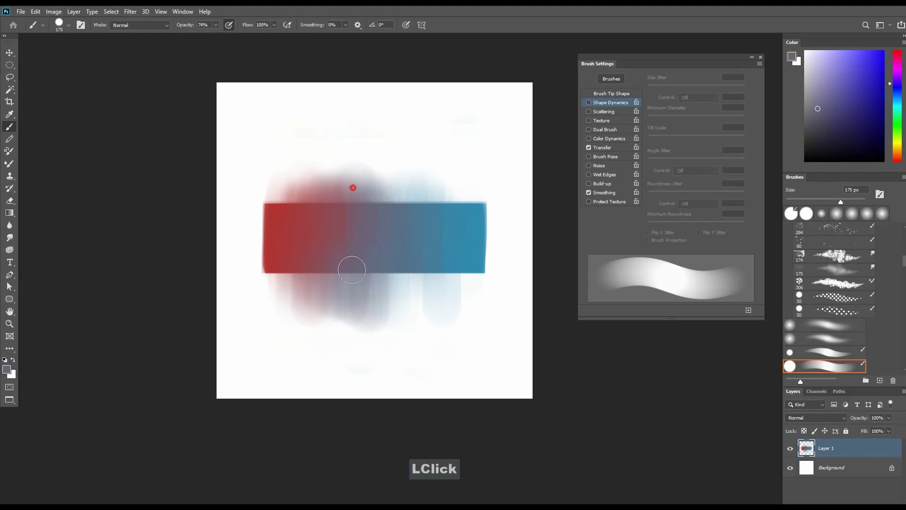
left_click_drag(352, 270, 351, 300)
left_click_drag(345, 190, 344, 300)
left_click_drag(338, 192, 338, 298)
left_click_drag(331, 201, 329, 300)
mouse_move(319, 200)
left_mouse_down()
mouse_move(306, 300)
mouse_move(337, 276)
left_mouse_up()
left_click(361, 235, "alt")
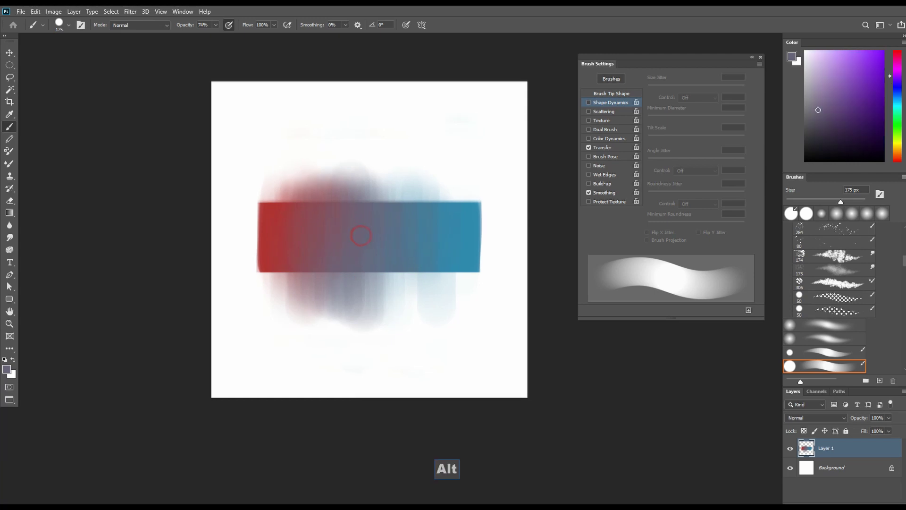
Step: Brush vertical strokes of the sampled purple from the middle of the band toward the blue end
left_click_drag(385, 192, 391, 298)
left_click_drag(396, 194, 403, 300)
left_click_drag(409, 189, 416, 302)
left_click_drag(423, 193, 425, 319)
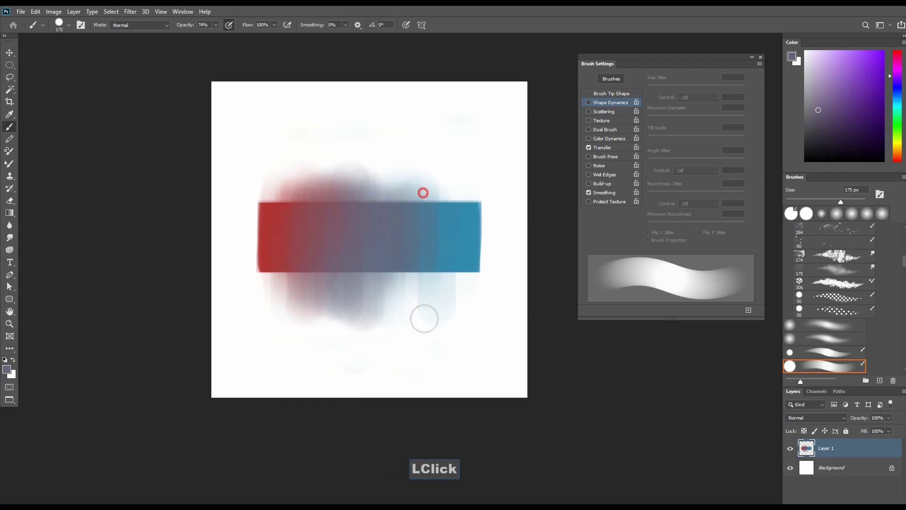
Step: Sample the pure blue and brush overlapping vertical strokes from the blue end back toward the purple middle
left_click(467, 255, "alt")
mouse_move(449, 190)
left_mouse_down()
mouse_move(447, 296)
mouse_move(429, 299)
left_mouse_up()
left_click_drag(414, 190, 413, 289)
mouse_move(406, 203)
left_mouse_down()
mouse_move(405, 293)
mouse_move(397, 295)
left_mouse_up()
left_click_drag(393, 197, 383, 305)
left_click_drag(379, 196, 369, 317)
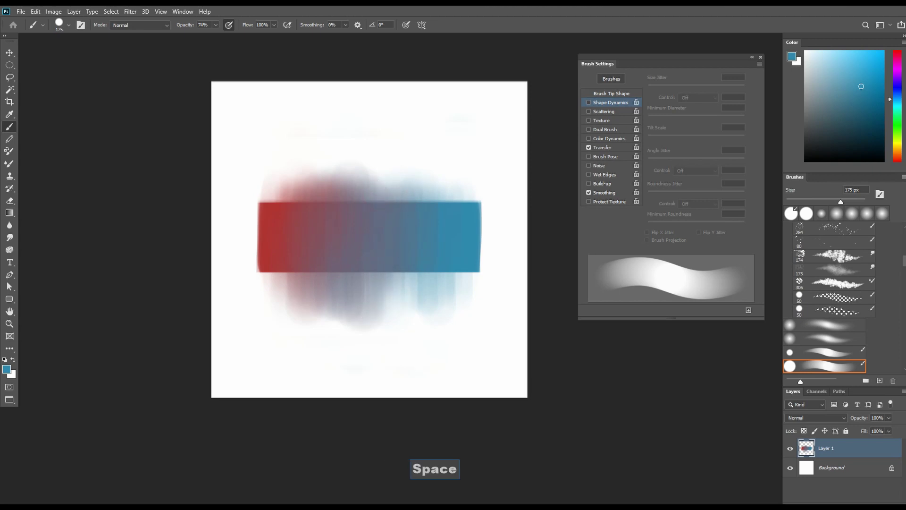
Step: Mark the pure blue and pure red ends of the band with annotation boxes and ticks, and clear the annotations
left_click_drag(382, 246, 376, 245)
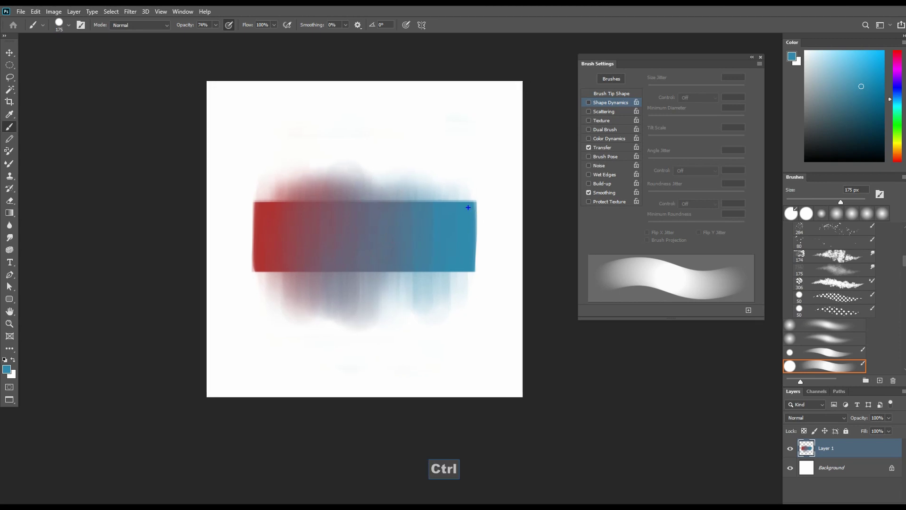
mouse_move(473, 205)
left_mouse_down()
mouse_move(469, 274)
mouse_move(455, 272)
mouse_move(481, 269)
left_mouse_up()
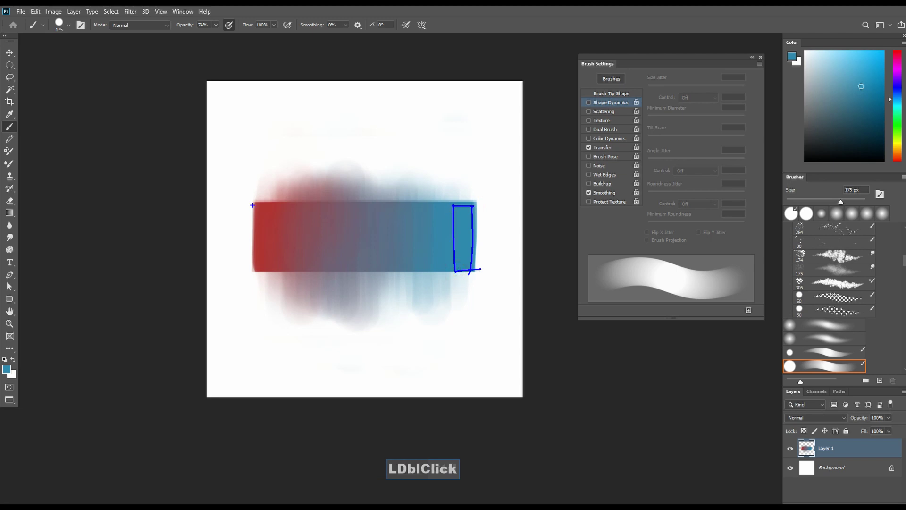
mouse_move(255, 203)
left_mouse_down()
mouse_move(253, 272)
mouse_move(270, 278)
left_mouse_up()
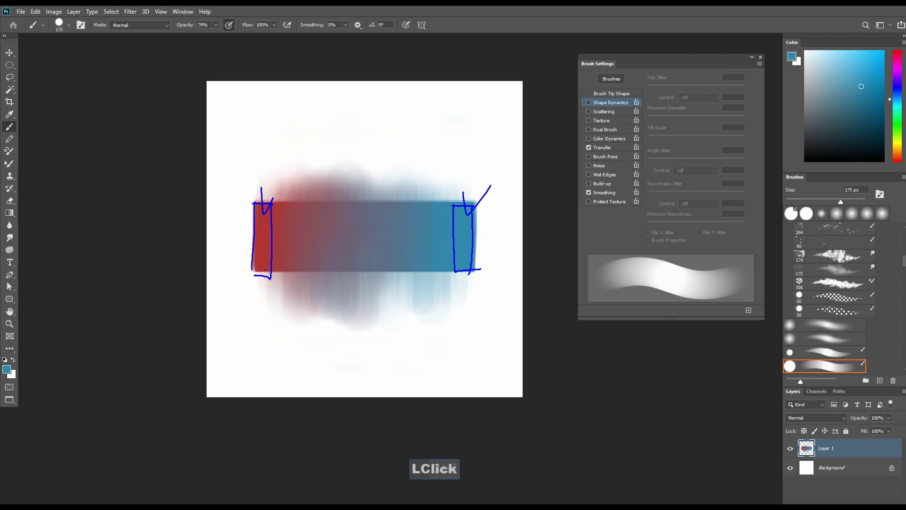
key("ctrl")
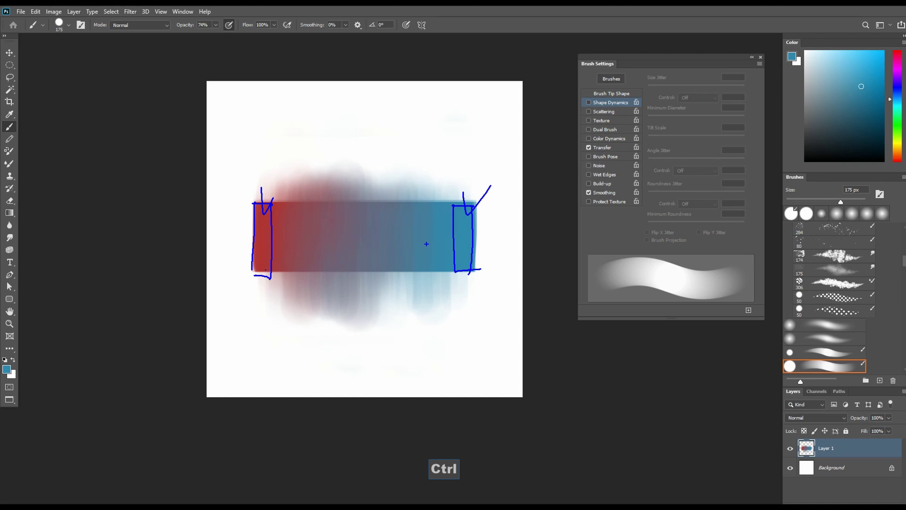
key("Escape")
mouse_move(377, 237)
left_mouse_down()
mouse_move(394, 231)
mouse_move(374, 237)
left_mouse_up()
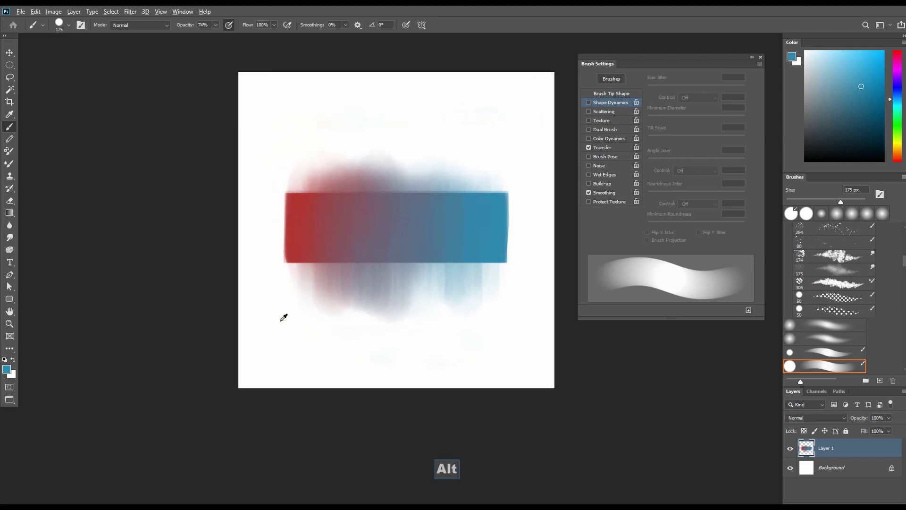
Step: Sample the white canvas, enlarge the brush to 400 px and paint straight strokes over the colour spill below the band
left_click(284, 318, "alt")
key("bracketright")
key("bracketright")
key("bracketright")
key("bracketright")
mouse_move(275, 292)
left_mouse_down()
mouse_move(288, 305)
mouse_move(314, 291)
left_mouse_up()
left_click(522, 290, "shift")
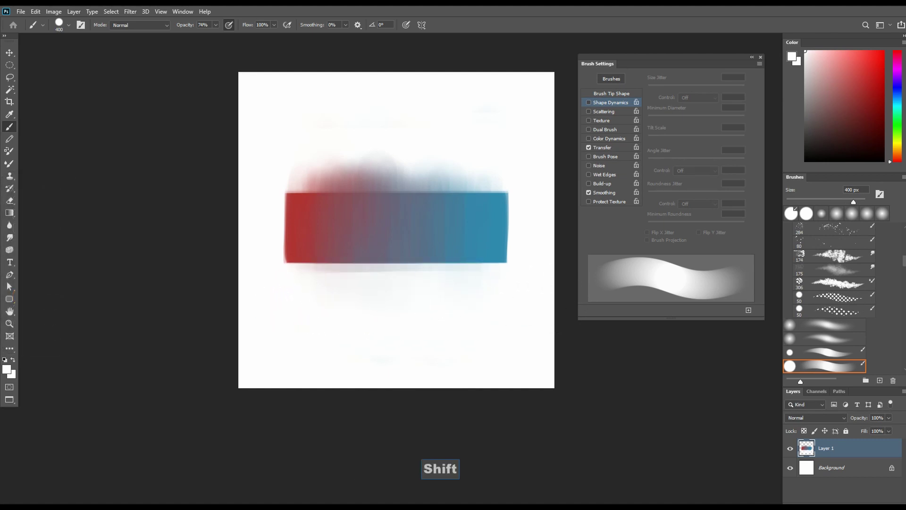
left_click(290, 294, "shift")
Step: Paint straight white strokes over the colour spill above the band
left_click(519, 162, "shift")
left_click_drag(275, 161, 314, 159)
left_click(518, 161, "shift")
left_click_drag(279, 158, 344, 160)
left_click(518, 160, "shift")
key("space")
left_click_drag(380, 188, 350, 197)
Step: Move the red-to-blue band up to the upper part of the canvas with the Move tool
key("b")
key("v")
key("v")
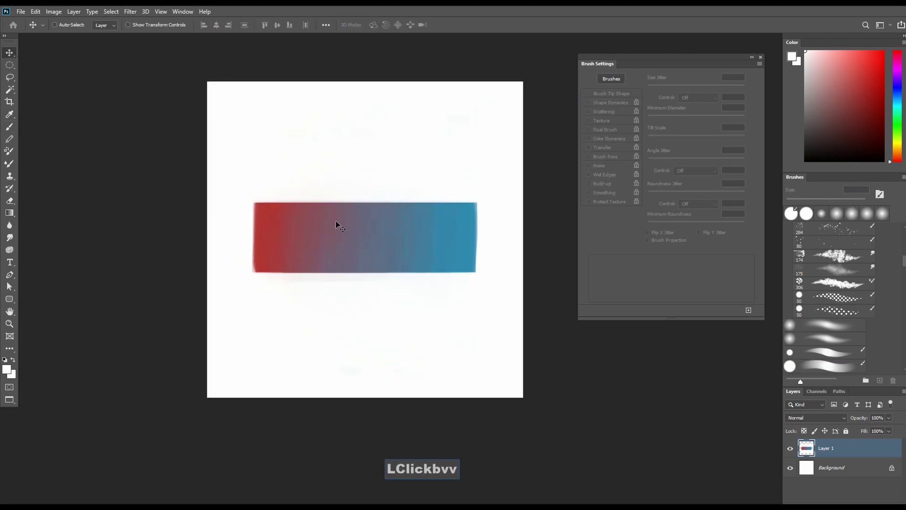
left_click_drag(380, 243, 388, 142)
key("space")
left_click_drag(377, 223, 322, 264)
Step: Add a new layer above the band's layer and choose a medium green for the Brush tool
left_click(880, 506)
key("b")
key("space")
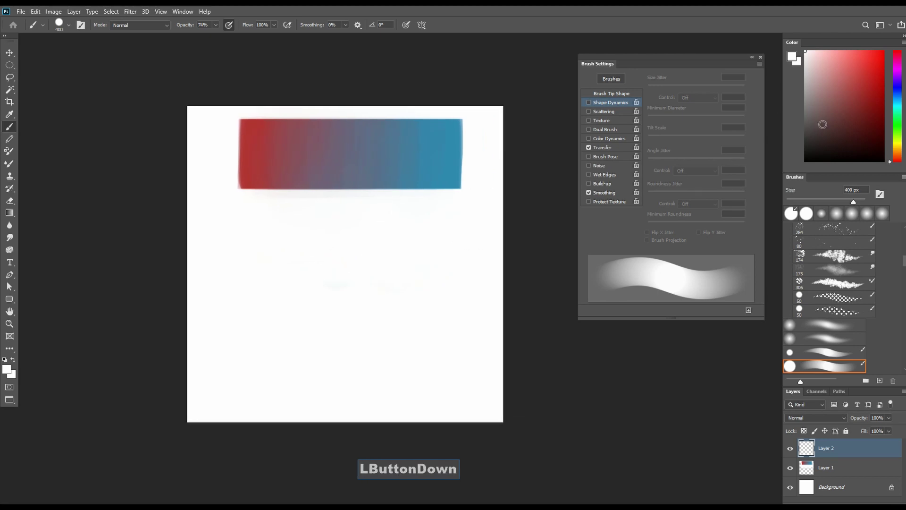
left_click(896, 126)
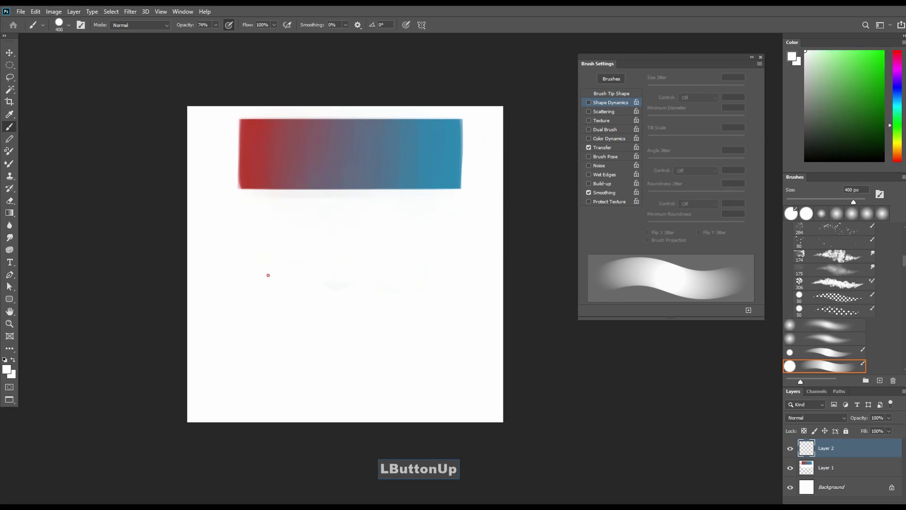
double_click(273, 281)
left_click(272, 289)
key("b")
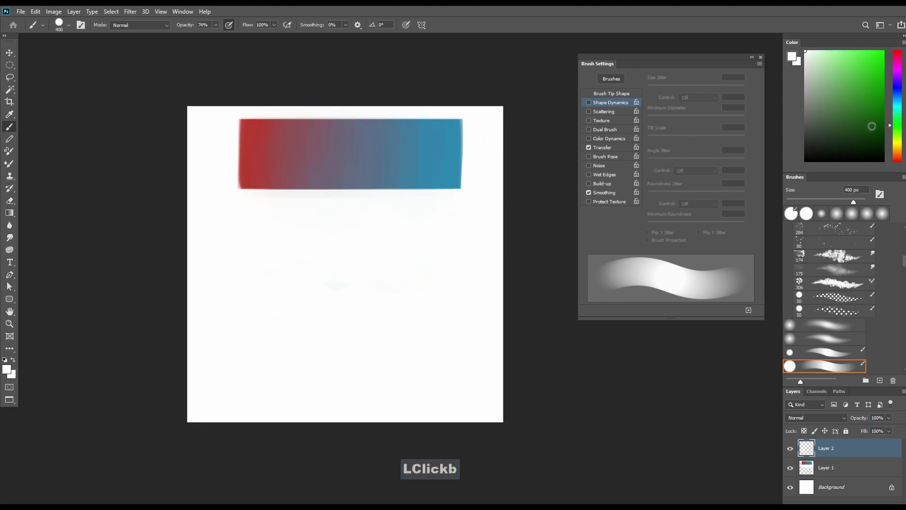
left_click(862, 95)
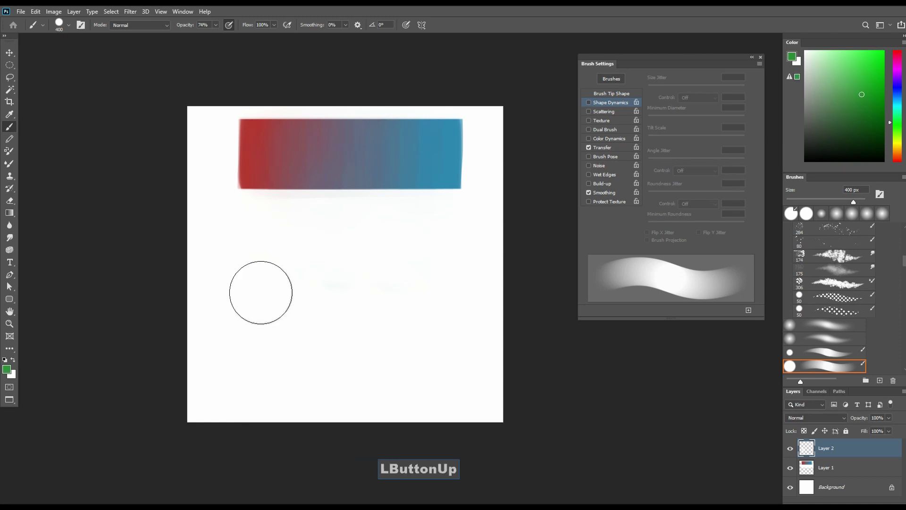
Step: Paint a solid green patch below the band using overlapping vertical strokes
left_click_drag(261, 285, 263, 312)
left_click_drag(267, 286, 274, 321)
mouse_move(281, 287)
left_mouse_down()
mouse_move(284, 321)
mouse_move(302, 319)
left_mouse_up()
left_click_drag(318, 291, 325, 326)
mouse_move(319, 289)
left_mouse_down()
mouse_move(317, 327)
mouse_move(303, 330)
left_mouse_up()
mouse_move(291, 291)
left_mouse_down()
mouse_move(289, 333)
mouse_move(279, 324)
left_mouse_up()
left_click_drag(273, 285, 267, 331)
mouse_move(297, 285)
left_mouse_down()
mouse_move(298, 328)
mouse_move(316, 329)
left_mouse_up()
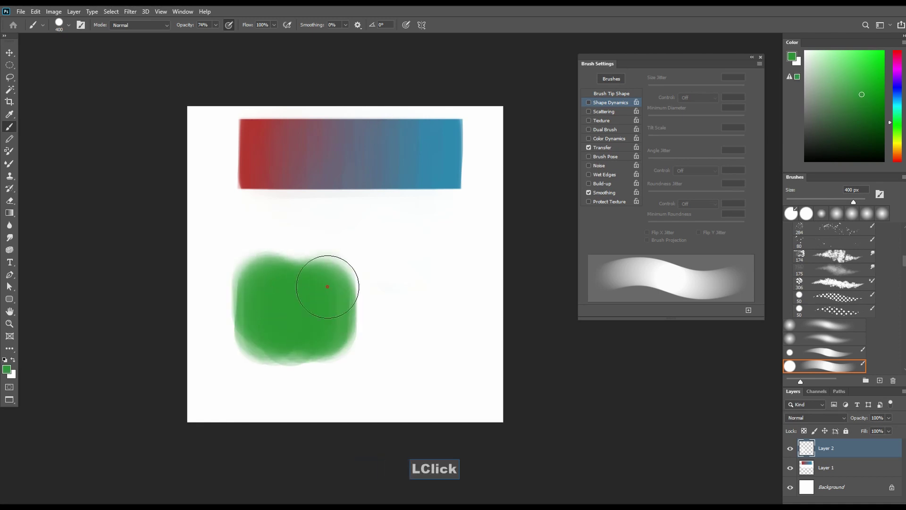
left_click_drag(334, 285, 335, 333)
Step: Change the hue to an olive yellow and paint a solid patch beside the green one
left_click_drag(901, 131, 899, 146)
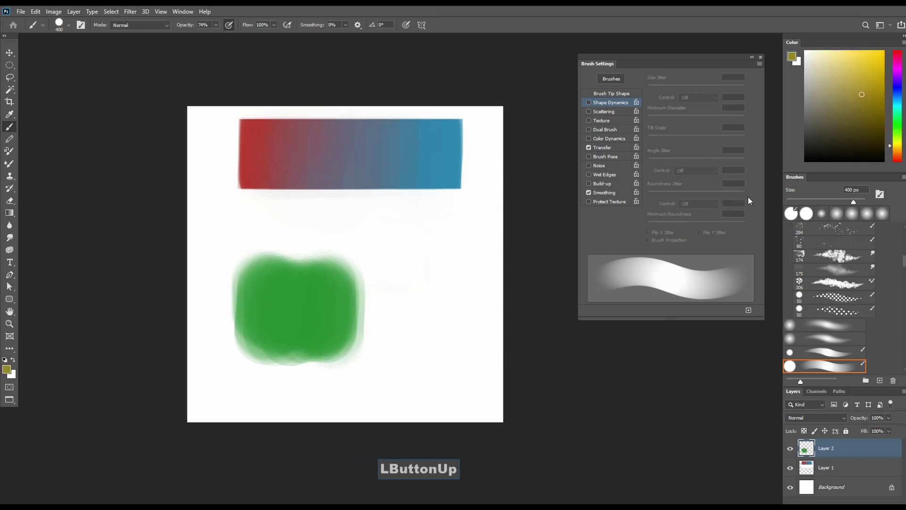
mouse_move(383, 274)
left_mouse_down()
mouse_move(384, 328)
mouse_move(397, 293)
mouse_move(413, 345)
mouse_move(435, 289)
mouse_move(429, 328)
mouse_move(410, 297)
mouse_move(384, 338)
mouse_move(438, 312)
left_mouse_up()
left_click_drag(368, 298, 382, 278)
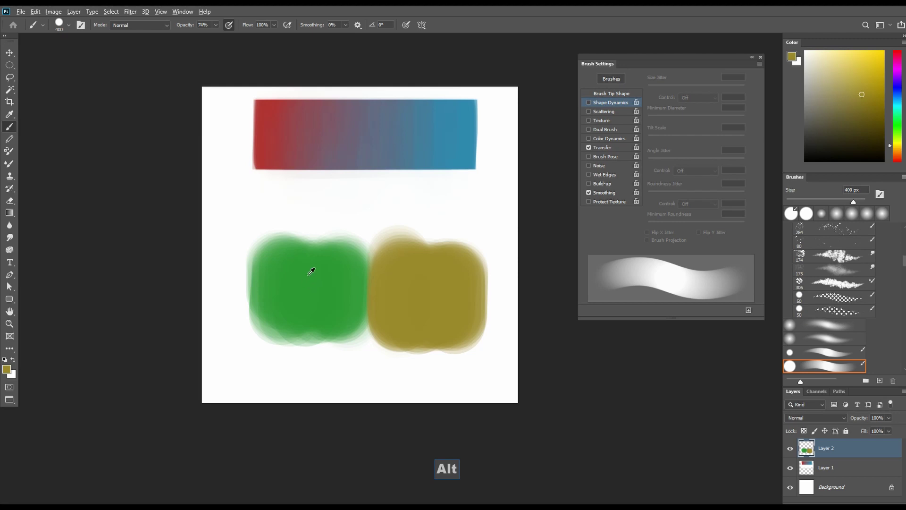
Step: Sample the green, brush over its patch with vertical strokes, and circle the sampled colour in the colour picker before clearing the annotation
left_click(298, 290, "alt")
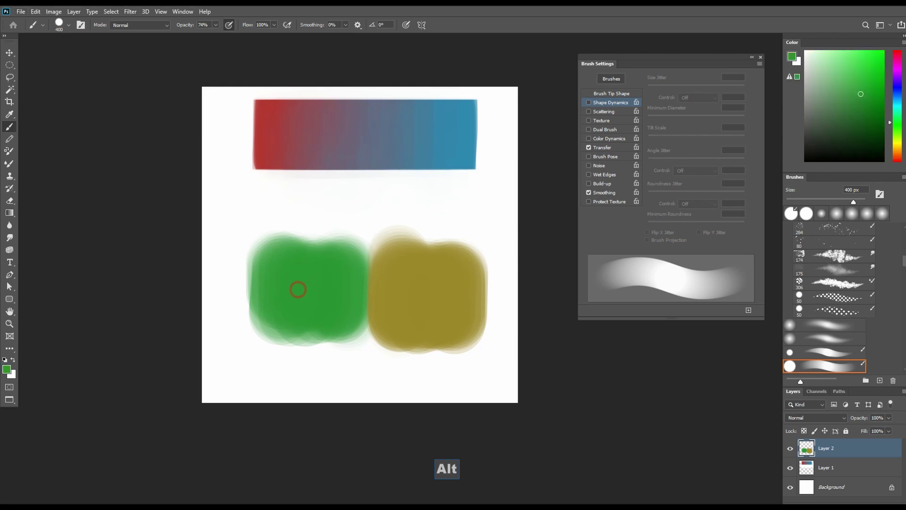
mouse_move(283, 262)
left_mouse_down()
mouse_move(283, 334)
mouse_move(282, 311)
mouse_move(284, 327)
mouse_move(314, 323)
left_mouse_up()
left_click_drag(323, 264, 326, 310)
left_click_drag(334, 269, 337, 302)
left_click(861, 94)
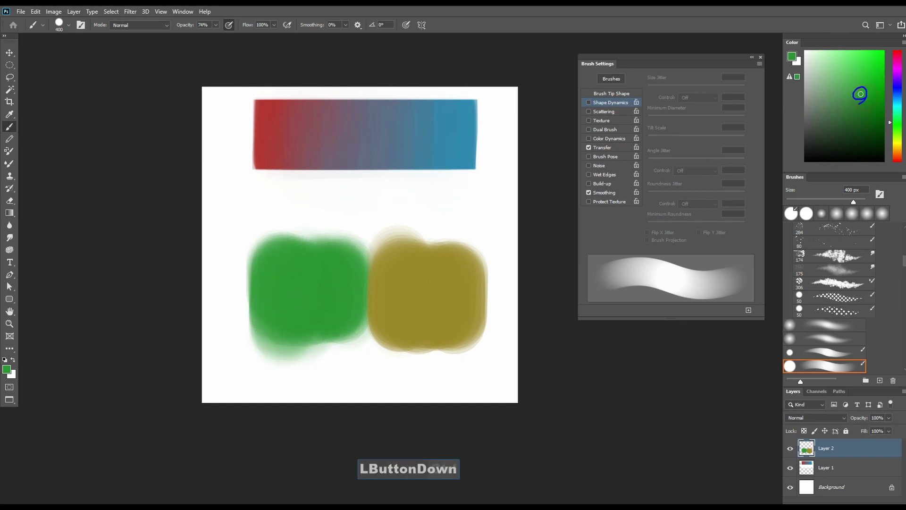
key("Escape")
key("b")
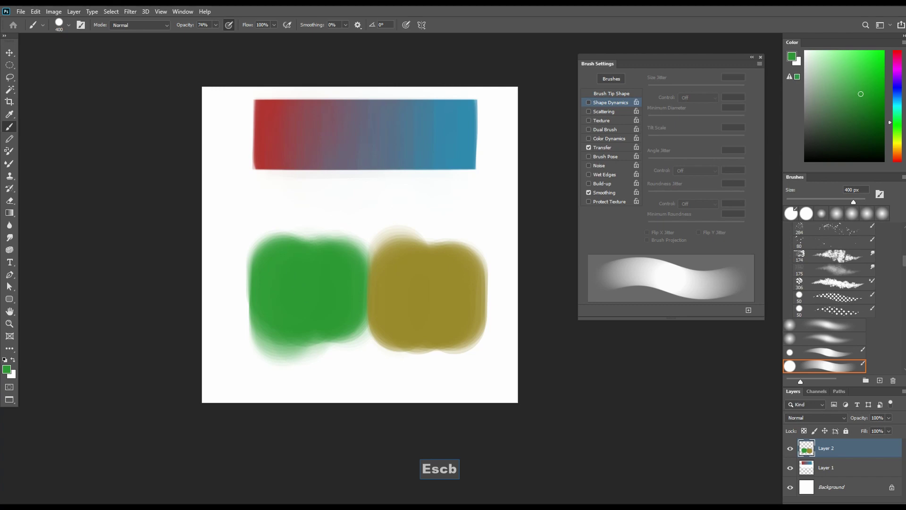
Step: Brush further vertical strokes of the same green across the green patch
left_click_drag(282, 295, 283, 326)
mouse_move(292, 257)
left_mouse_down()
mouse_move(294, 328)
mouse_move(311, 297)
mouse_move(313, 326)
left_mouse_up()
left_click_drag(330, 263, 332, 324)
left_click_drag(336, 260, 332, 354)
Step: Sample the olive yellow and brush overlapping vertical strokes across the olive patch
left_click(396, 279, "alt")
mouse_move(401, 261)
left_mouse_down()
mouse_move(394, 330)
mouse_move(418, 321)
left_mouse_up()
left_click_drag(430, 257, 431, 321)
left_click_drag(444, 268, 446, 328)
left_click_drag(455, 259, 455, 329)
left_click_drag(454, 269, 450, 330)
left_click_drag(428, 255, 427, 355)
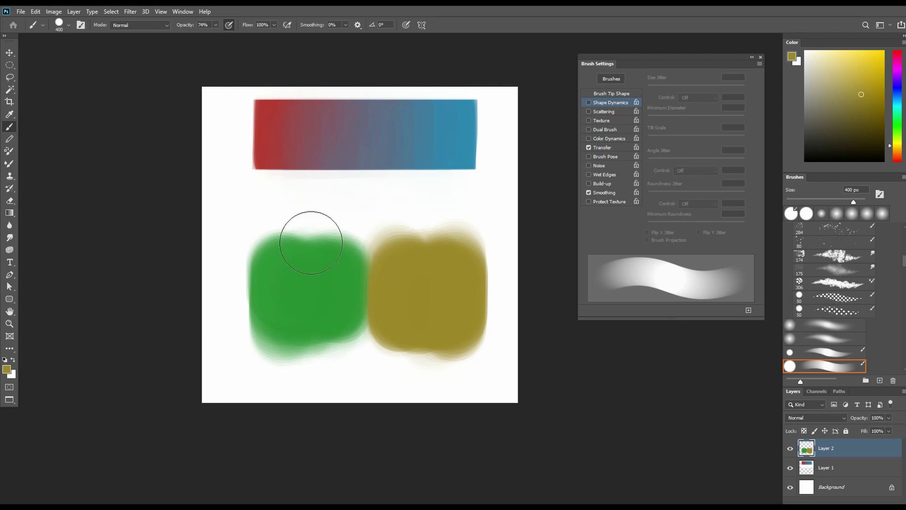
Step: Clear the green and olive patches from the layer and brush light, semi-transparent olive strokes in their place
key("Delete")
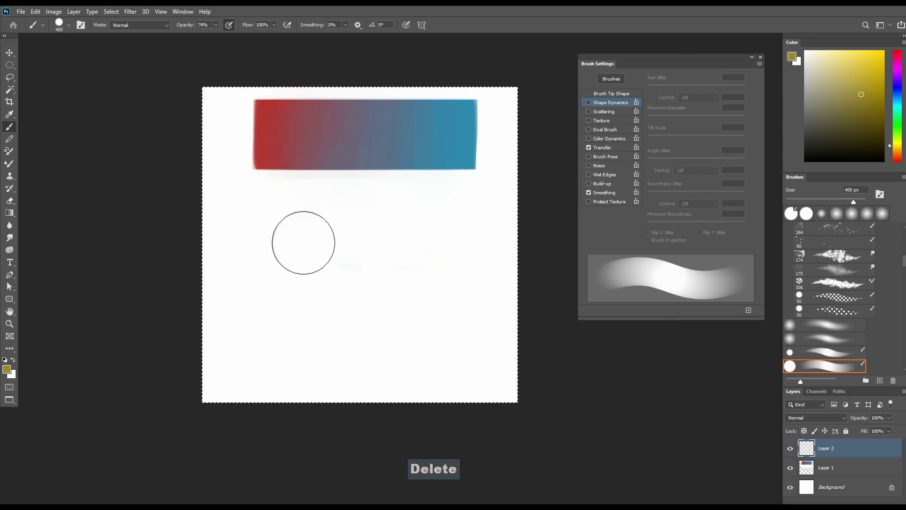
key("ctrl+d")
mouse_move(292, 274)
left_mouse_down()
mouse_move(293, 321)
mouse_move(305, 334)
mouse_move(324, 299)
mouse_move(365, 307)
mouse_move(386, 332)
left_mouse_up()
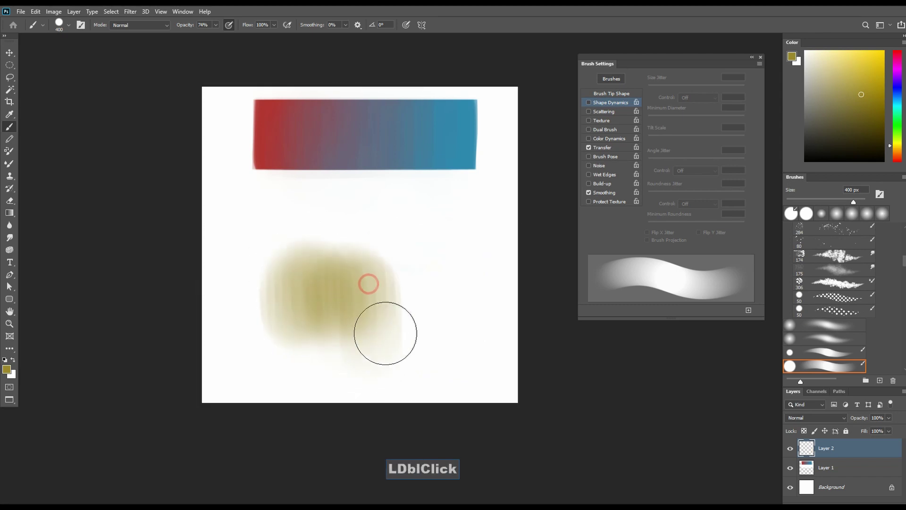
mouse_move(315, 284)
left_mouse_down()
mouse_move(305, 324)
mouse_move(297, 303)
left_mouse_up()
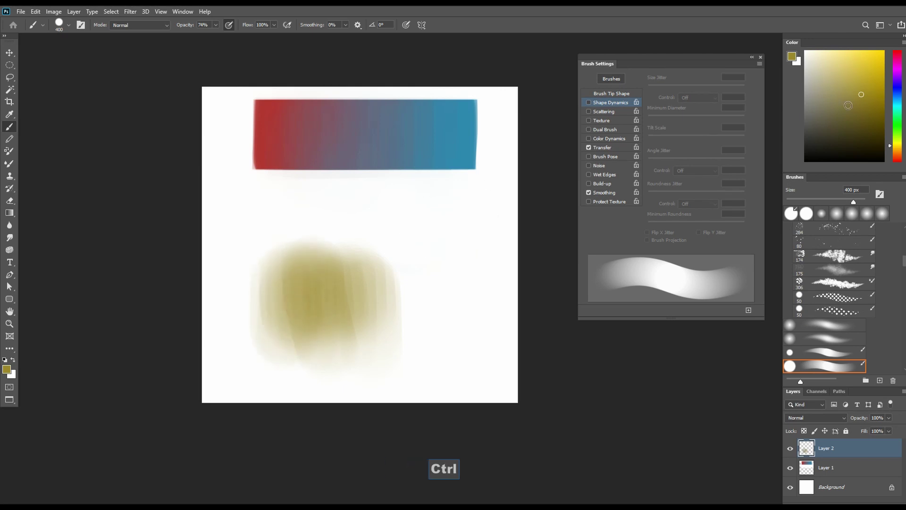
Step: Circle the chosen olive in the colour picker and the centre of the light olive patch, and clear the annotations
left_click_drag(867, 100, 858, 112)
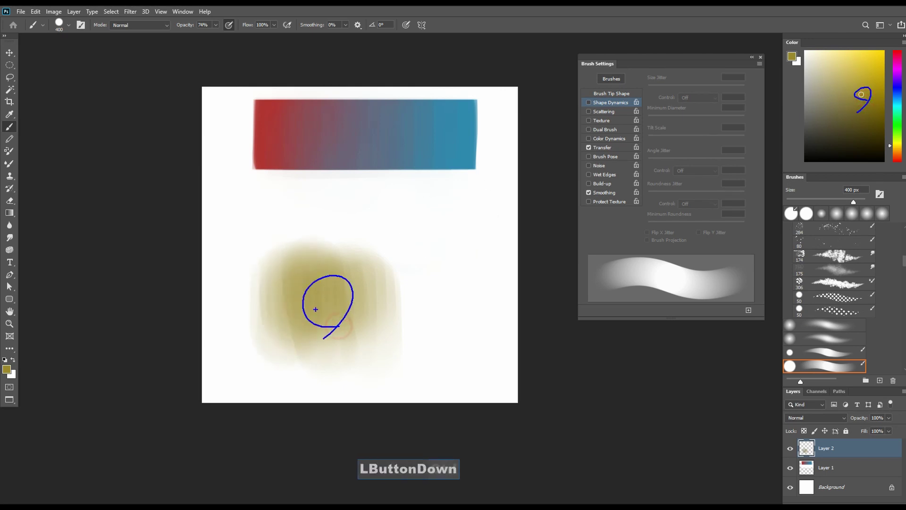
key("Escape")
key("space")
left_click_drag(353, 297, 330, 297)
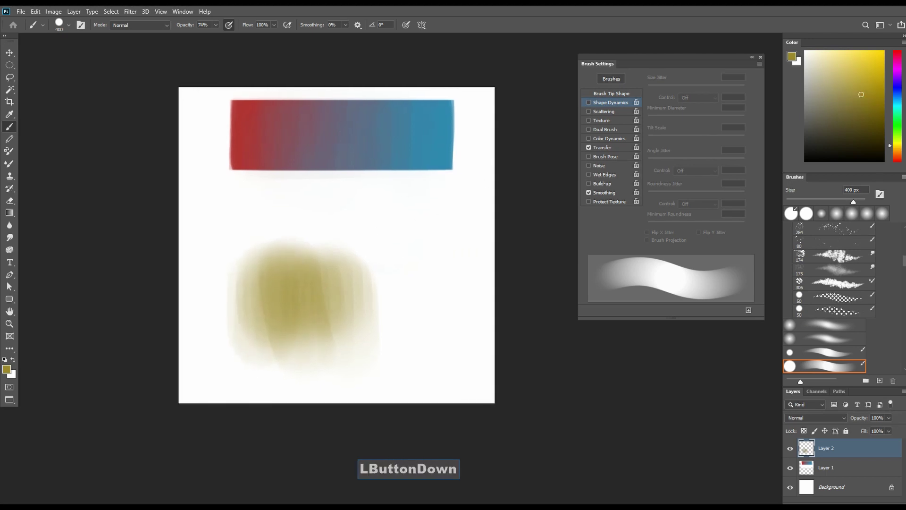
Step: Build up the light olive patch to a solid colour with repeated overlapping vertical strokes
mouse_move(259, 299)
left_mouse_down()
mouse_move(274, 298)
mouse_move(271, 342)
left_mouse_up()
key("h")
left_click_drag(278, 271, 279, 334)
left_click_drag(285, 269, 289, 333)
left_click_drag(309, 269, 311, 332)
left_click_drag(323, 274, 325, 331)
mouse_move(338, 268)
left_mouse_down()
mouse_move(341, 326)
mouse_move(349, 325)
left_mouse_up()
left_click_drag(359, 261, 363, 331)
left_click_drag(367, 280, 370, 348)
left_click_drag(357, 272, 357, 343)
mouse_move(346, 265)
left_mouse_down()
mouse_move(344, 340)
mouse_move(331, 348)
left_mouse_up()
mouse_move(318, 267)
left_mouse_down()
mouse_move(316, 342)
mouse_move(301, 347)
left_mouse_up()
mouse_move(291, 267)
left_mouse_down()
mouse_move(288, 344)
mouse_move(279, 352)
mouse_move(298, 346)
left_mouse_up()
mouse_move(310, 270)
left_mouse_down()
mouse_move(312, 337)
mouse_move(332, 338)
left_mouse_up()
mouse_move(354, 271)
left_mouse_down()
mouse_move(354, 325)
mouse_move(366, 353)
left_mouse_up()
key("space")
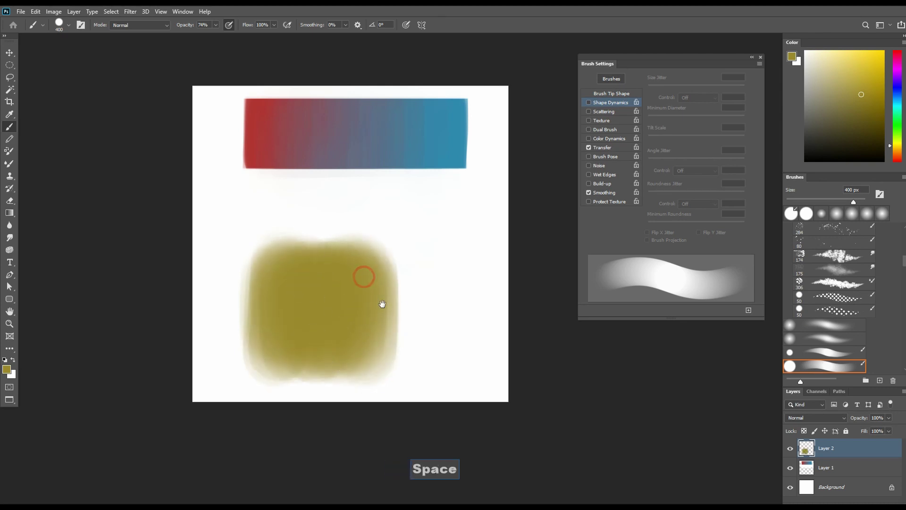
mouse_move(363, 307)
left_mouse_down()
mouse_move(277, 330)
mouse_move(325, 327)
left_mouse_up()
key("space")
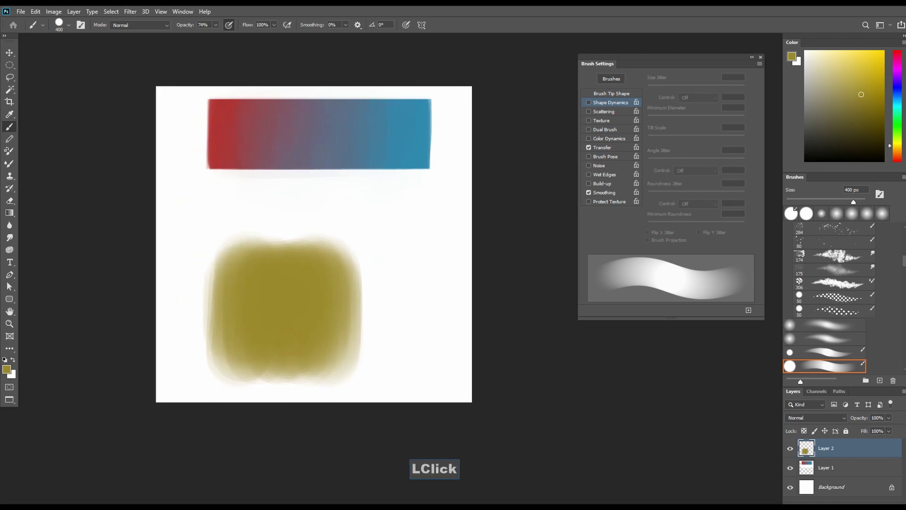
Step: Clear the olive patch from the layer and reduce the brush size to 175 px
key("ctrl+a")
key("Delete")
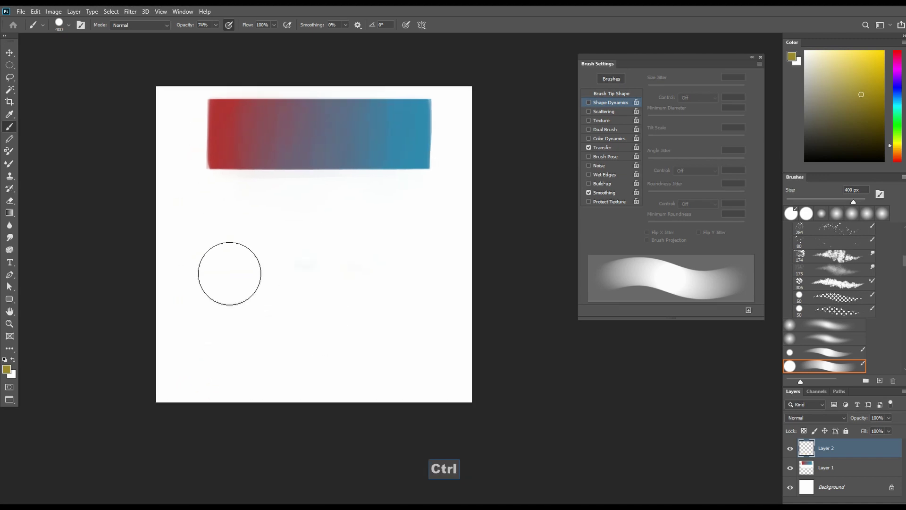
key("bracketleft")
key("bracketleft")
key("bracketleft")
key("bracketleft")
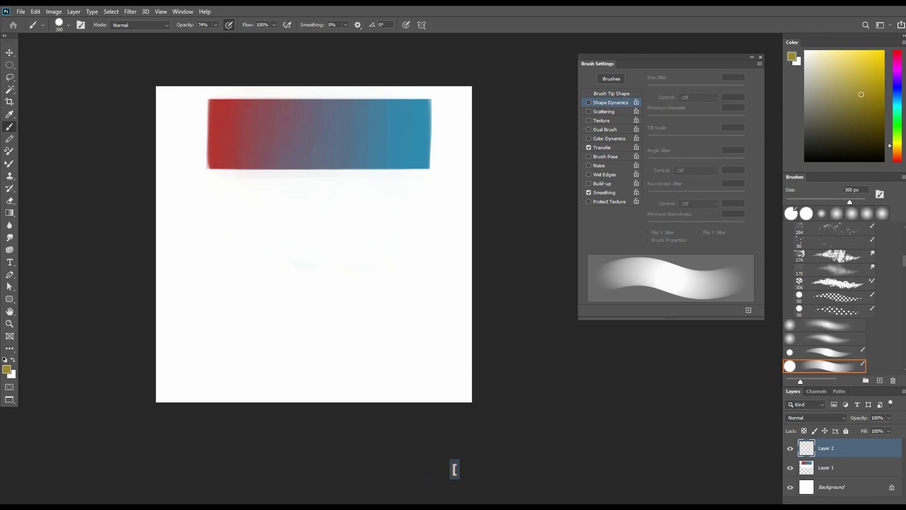
key("space")
left_click_drag(241, 249, 274, 246)
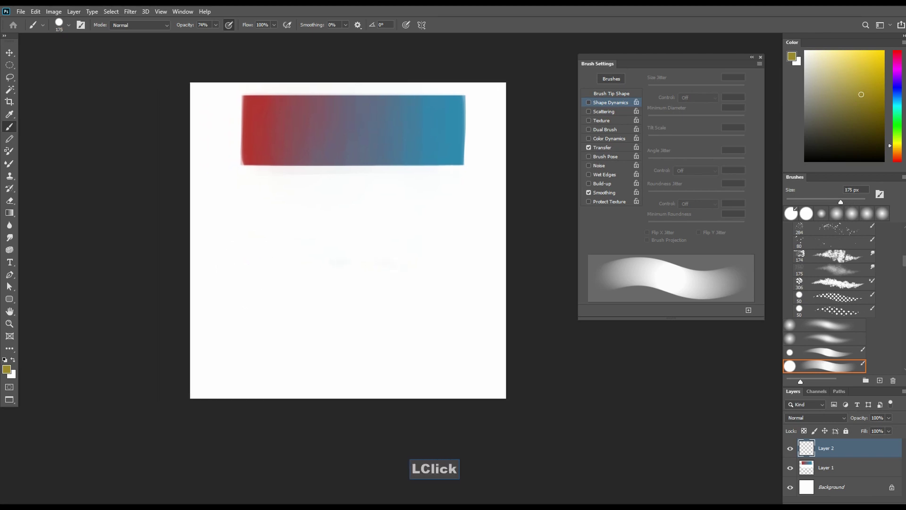
Step: Brush a long vertical olive stroke below the band and annotate its downward direction with an arrow beside it
left_click_drag(297, 202, 298, 304)
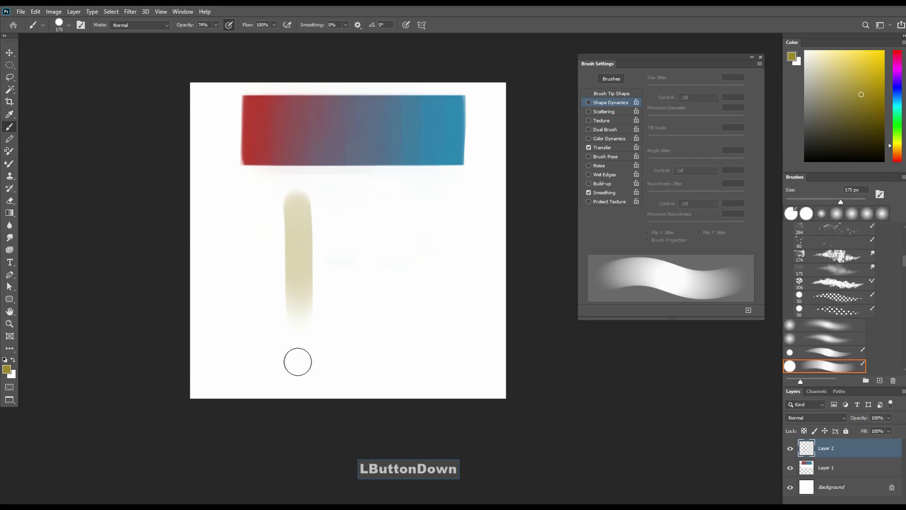
key("ctrl+z")
left_click_drag(299, 204, 299, 351)
right_click(301, 350)
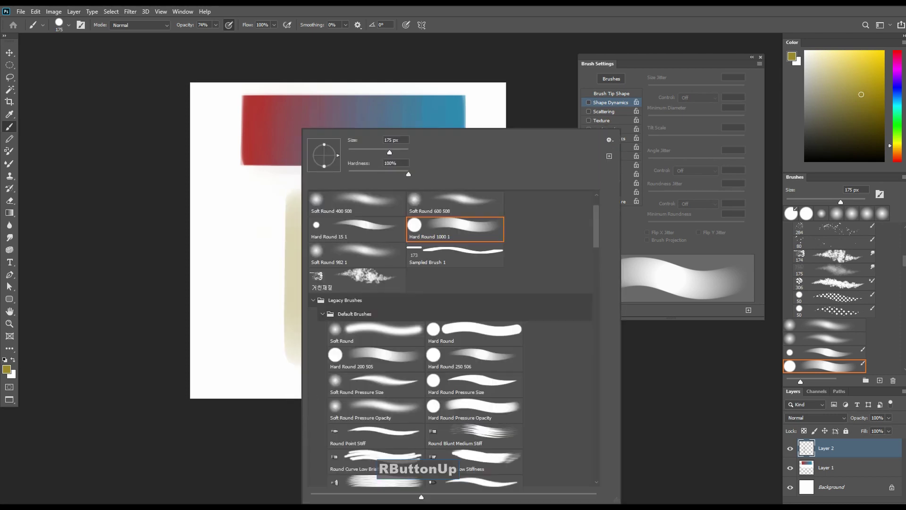
left_click(131, 343)
left_click_drag(300, 194, 298, 324)
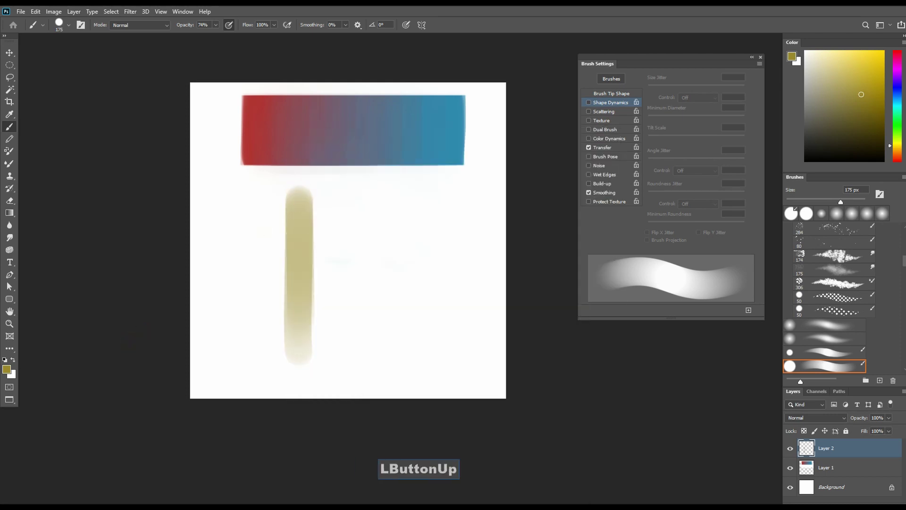
key("ctrl")
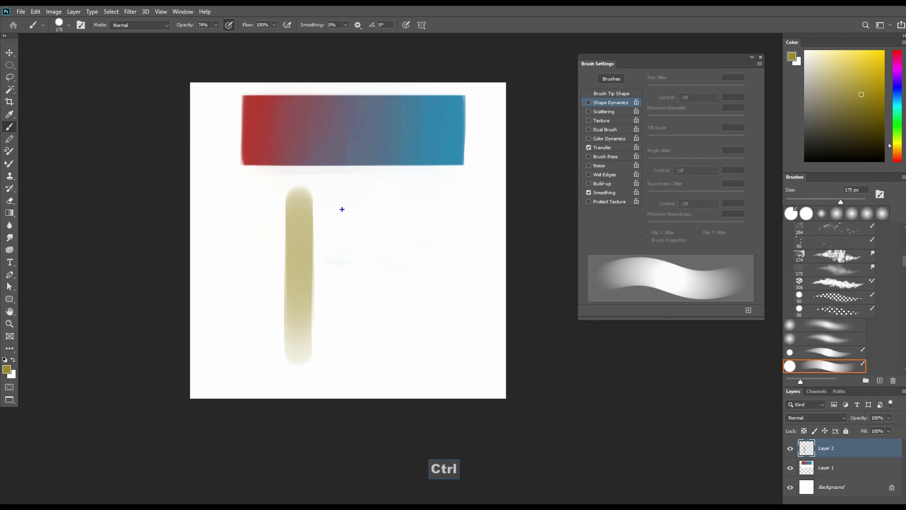
left_click_drag(343, 209, 333, 327)
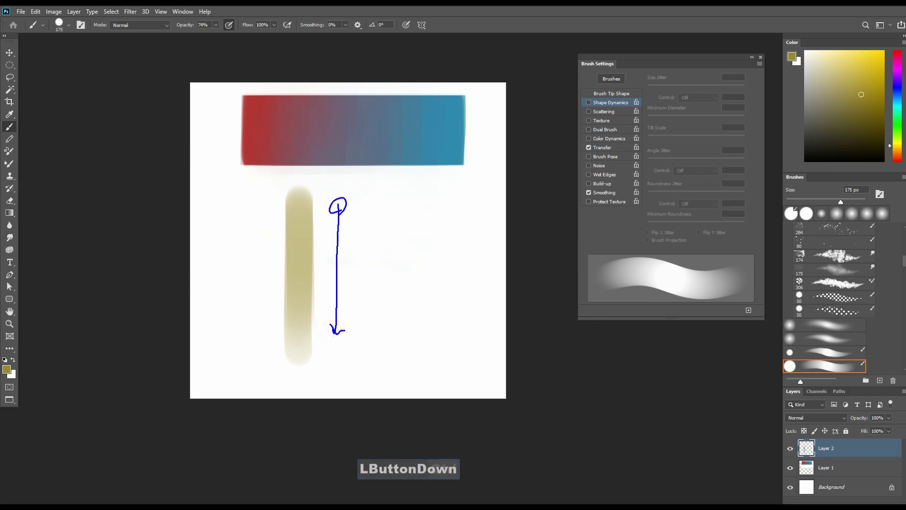
Step: Clear the arrow annotation and deepen the long olive stroke below the band with repeated overlapping downward strokes that fade at its lower end
key("Escape")
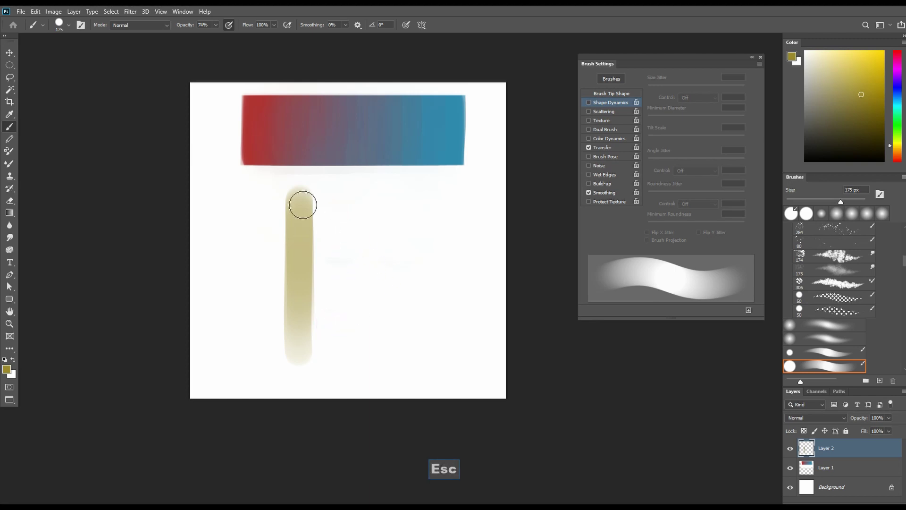
left_click_drag(303, 205, 294, 360)
left_click_drag(300, 197, 295, 364)
left_click_drag(303, 230, 296, 341)
left_click_drag(304, 196, 298, 385)
left_click_drag(306, 183, 301, 378)
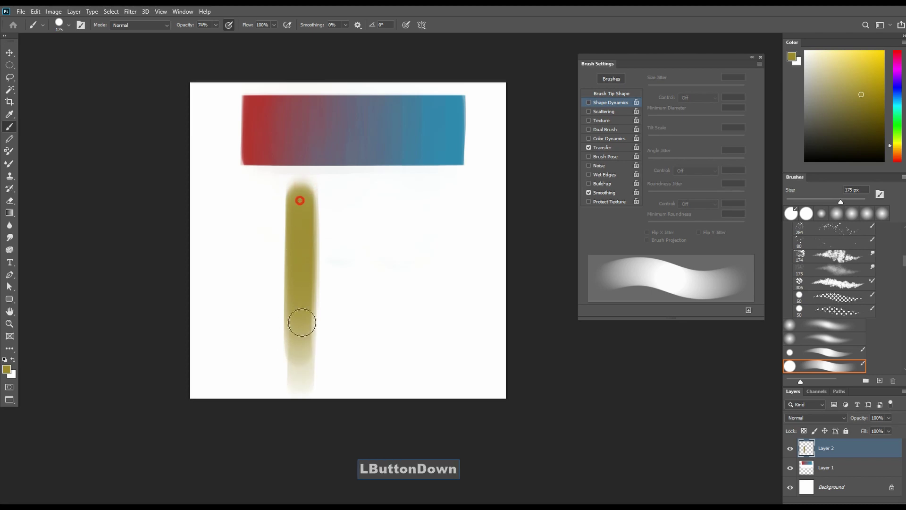
left_click_drag(300, 200, 302, 375)
Step: Mark the downward brushing direction with a line annotation beside the olive stroke, clear it and return to the Brush tool
key("ctrl")
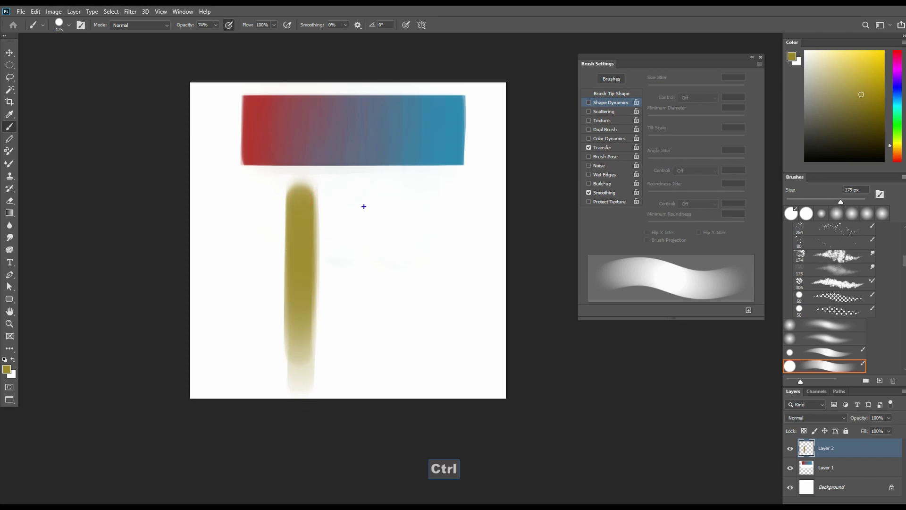
mouse_move(366, 186)
left_mouse_down()
mouse_move(358, 318)
mouse_move(370, 306)
left_mouse_up()
key("Escape")
key("b")
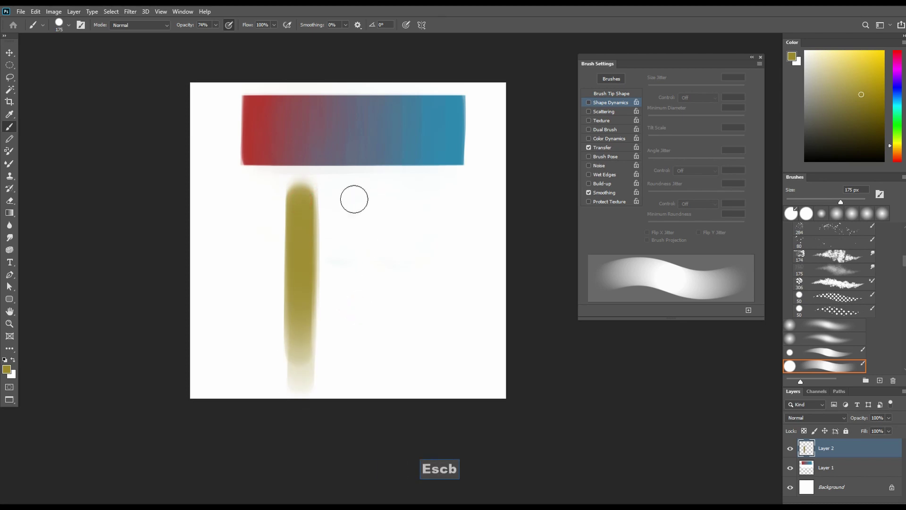
Step: Brush a vertical olive stroke fading downward, another fading upward, and a diagonal stroke crossing the latter and fading at its lower end
mouse_move(355, 194)
left_mouse_down()
mouse_move(350, 384)
mouse_move(355, 302)
left_mouse_up()
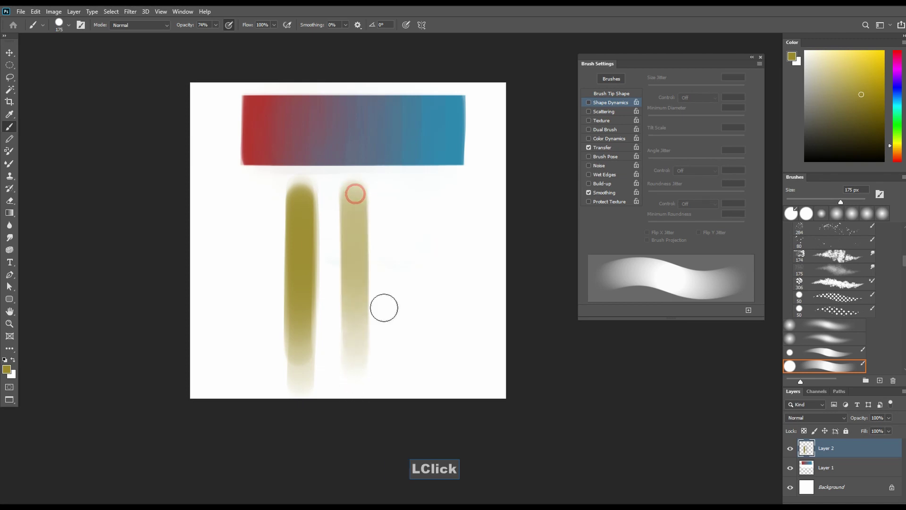
left_click(409, 336)
mouse_move(400, 362)
left_mouse_down()
mouse_move(405, 182)
mouse_move(398, 358)
left_mouse_up()
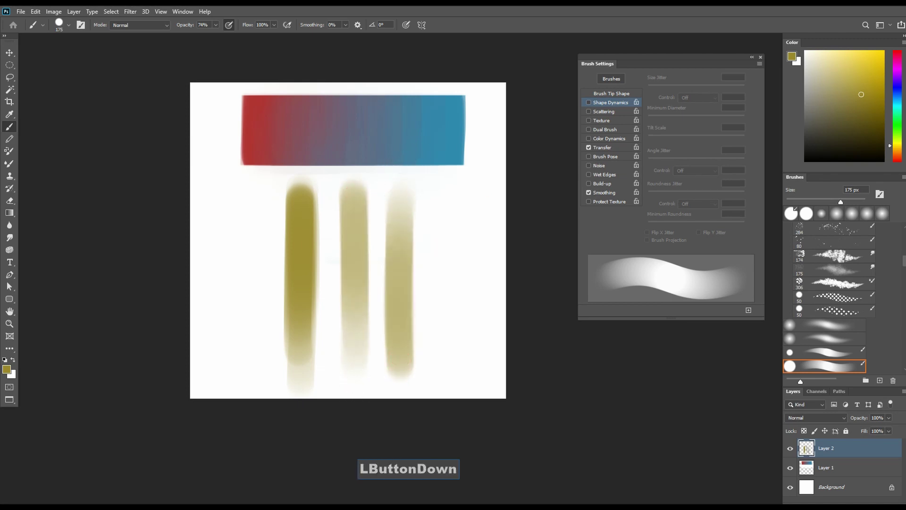
mouse_move(484, 197)
left_mouse_down()
mouse_move(366, 326)
mouse_move(378, 310)
mouse_move(371, 316)
mouse_move(413, 298)
left_mouse_up()
Step: Clear all olive strokes from Layer 2 and remove the selection
key("ctrl+a")
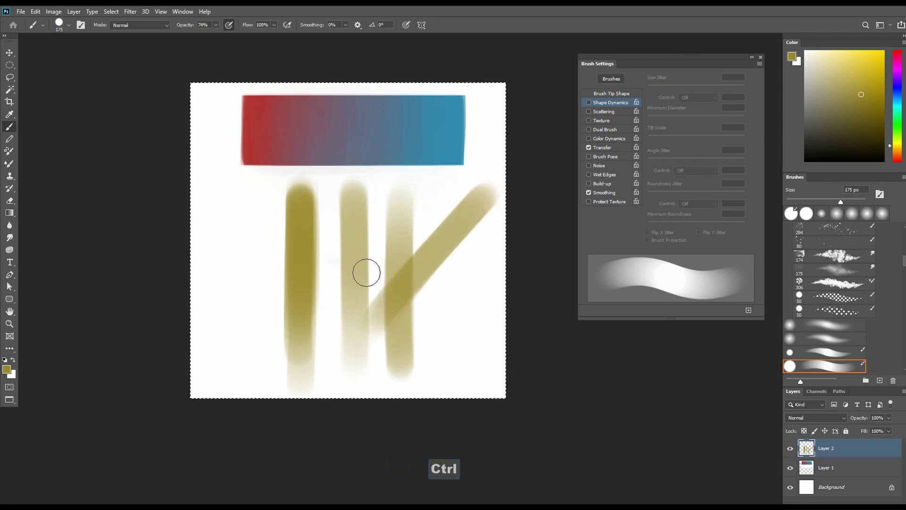
key("Delete")
key("ctrl+d")
Step: Brush an even light olive vertical stroke below the band and, beside it, a second one that fades towards its lower end
mouse_move(273, 199)
left_mouse_down()
mouse_move(269, 307)
mouse_move(279, 254)
left_mouse_up()
key("ctrl+z")
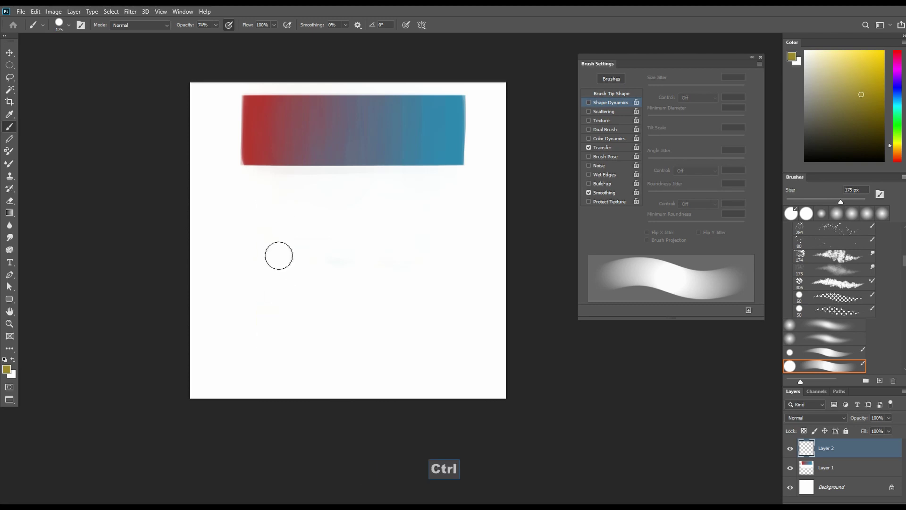
left_click_drag(277, 198, 286, 367)
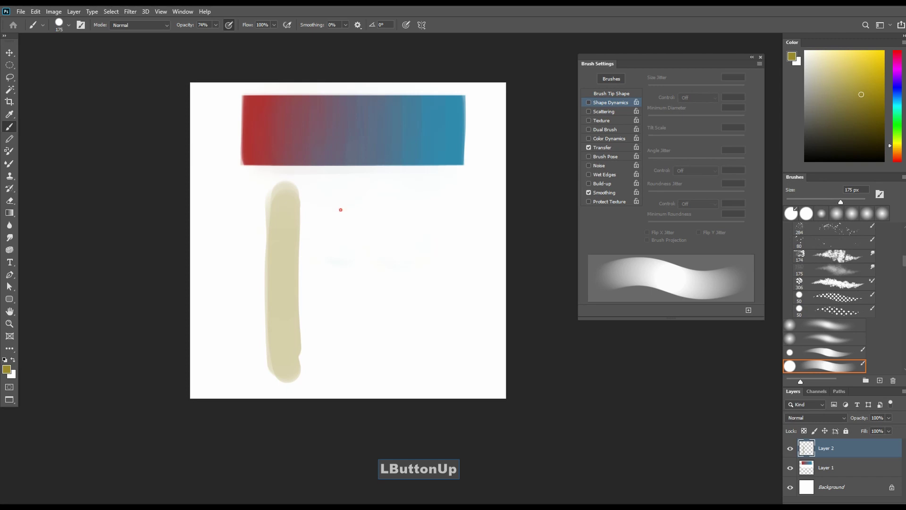
left_click_drag(341, 209, 338, 368)
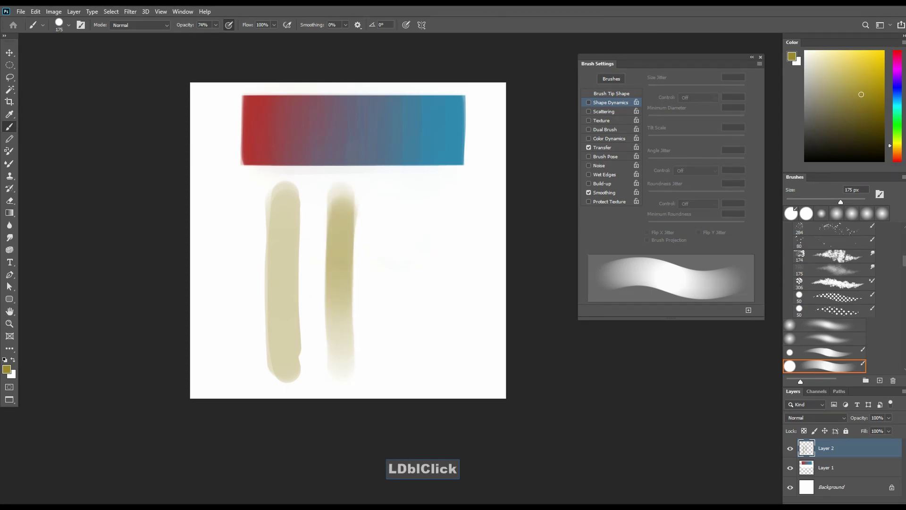
Step: Build up the fading olive stroke with repeated overlapping downward strokes, solid in the upper part and fading out at the lower end
key("ctrl")
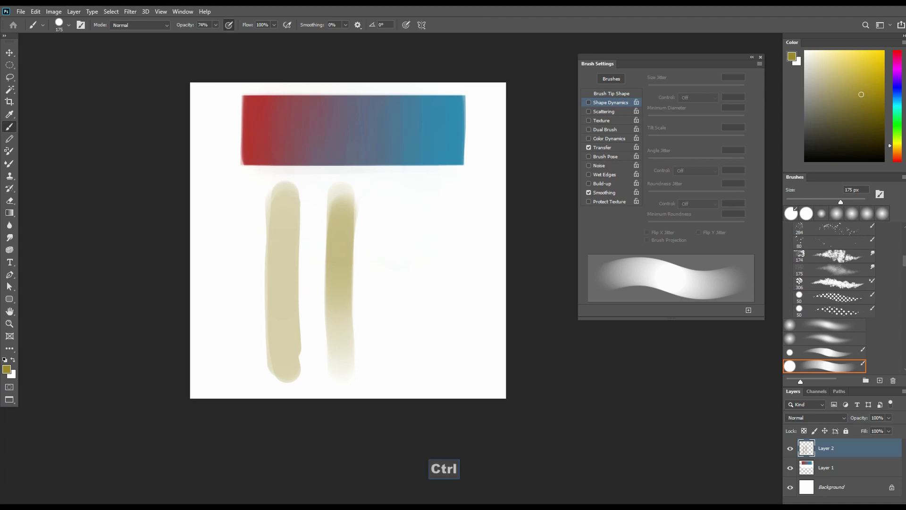
mouse_move(342, 190)
left_mouse_down()
mouse_move(338, 380)
mouse_move(342, 194)
mouse_move(341, 295)
left_mouse_up()
left_click_drag(347, 191, 341, 368)
left_click_drag(343, 189, 341, 373)
mouse_move(344, 185)
left_mouse_down()
mouse_move(343, 383)
mouse_move(336, 354)
left_mouse_up()
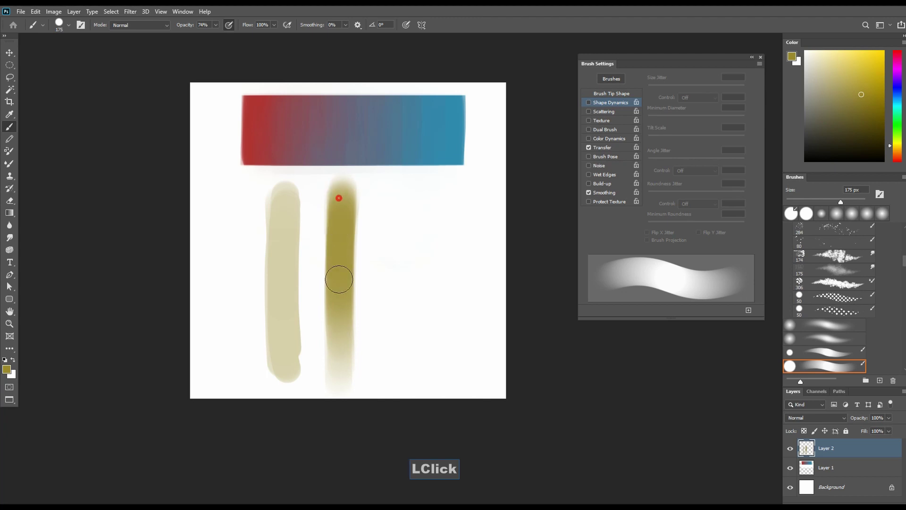
left_click_drag(339, 279, 337, 364)
left_click_drag(341, 193, 343, 373)
left_click_drag(342, 193, 339, 375)
left_click(324, 349)
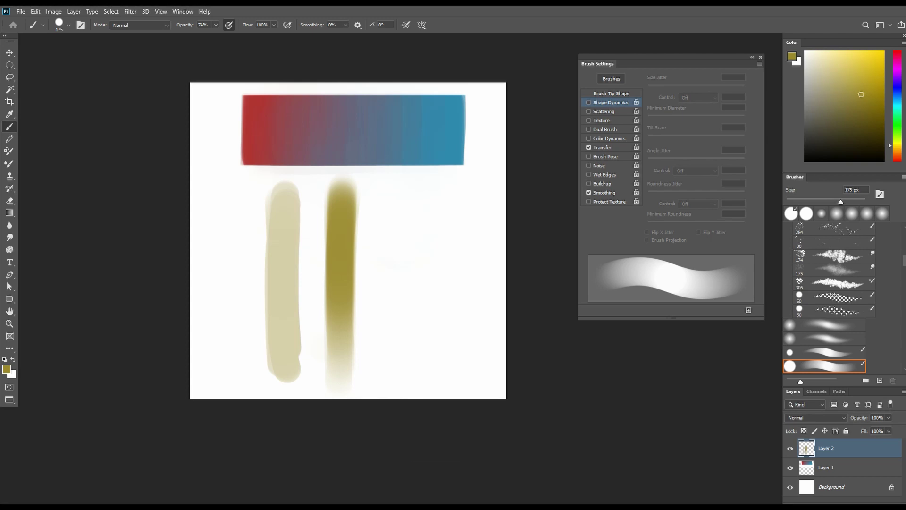
Step: Erase both olive strokes with a 700 px eraser and return to the Brush tool
key("space")
left_click_drag(338, 222, 327, 219)
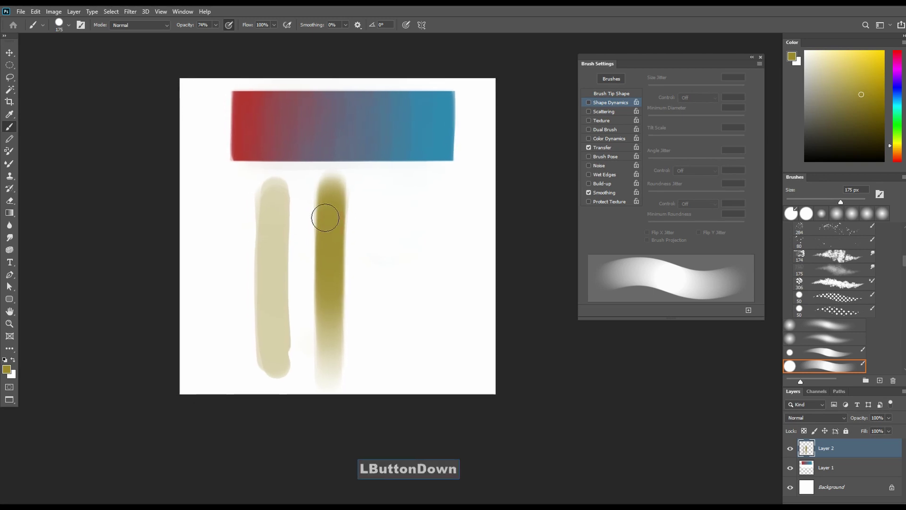
left_click_drag(294, 252, 307, 265)
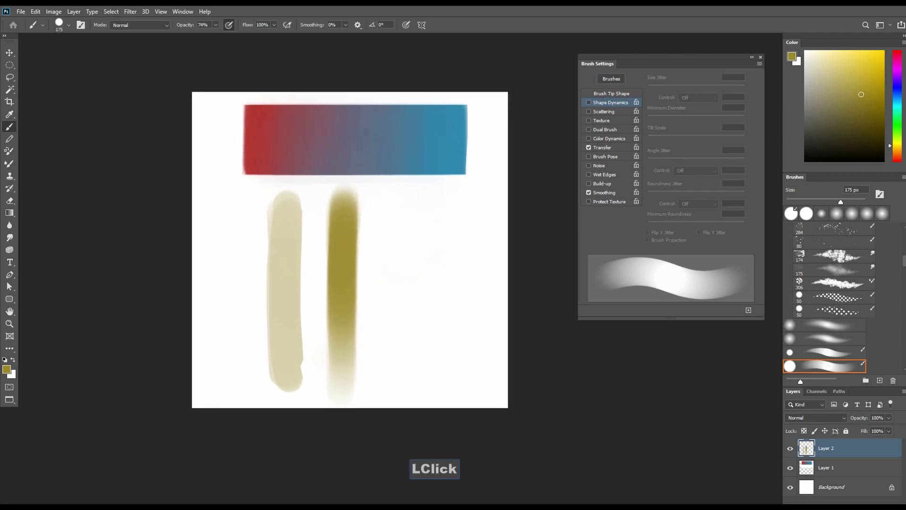
key("e")
key("bracketright")
key("bracketright")
key("bracketright")
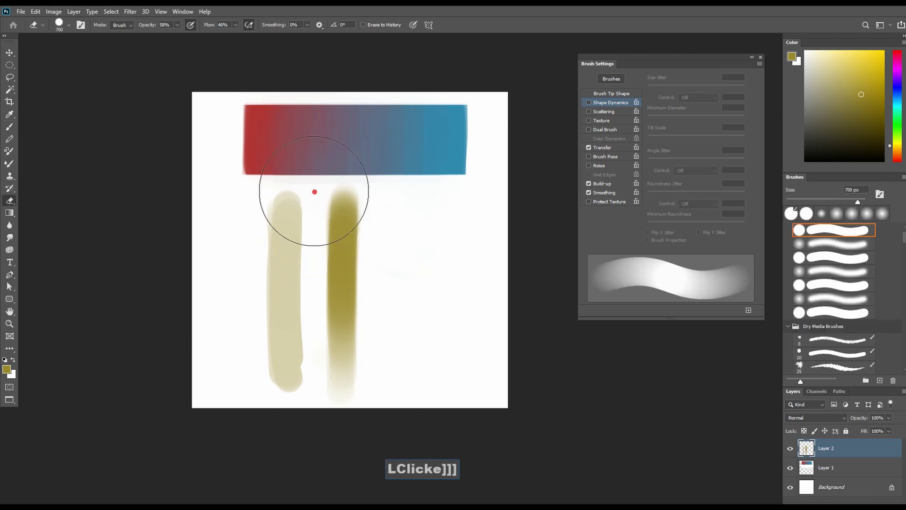
mouse_move(314, 191)
left_mouse_down()
mouse_move(310, 388)
mouse_move(317, 231)
mouse_move(335, 331)
mouse_move(322, 204)
mouse_move(317, 246)
mouse_move(331, 358)
left_mouse_up()
key("space")
mouse_move(330, 265)
left_mouse_down()
mouse_move(308, 302)
mouse_move(301, 277)
mouse_move(349, 230)
mouse_move(305, 248)
left_mouse_up()
key("b")
key("space")
key("space")
key("space")
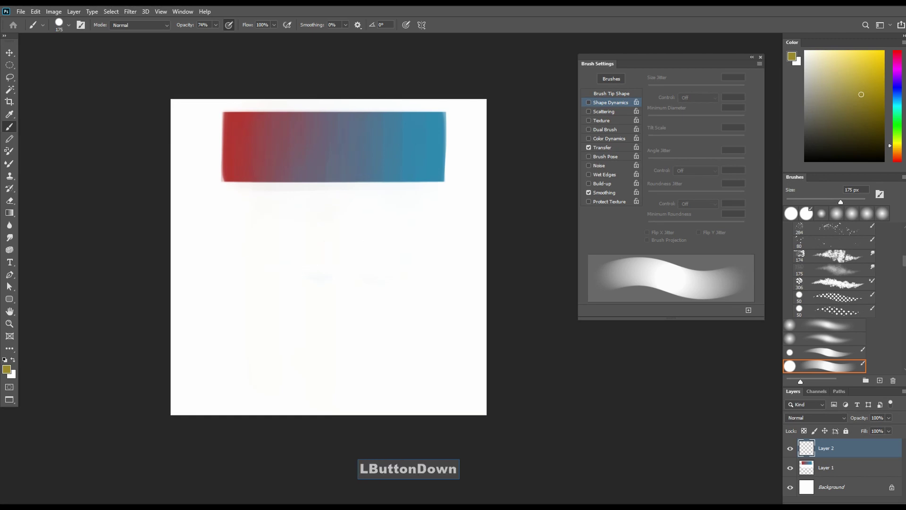
key("space")
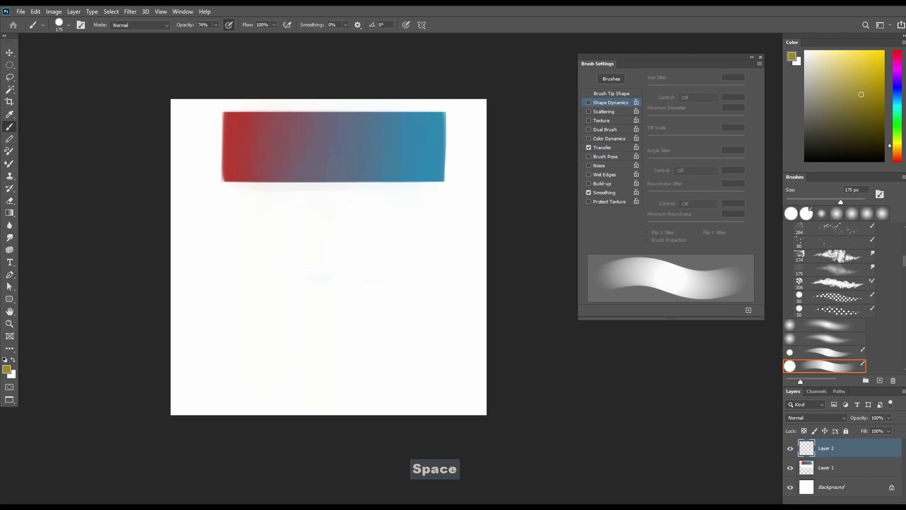